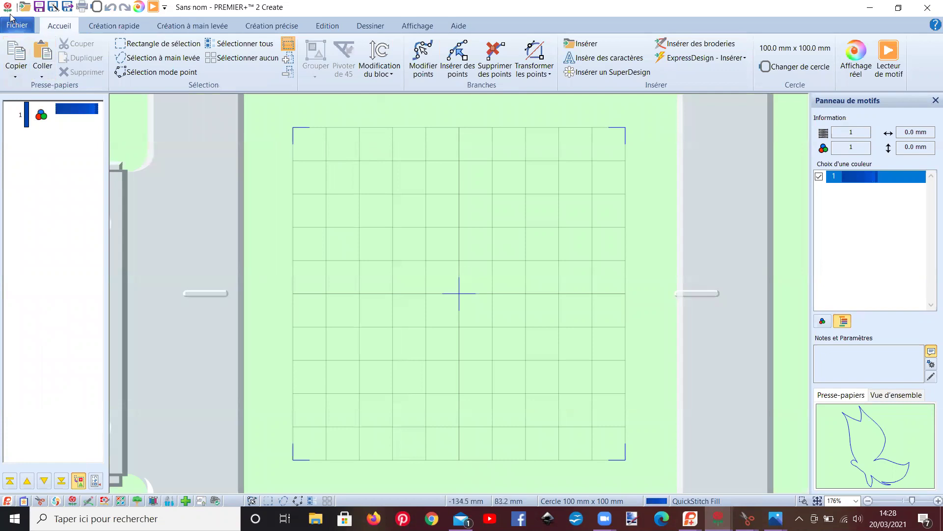
Step: Start a new design in a new window, choosing to load an image into the Paint window (Charger une Image dans la fenêtre Peinture)
click(17, 25)
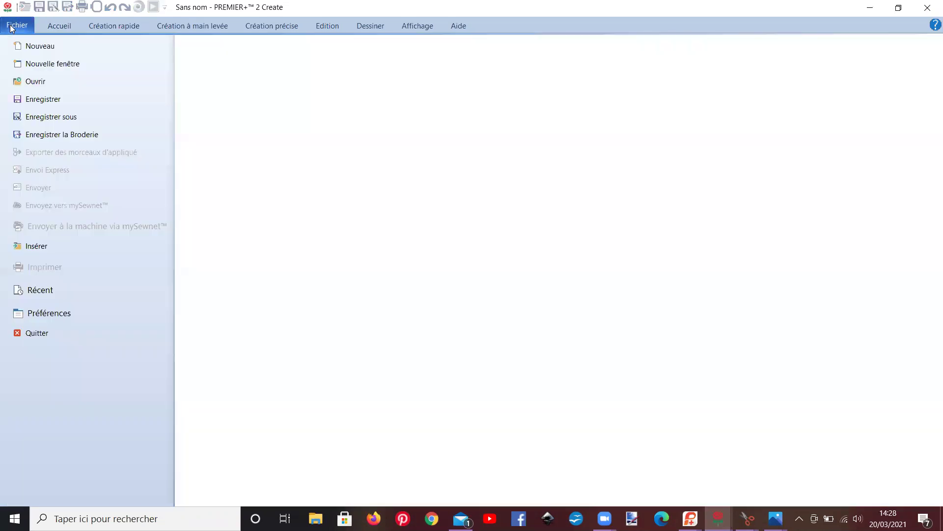
click(31, 64)
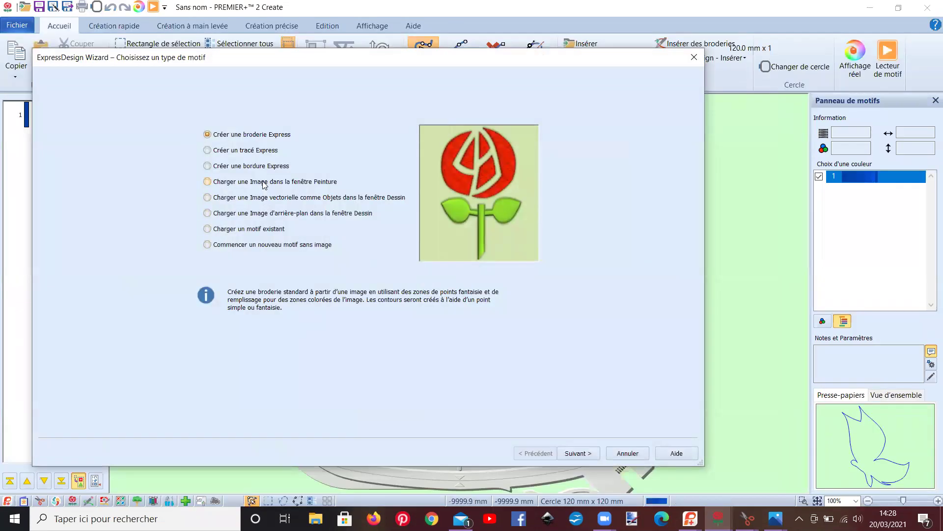
click(264, 183)
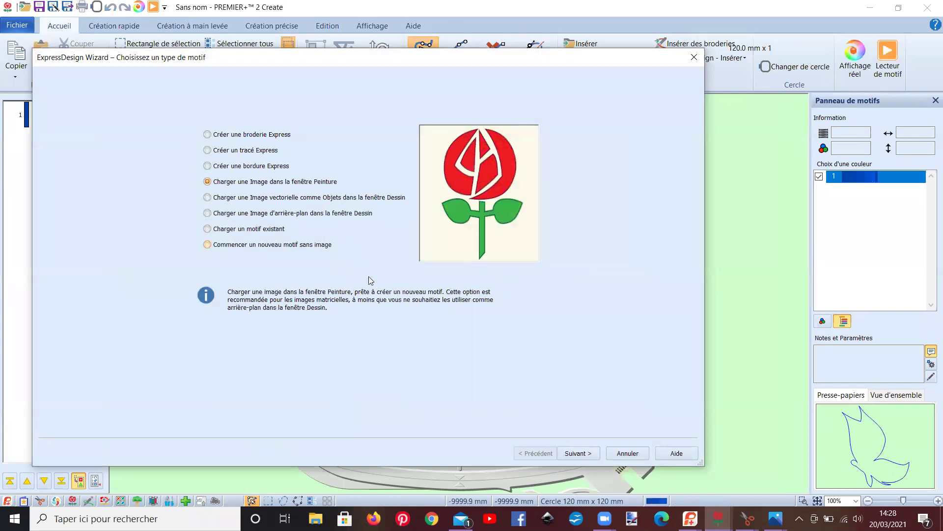
click(570, 453)
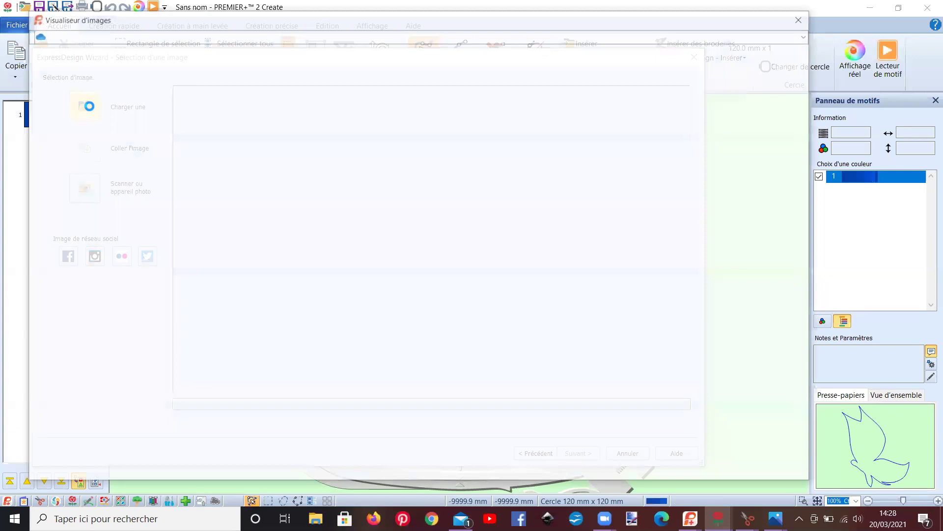
Step: Load papillon 2.svg from the DESSINS 2 folder and accept it without rotating or cropping
scroll(287, 272, down, 3)
scroll(287, 272, down, 3)
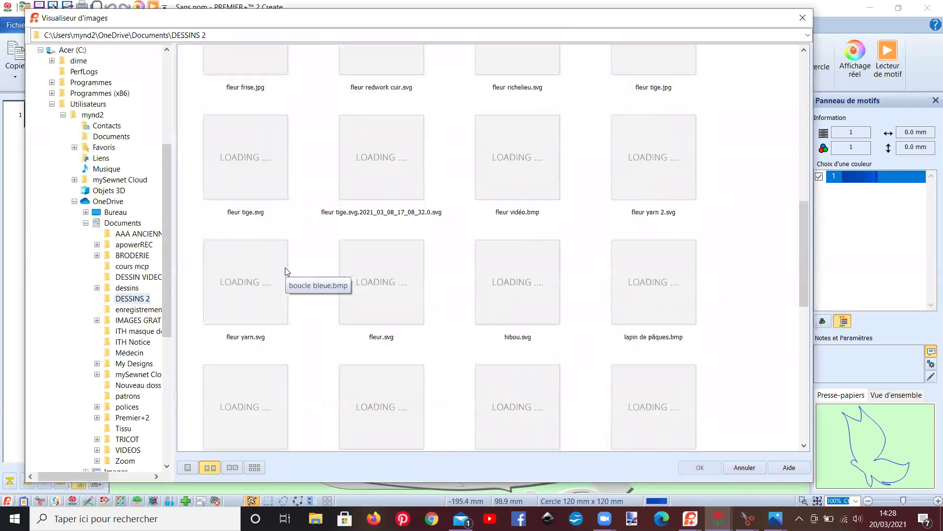
scroll(287, 272, down, 2)
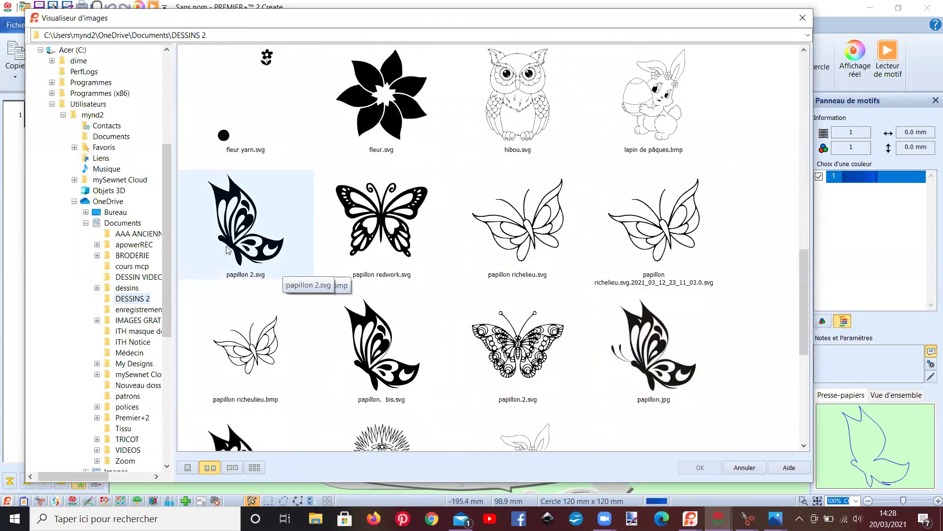
click(287, 273)
click(700, 469)
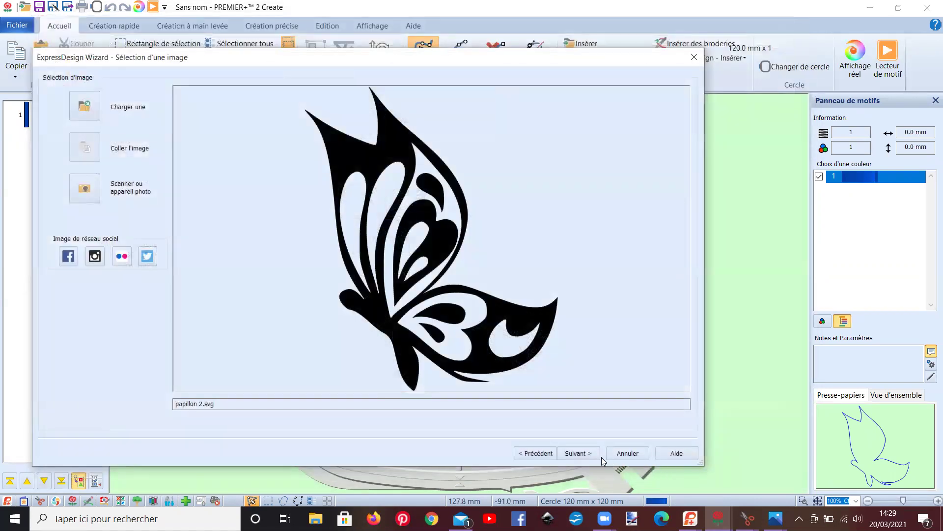
click(581, 453)
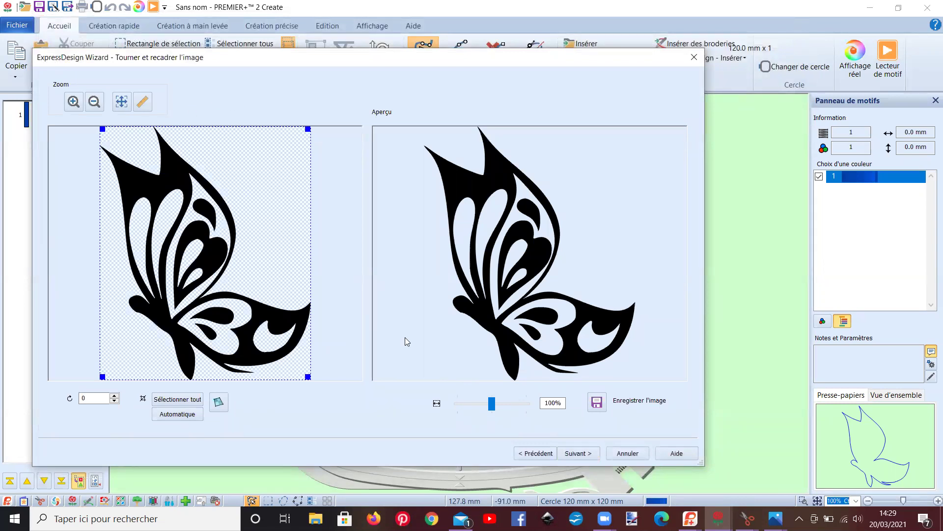
click(570, 456)
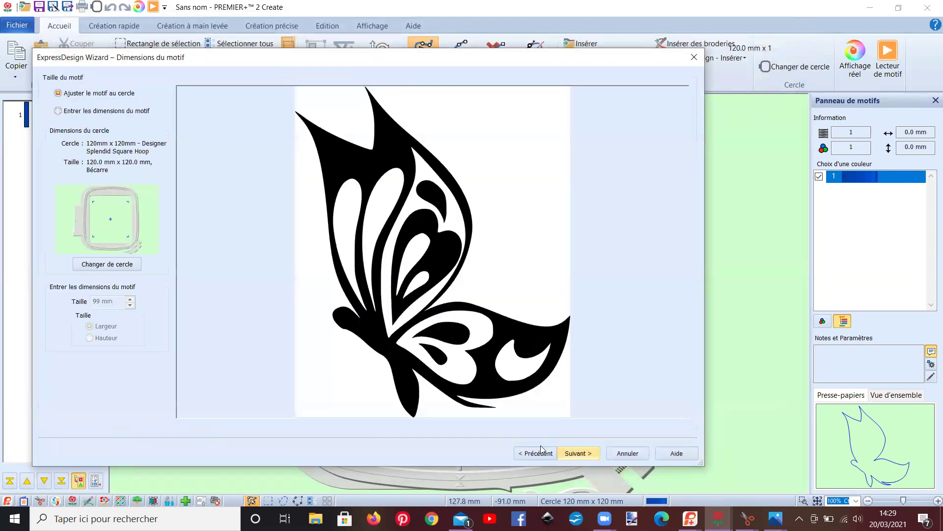
Step: Choose to enter the design dimensions manually and set the width to 90 mm
click(58, 111)
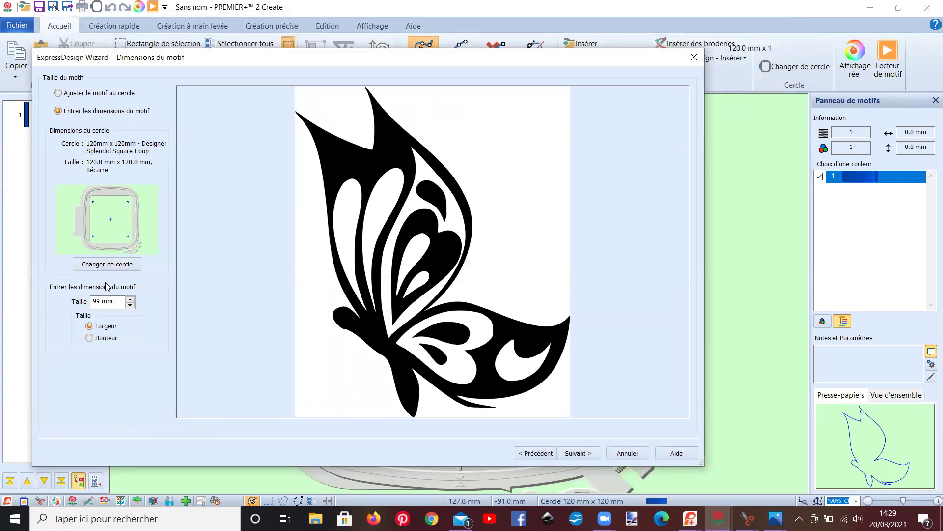
drag(100, 303, 90, 302)
text(9)
Step: Confirm the 120mm x 120mm - Designer Splendid Square Hoop for the design and accept the dimensions
click(98, 267)
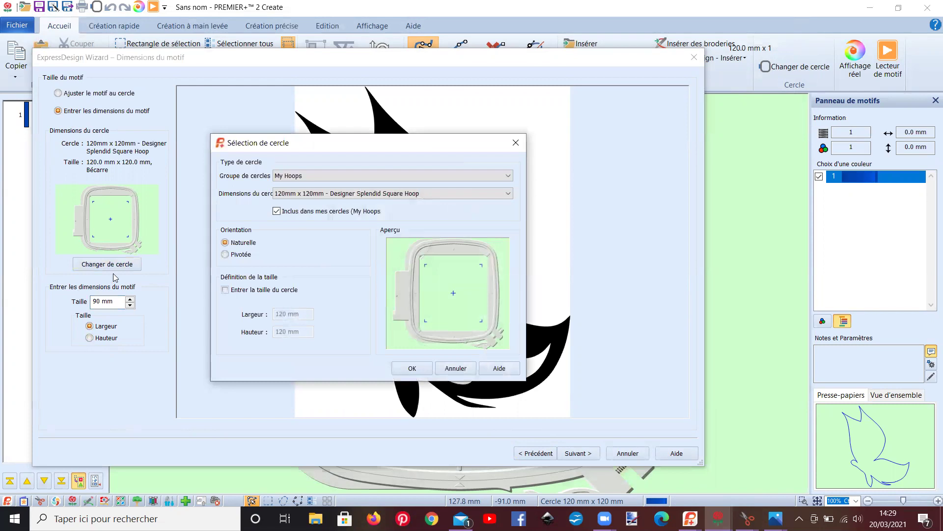
click(325, 195)
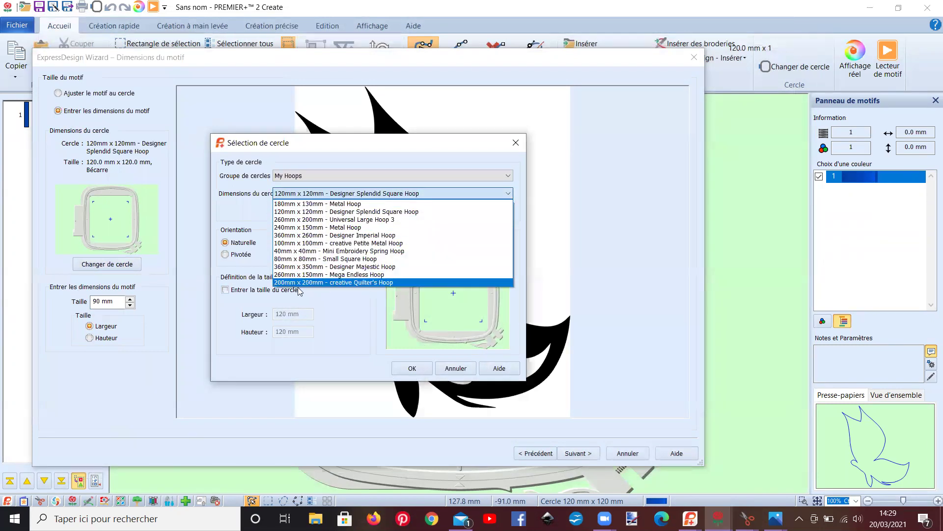
click(294, 194)
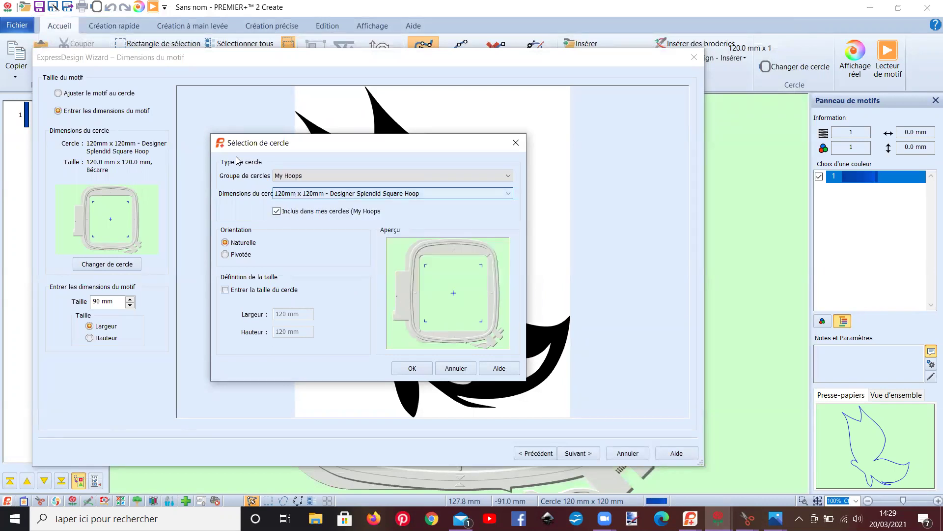
click(412, 369)
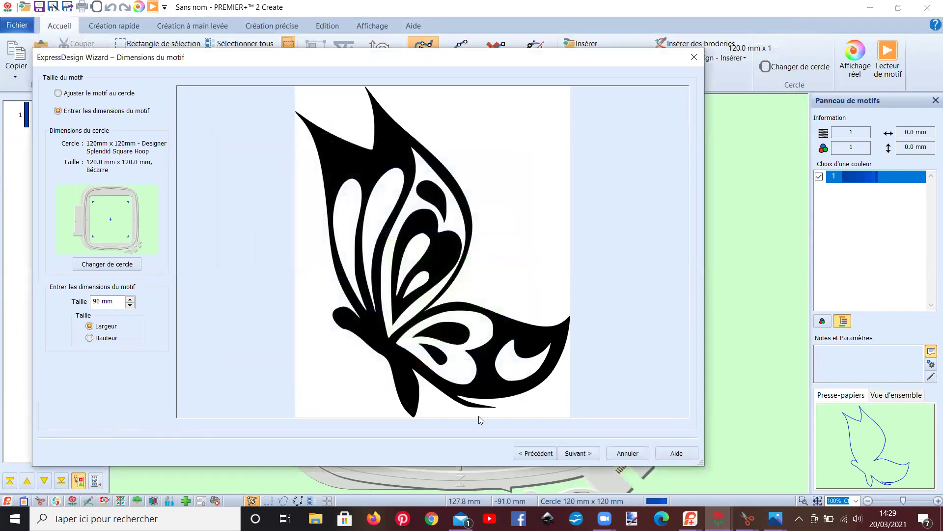
click(576, 453)
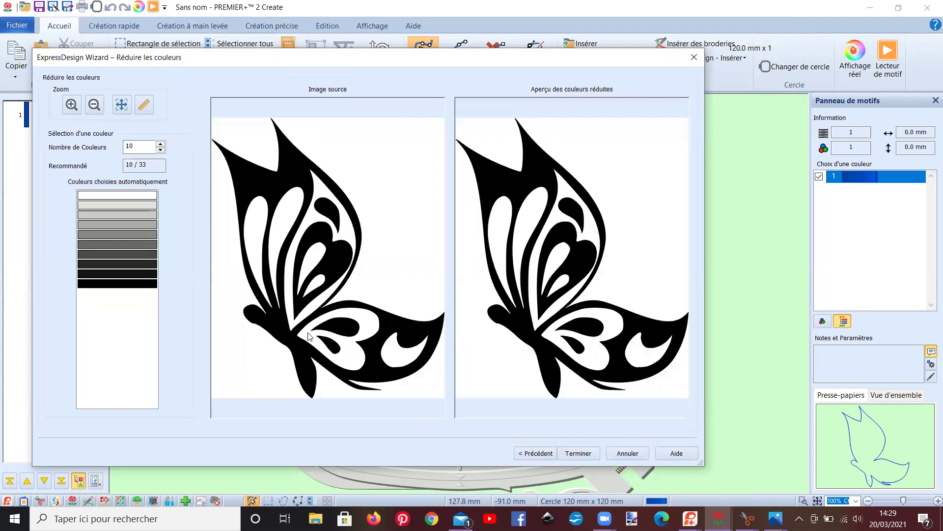
Step: Reduce the butterfly image to 2 colours and finish the wizard
click(134, 145)
text(2)
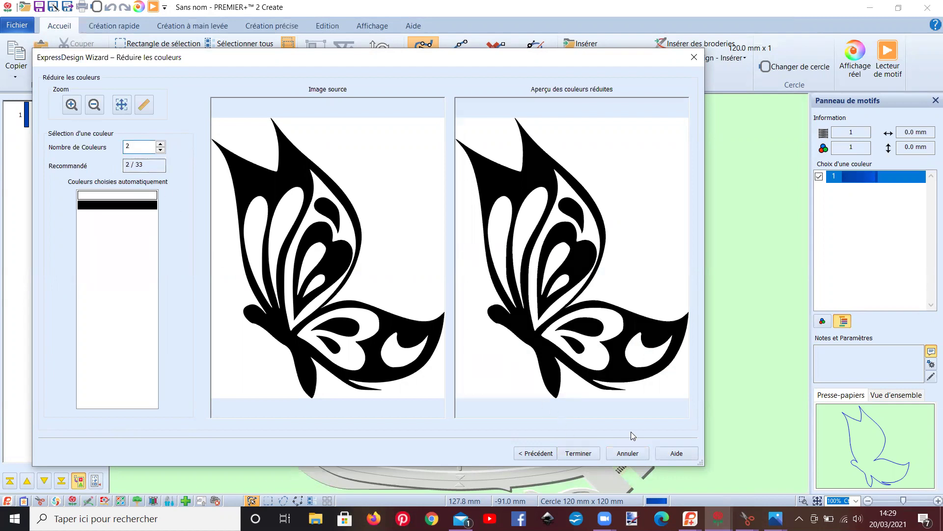
click(571, 454)
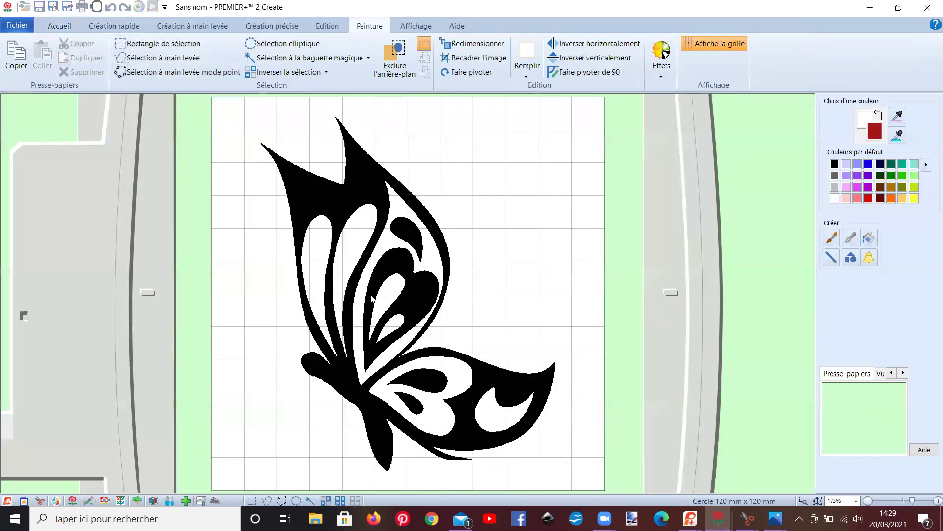
Step: Change the thread colour of the design's first colour block to the default palette's yellow
scroll(372, 298, up, 1)
scroll(376, 309, down, 1)
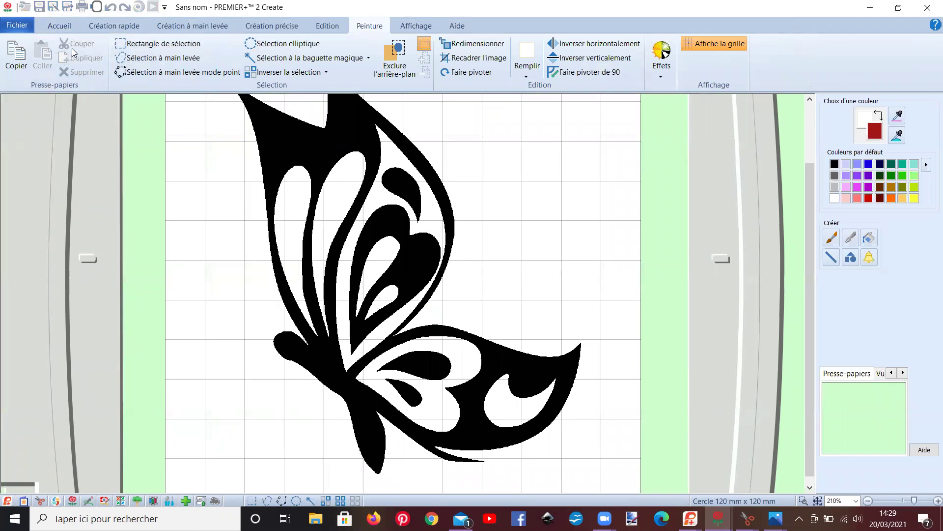
click(109, 25)
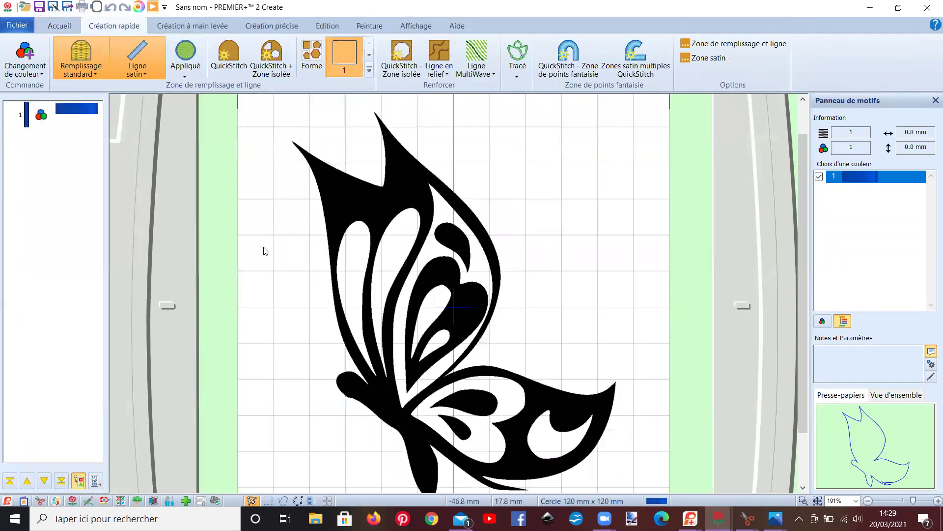
right_click(61, 115)
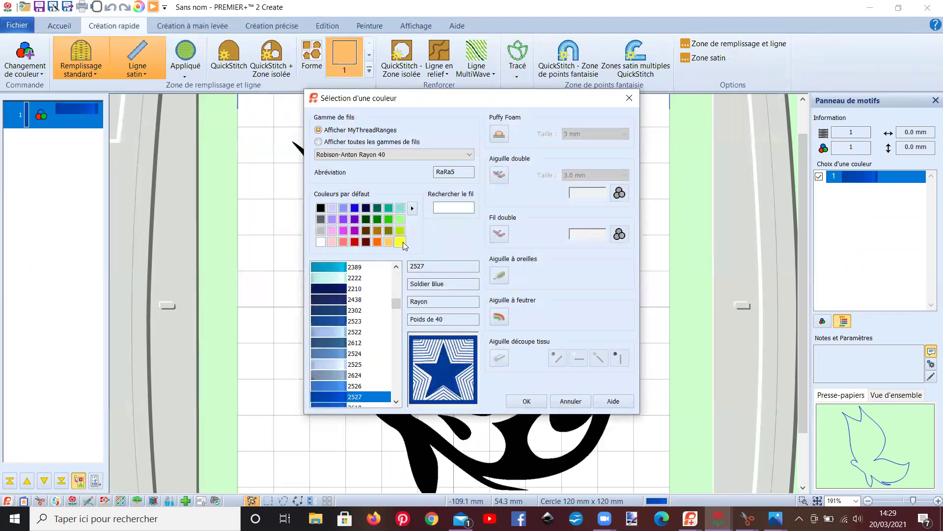
click(402, 241)
double_click(402, 241)
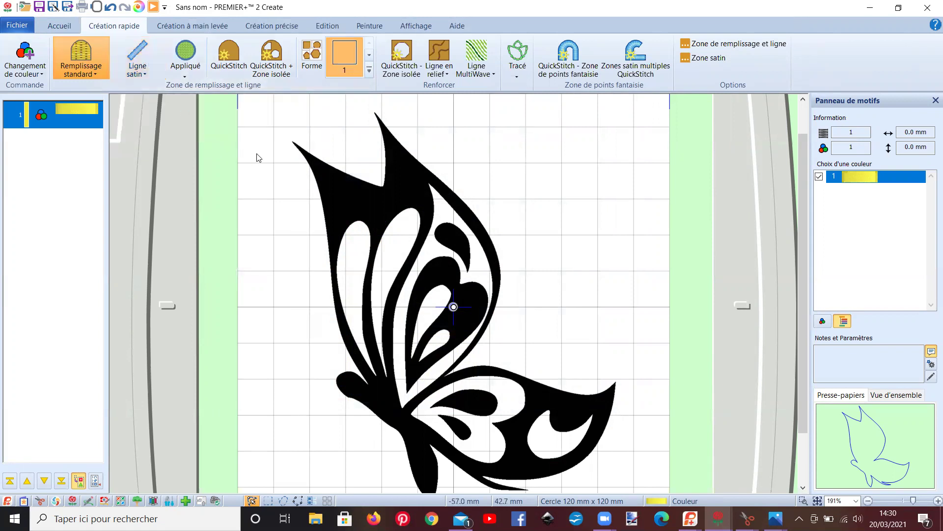
Step: Fill the whole butterfly silhouette with a QuickStitch standard fill, using colour tolerance 10 and a low number of points
click(242, 64)
click(326, 183)
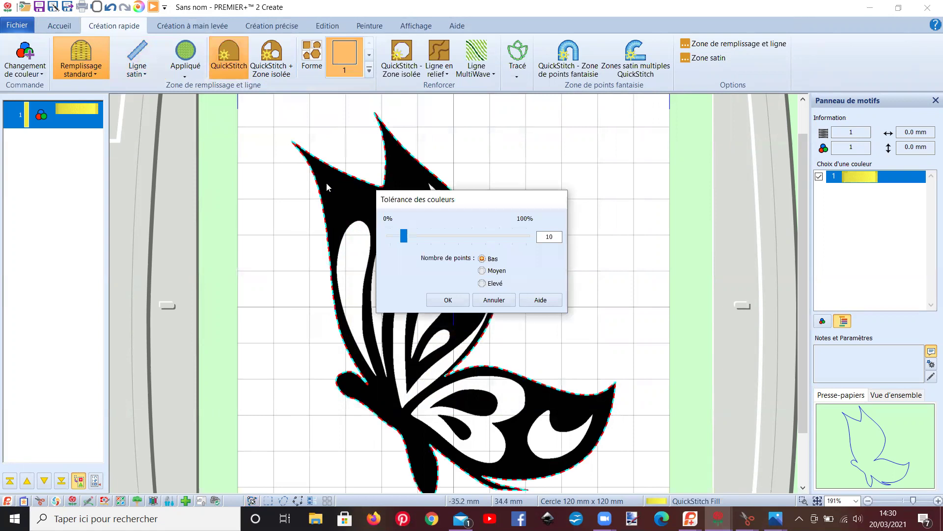
key(Return)
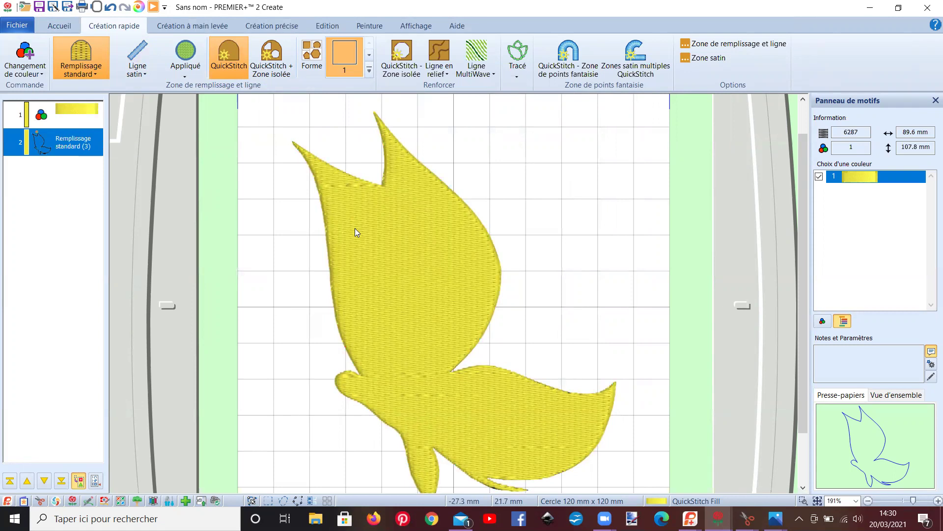
scroll(354, 228, down, 1)
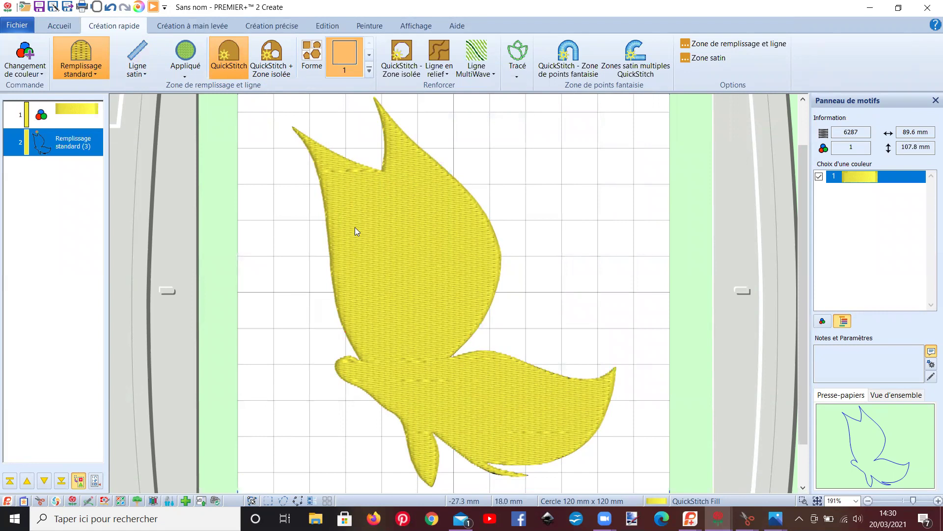
key(Escape)
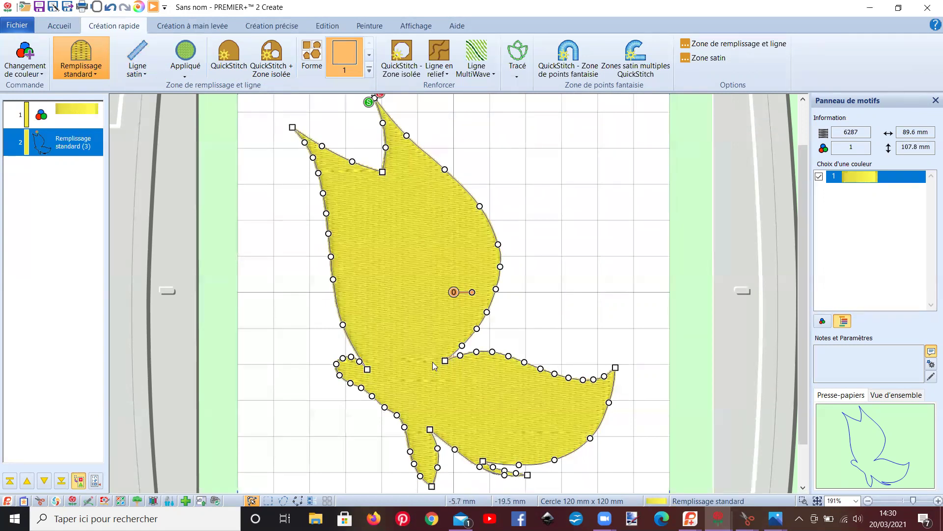
scroll(432, 364, down, 2)
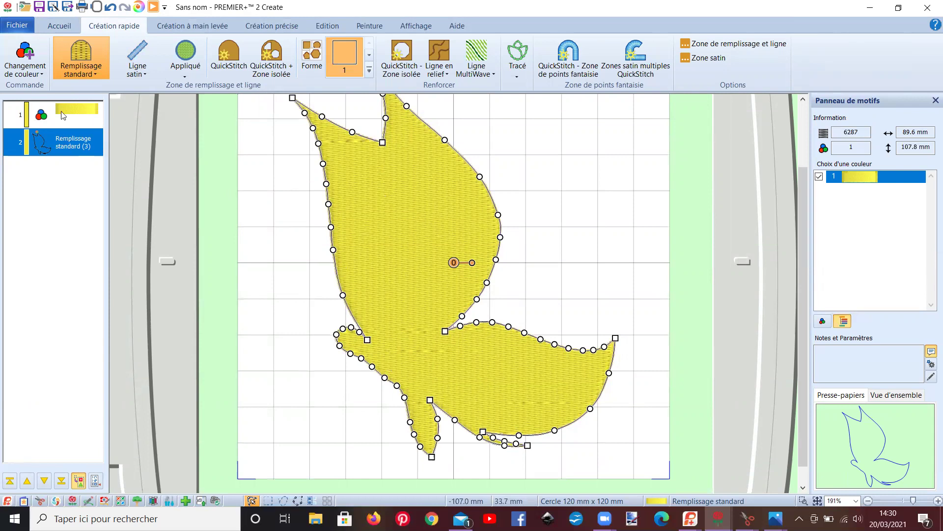
Step: Open the butterfly fill's properties and change its fill type to Crosshatch (Remplissage Crosshatch)
click(58, 27)
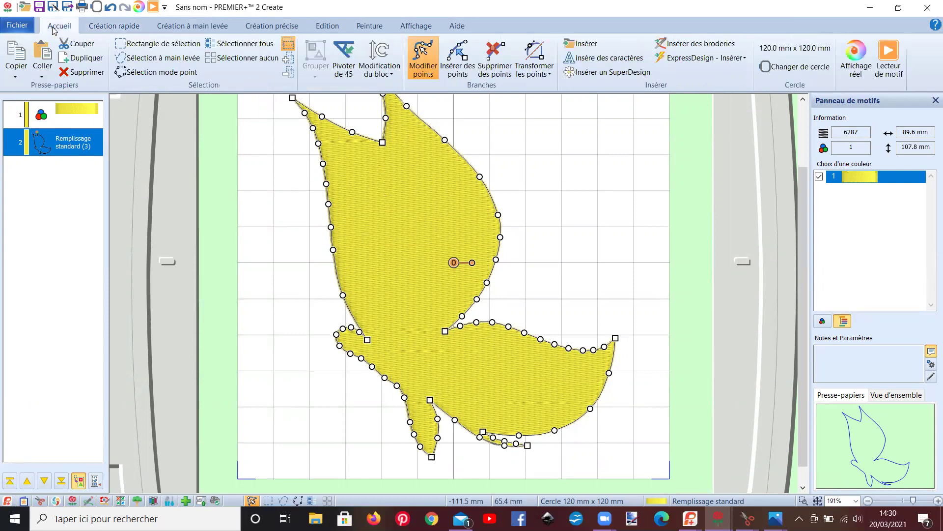
right_click(75, 146)
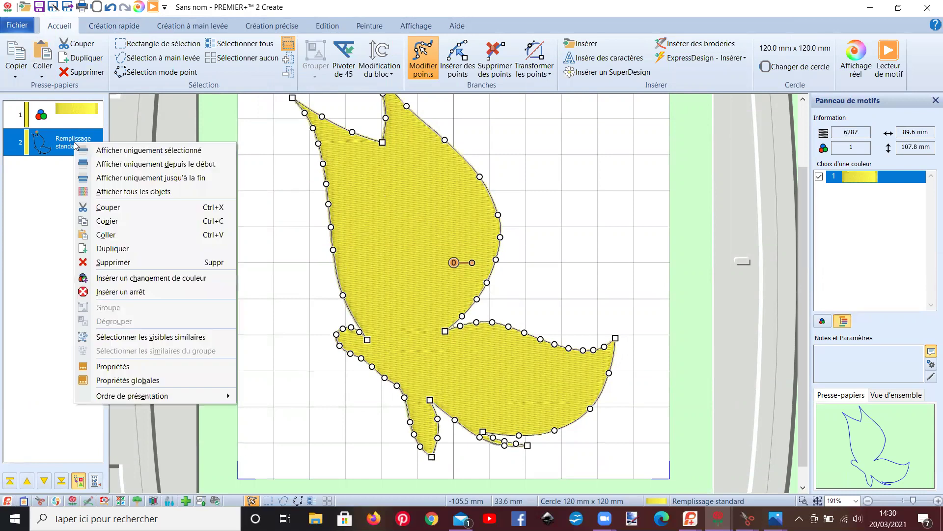
click(136, 365)
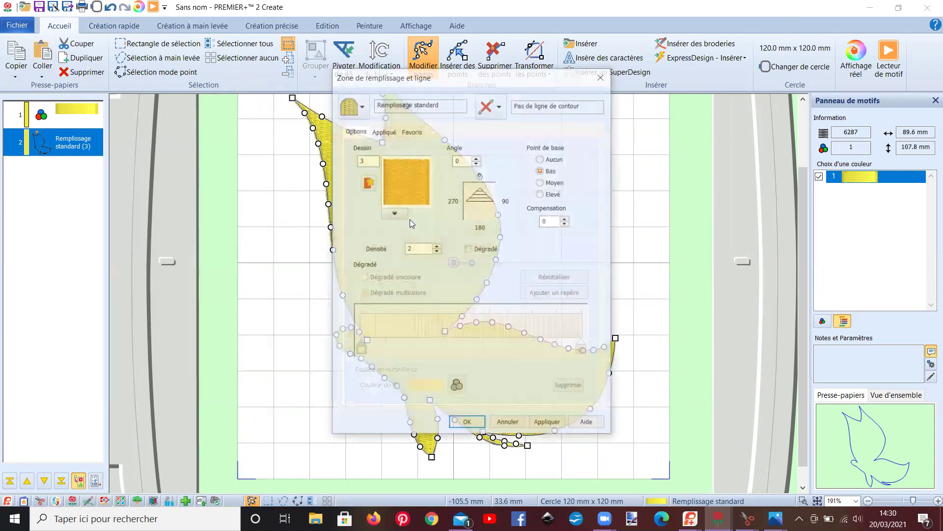
click(361, 106)
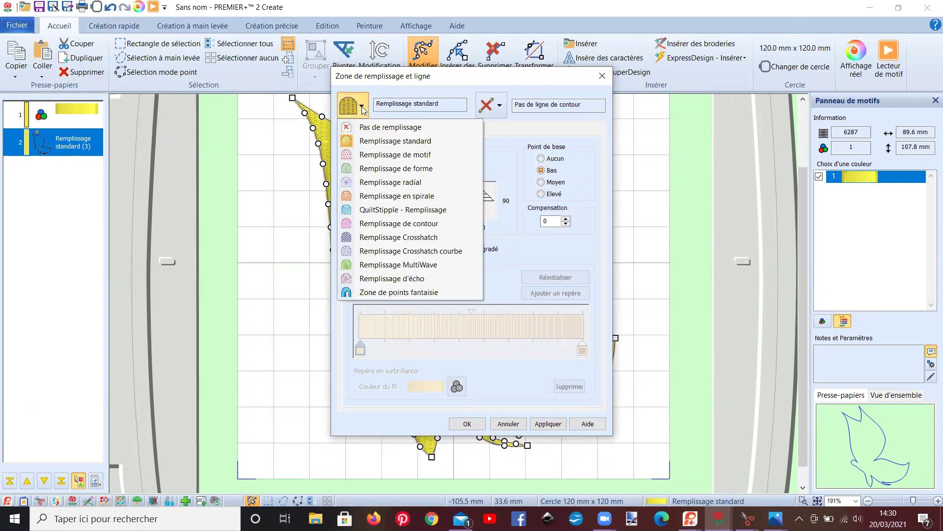
click(386, 238)
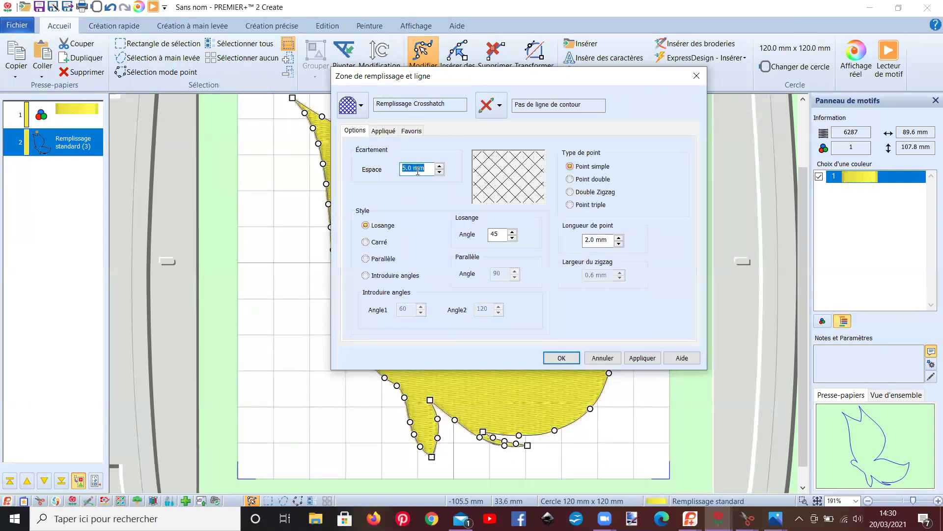
Step: Try a crosshatch spacing of 5.8 mm with a diamond (Losange) angle of 76 degrees
click(439, 167)
click(440, 167)
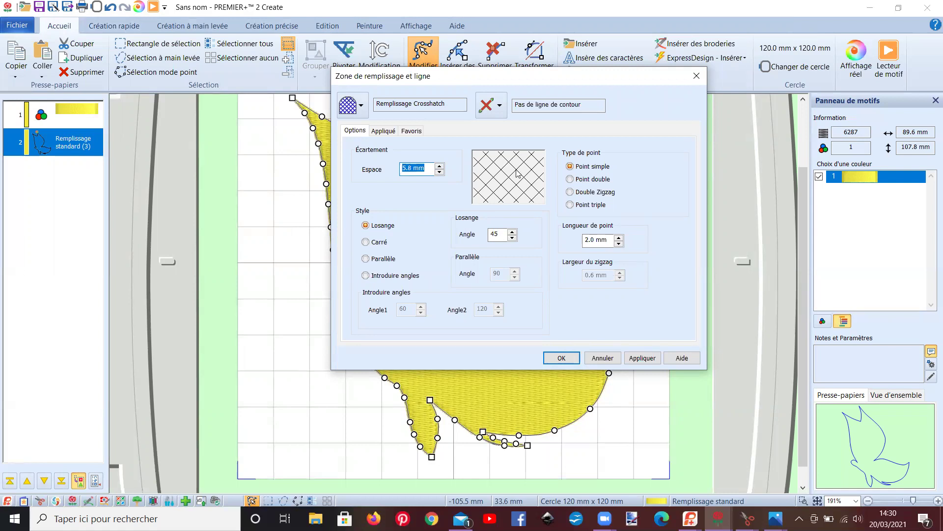
click(511, 231)
click(512, 232)
drag(512, 235, 512, 235)
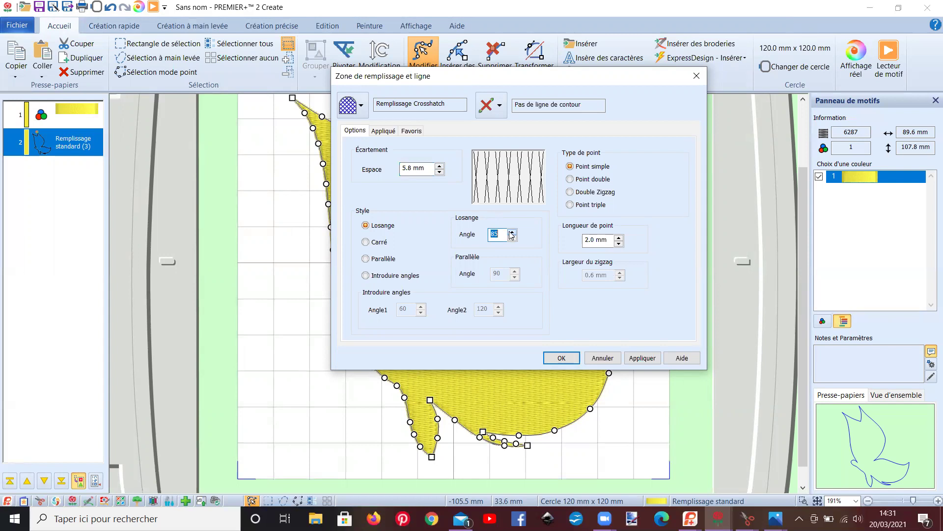
click(511, 239)
drag(511, 240, 512, 241)
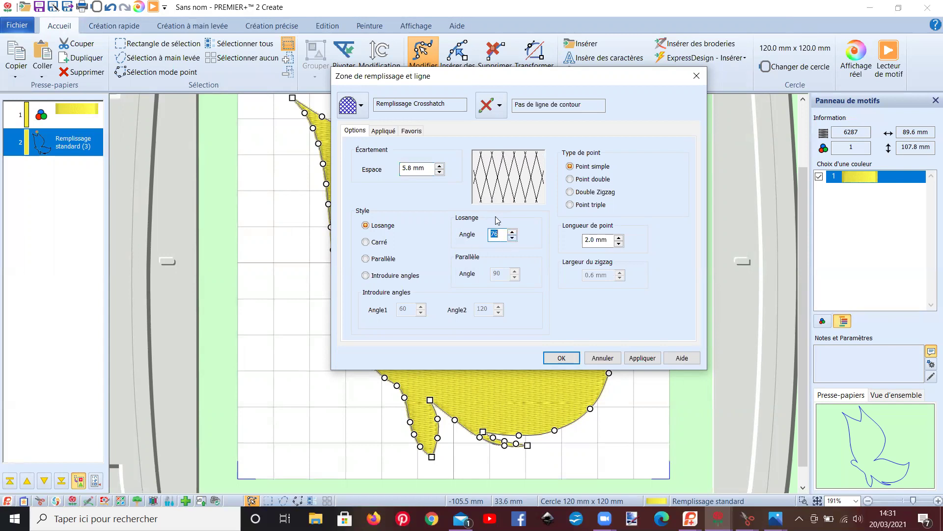
Step: Set the crosshatch fill's stitch type to double (Point double) and its spacing to 3.5 mm
click(570, 179)
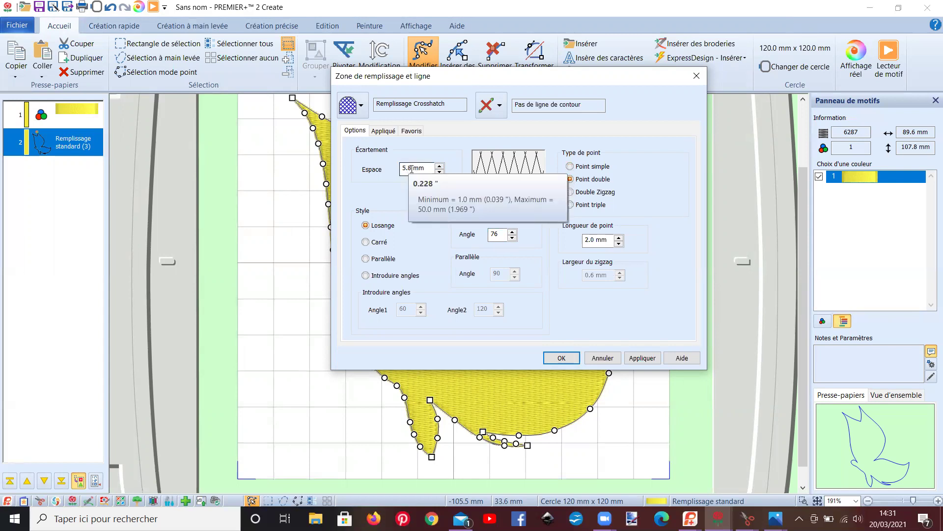
click(440, 172)
click(439, 172)
click(440, 172)
click(440, 172)
click(440, 172)
drag(414, 168, 403, 169)
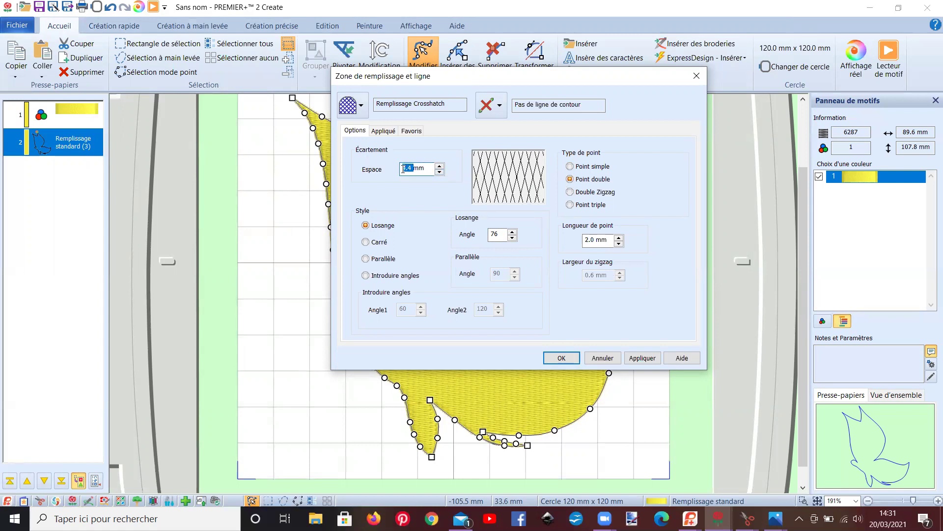
text(3)
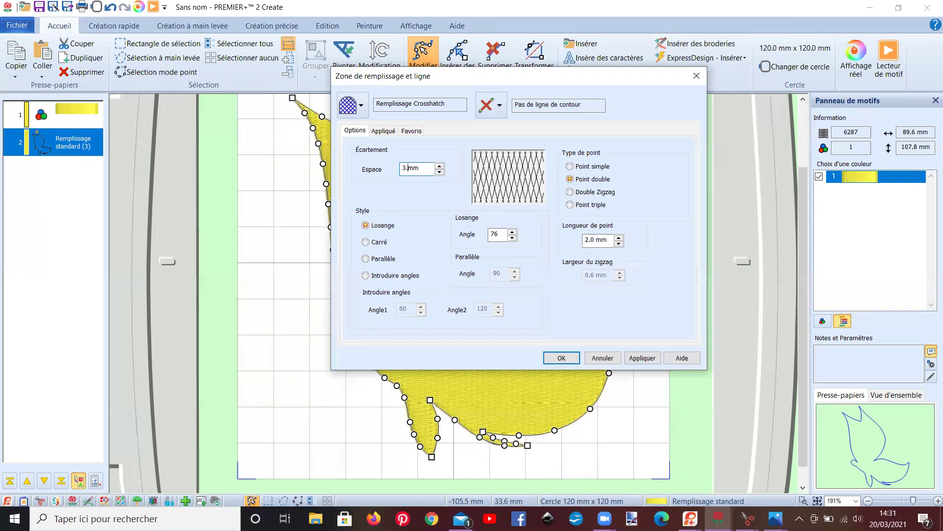
text(.5)
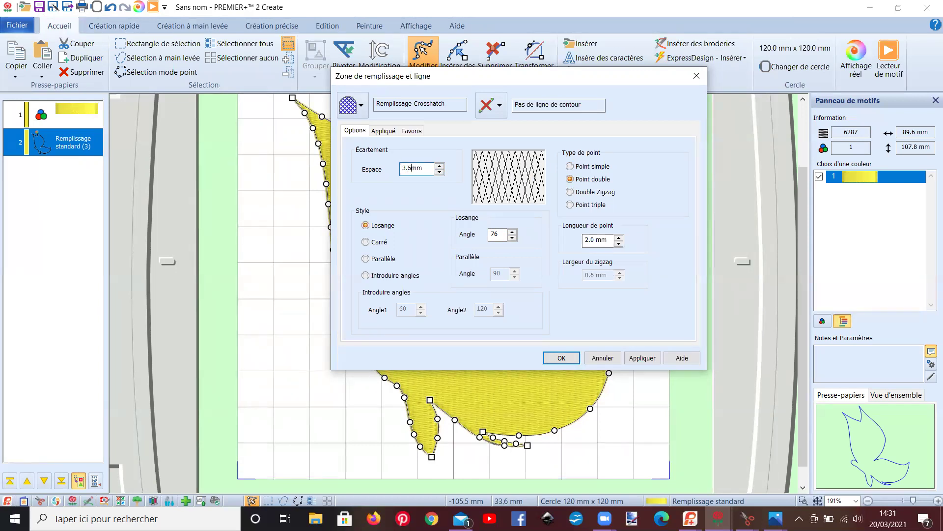
Step: Set the crosshatch's diamond angle to 45 degrees and accept the fill settings
double_click(493, 234)
text(45)
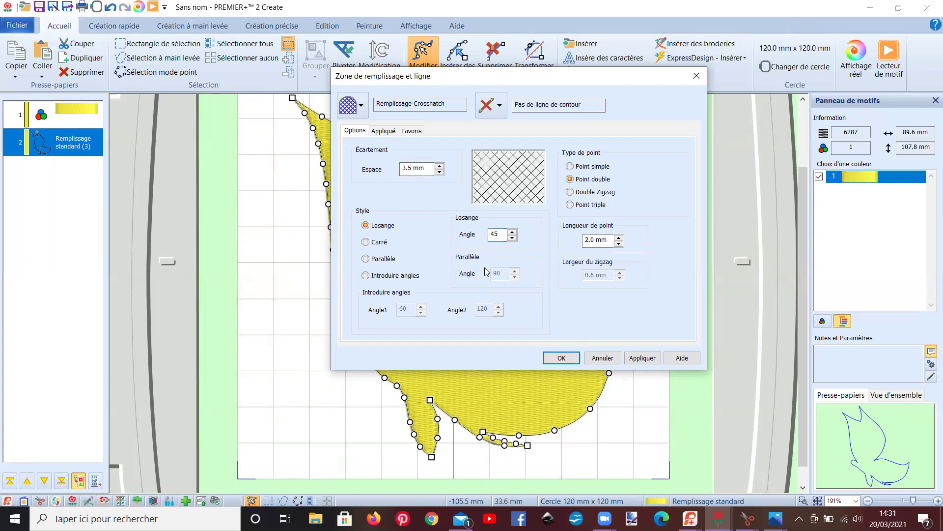
click(554, 361)
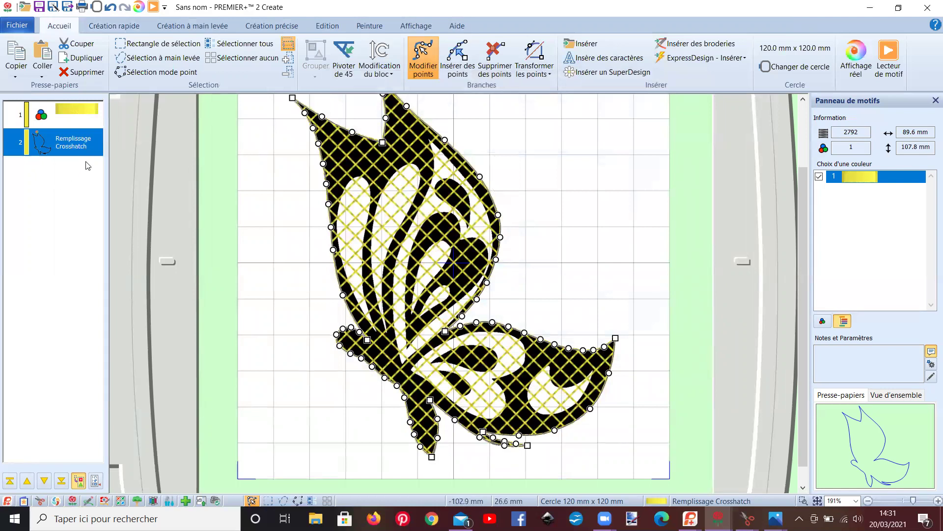
Step: Paste a copy of the butterfly's crosshatch fill and change the copy's style to square (Carré)
click(14, 54)
click(42, 54)
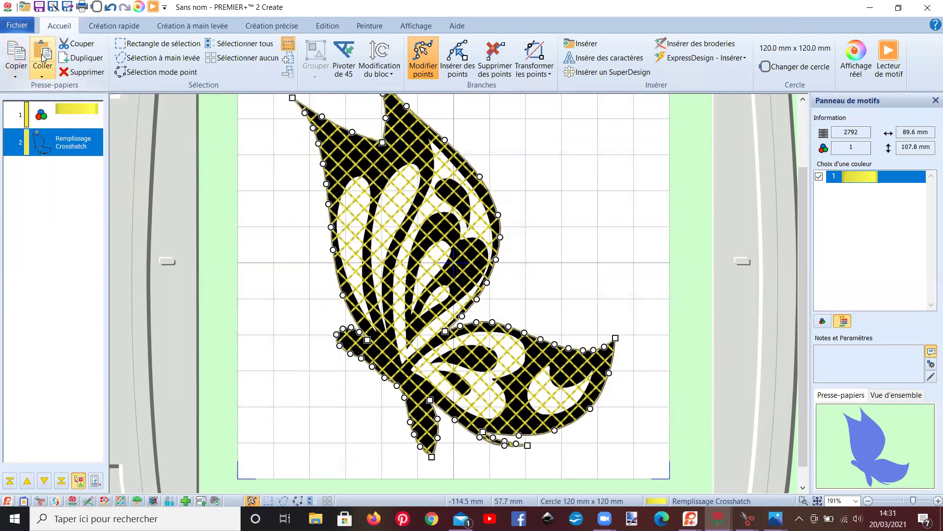
right_click(75, 178)
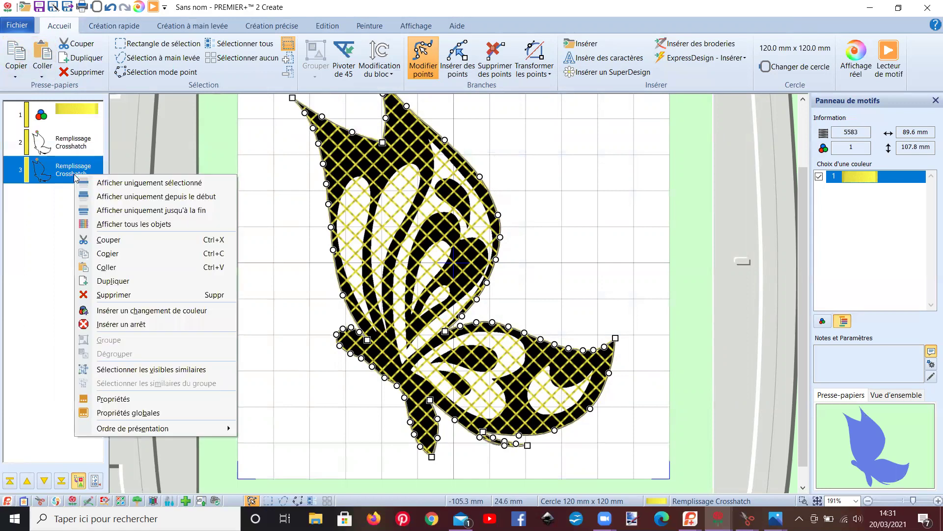
click(89, 406)
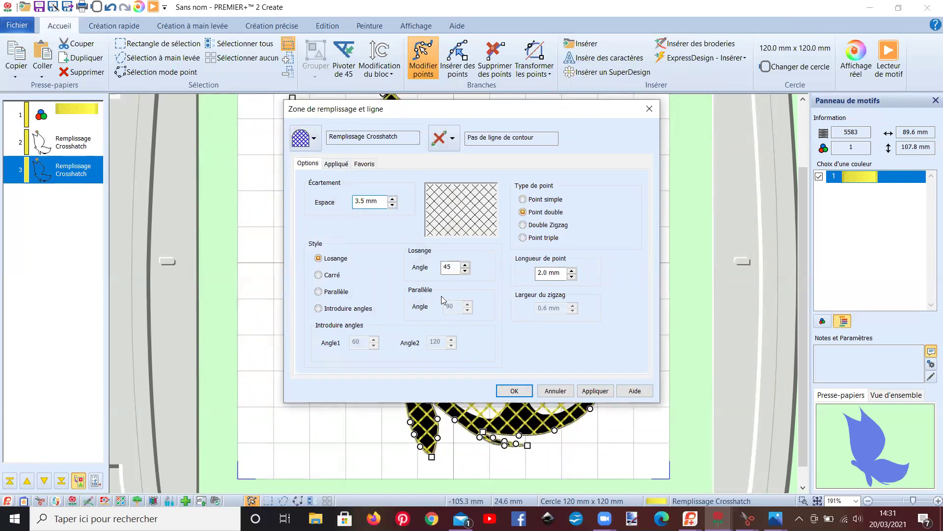
click(318, 276)
click(499, 392)
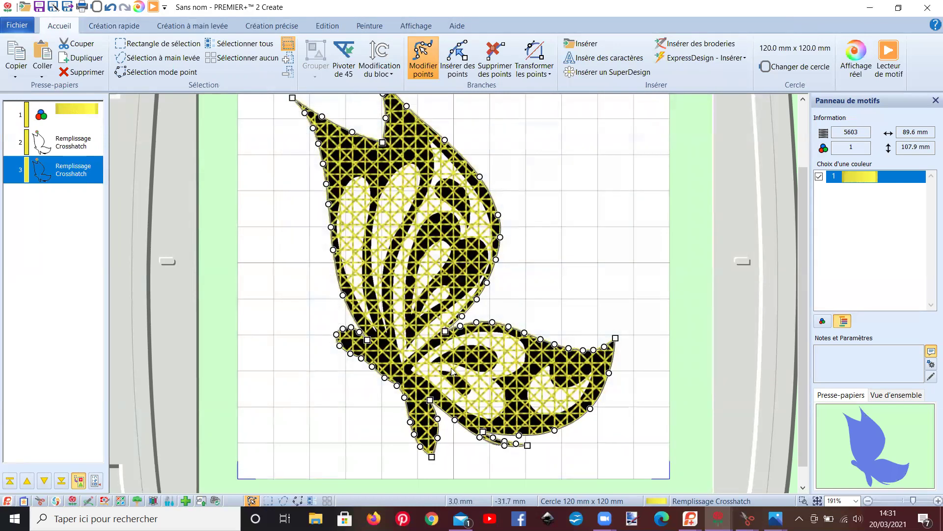
Step: Insert a colour change after the second crosshatch fill, using purple thread 2292 from Robison-Anton Rayon 40
right_click(75, 175)
click(219, 298)
click(355, 231)
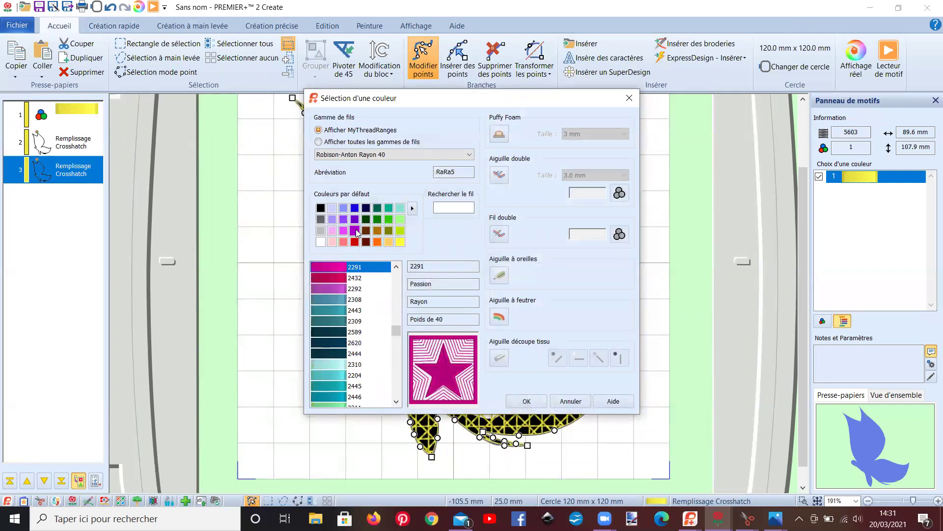
click(330, 291)
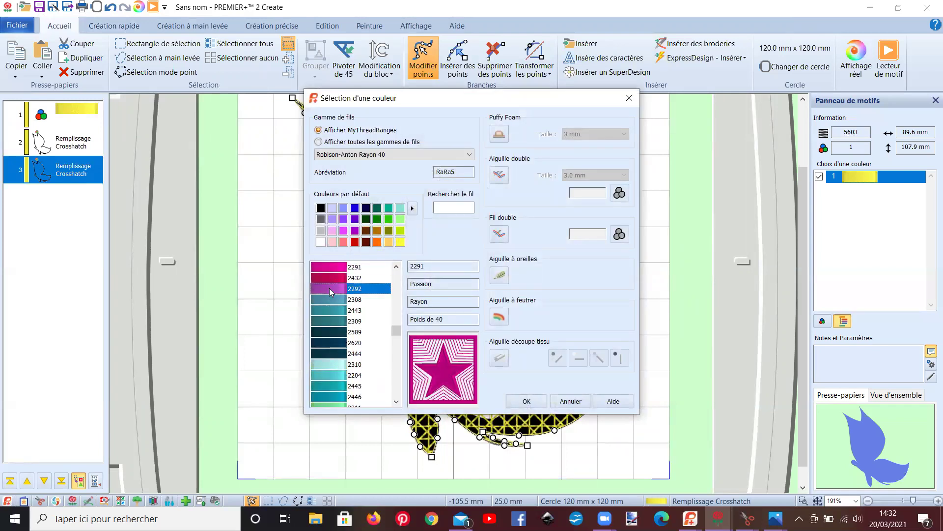
click(526, 401)
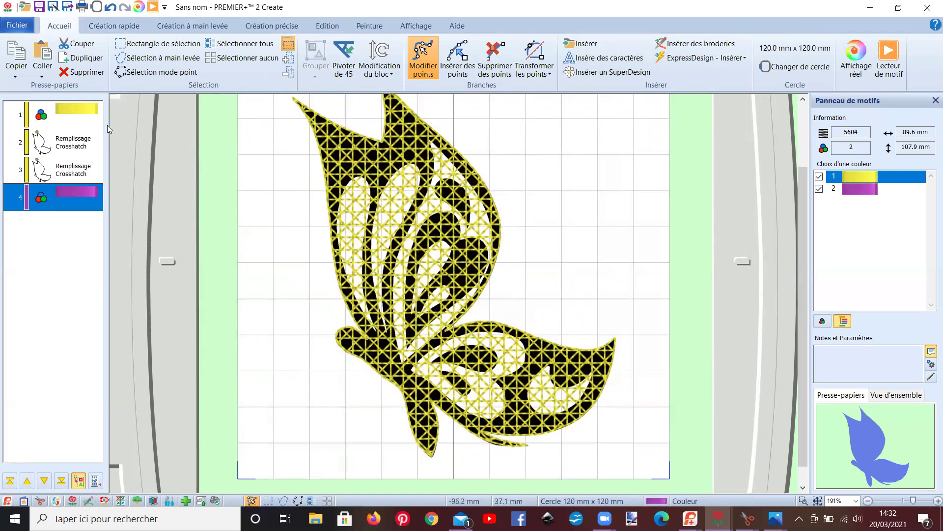
Step: Paste a copy of the square crosshatch fill and place it after the purple colour change
click(64, 176)
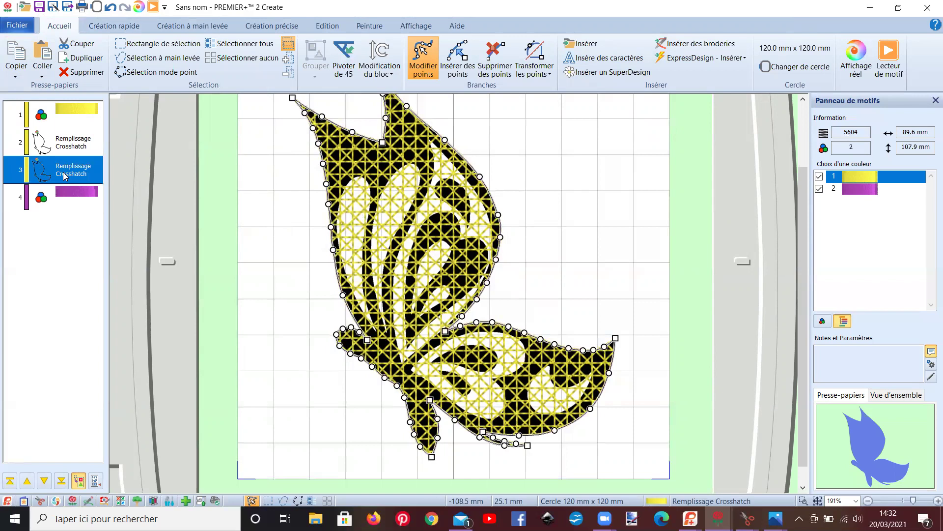
click(18, 63)
click(42, 55)
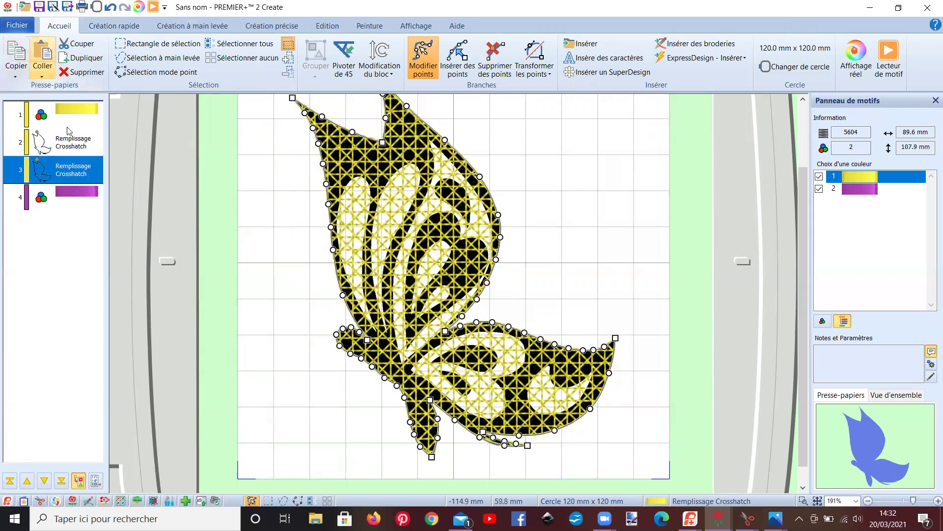
drag(69, 199, 69, 248)
Step: Open the purple fill's properties and change its fill type to motif fill (Remplissage de motif)
right_click(65, 235)
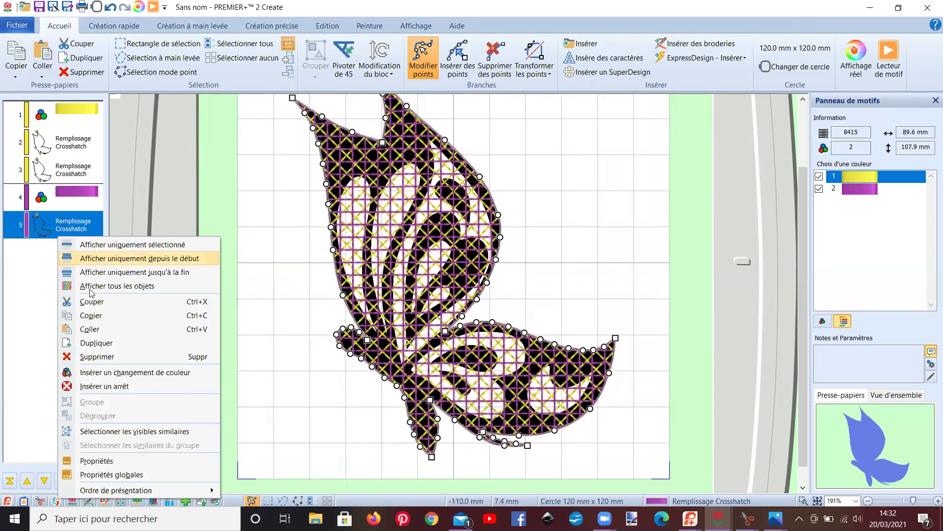
click(96, 461)
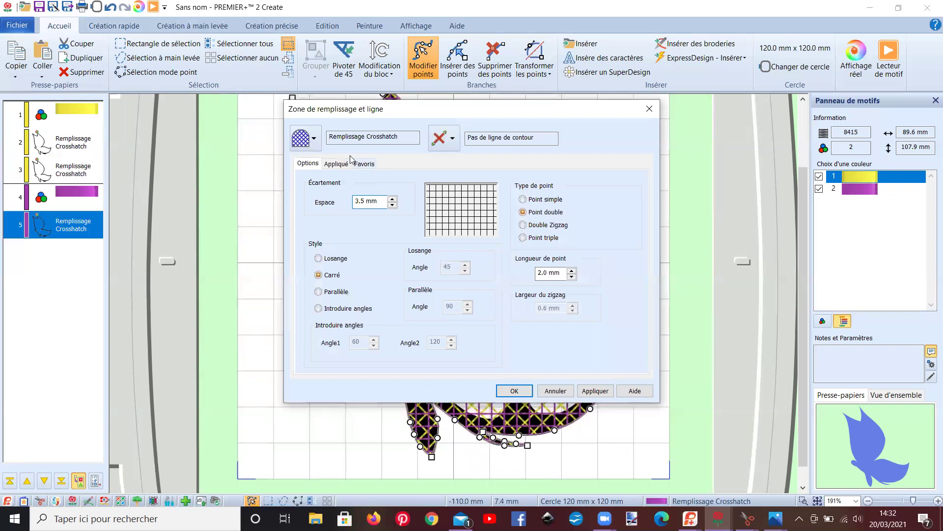
click(315, 139)
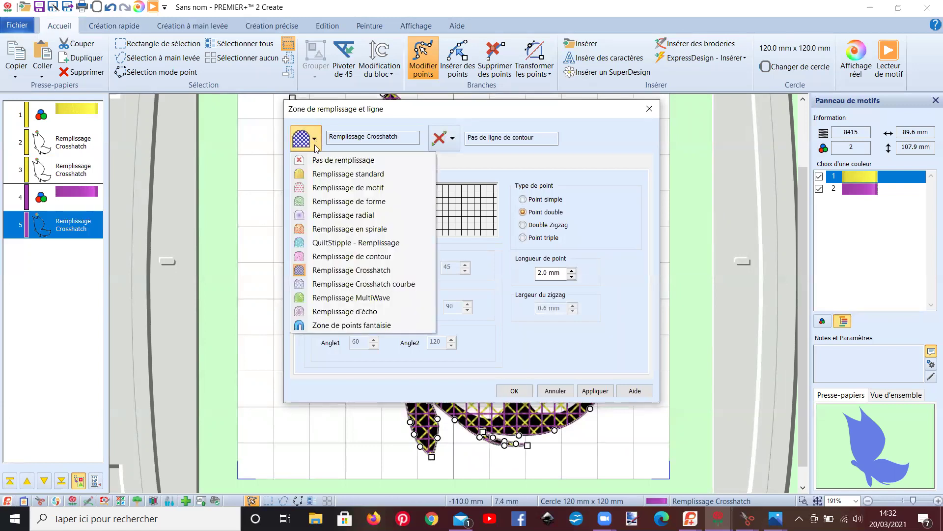
click(318, 188)
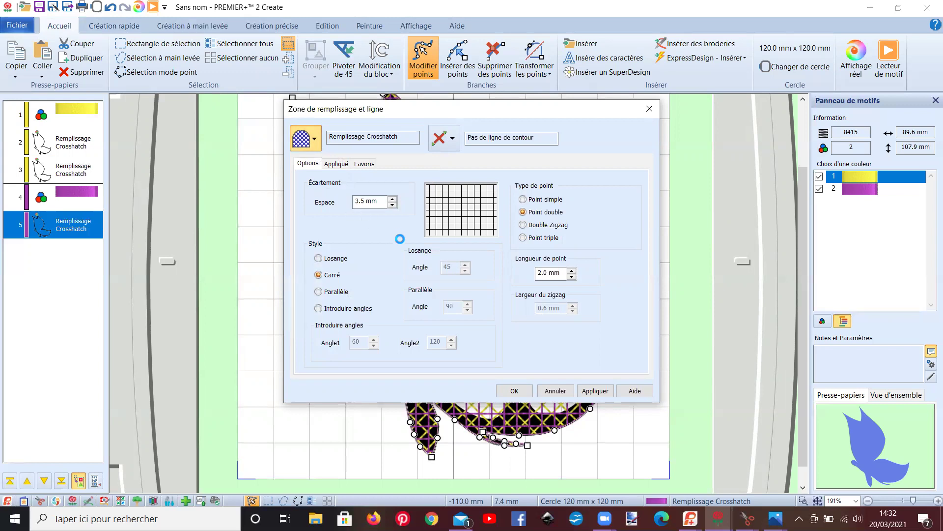
Step: Try the Flowers and Leaves 1 category for Motif 1 and look through its designs
click(426, 201)
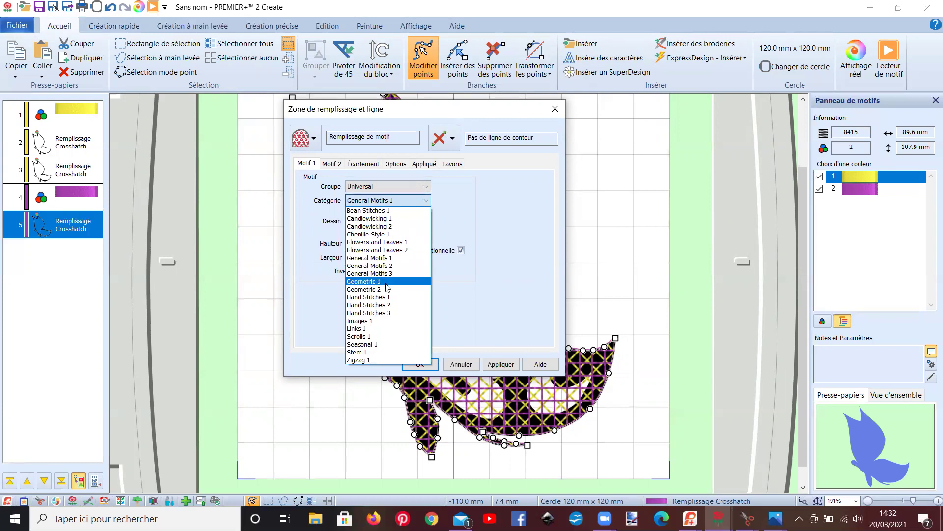
click(400, 242)
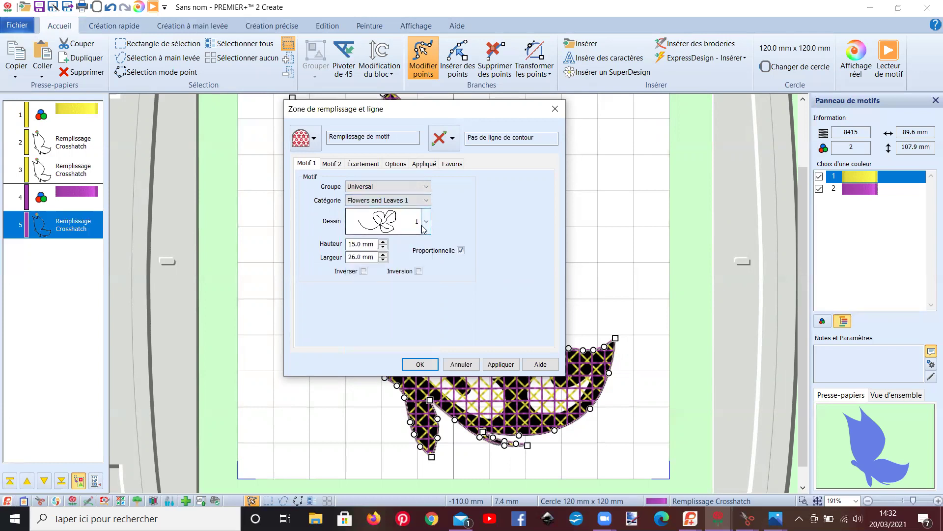
click(425, 222)
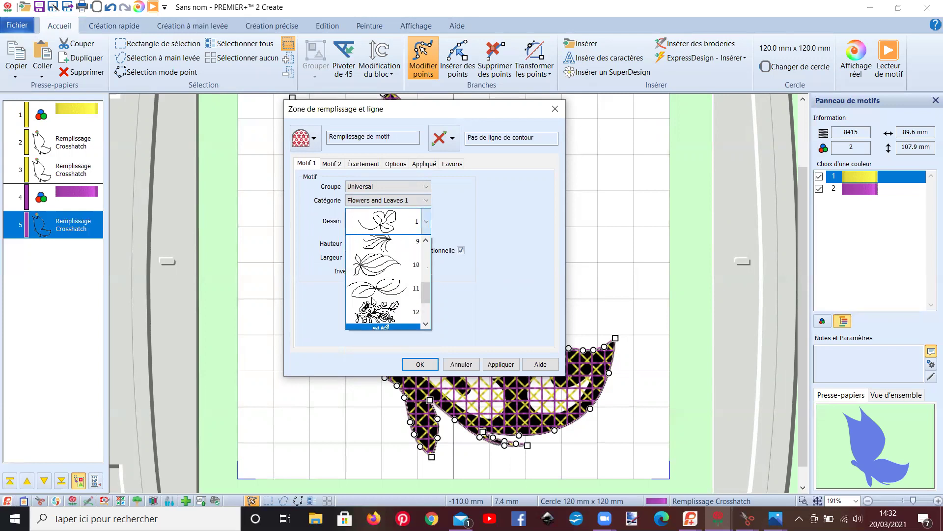
click(428, 202)
Step: Try the Geometric 1 category for Motif 1 and look through its designs
click(427, 200)
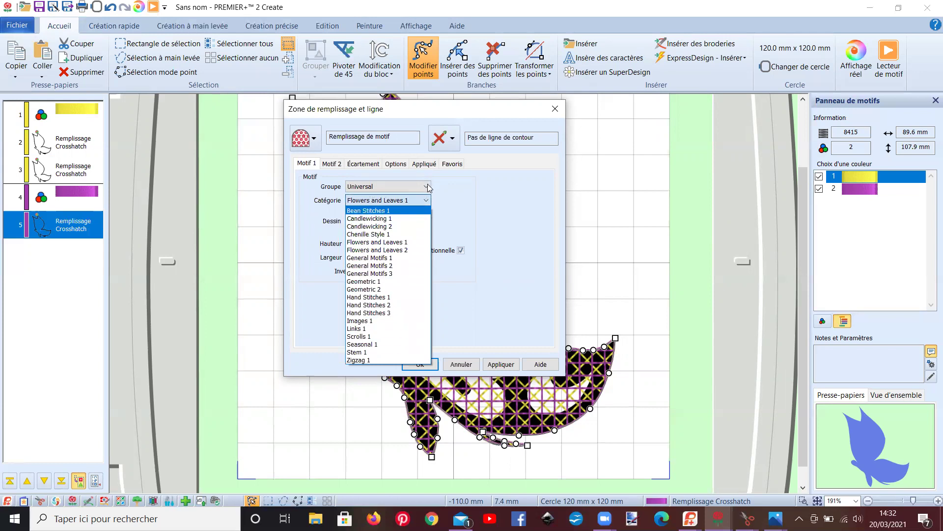
click(386, 281)
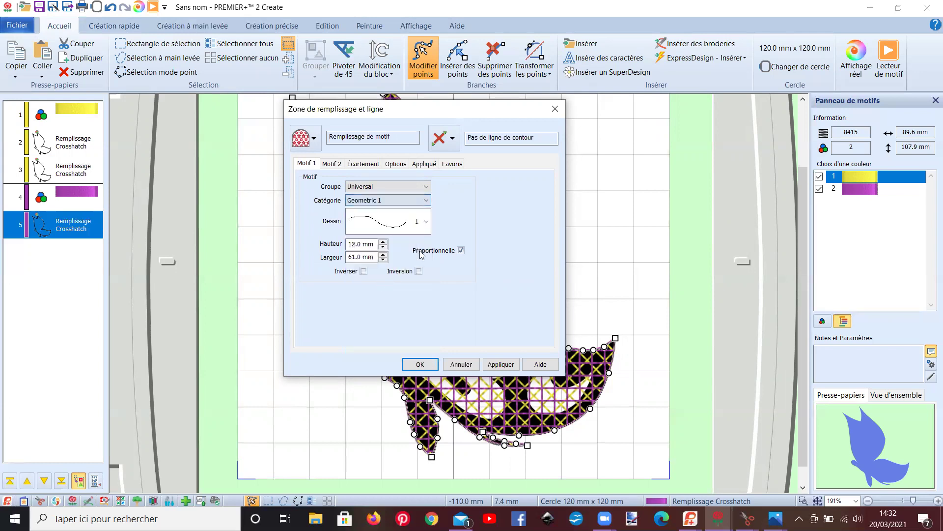
click(418, 221)
scroll(377, 292, down, 6)
scroll(377, 294, up, 6)
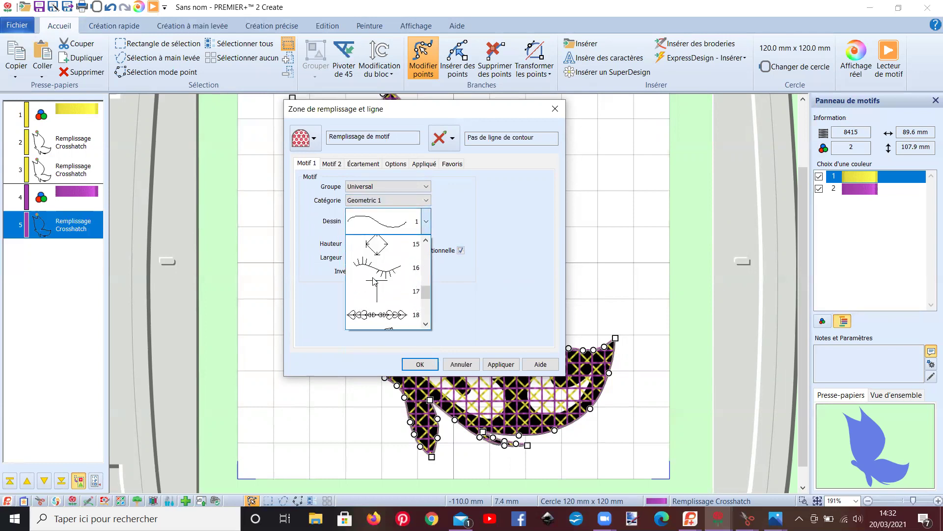
Step: Select the Universal group and the Candlewicking 1 category for Motif 1
click(429, 189)
click(427, 187)
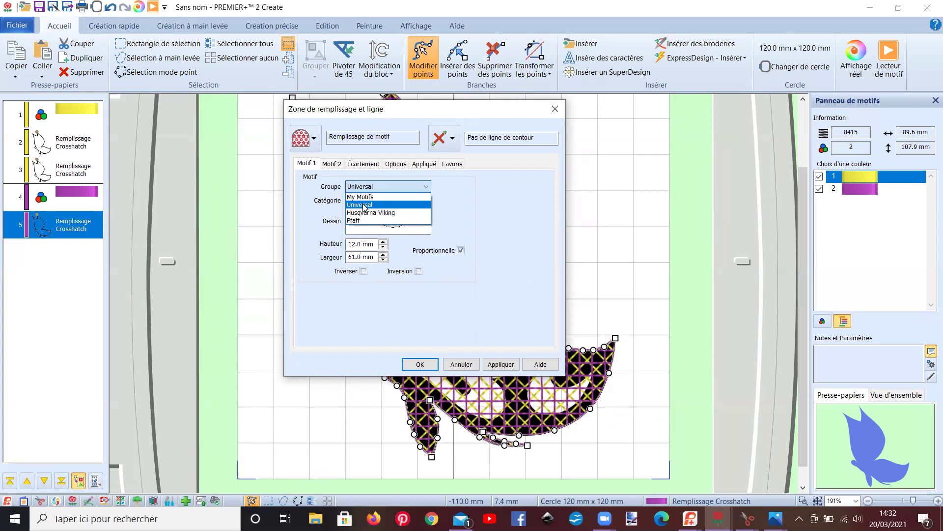
click(364, 206)
click(426, 201)
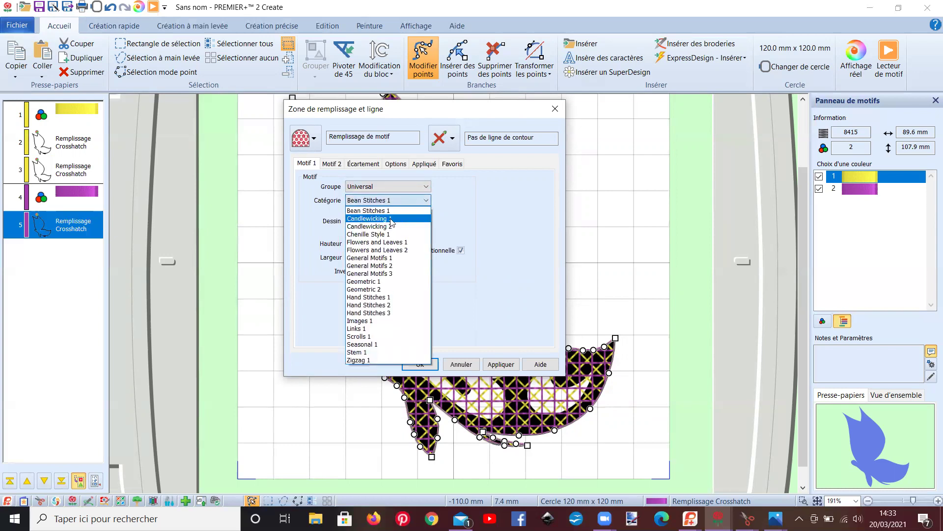
click(391, 219)
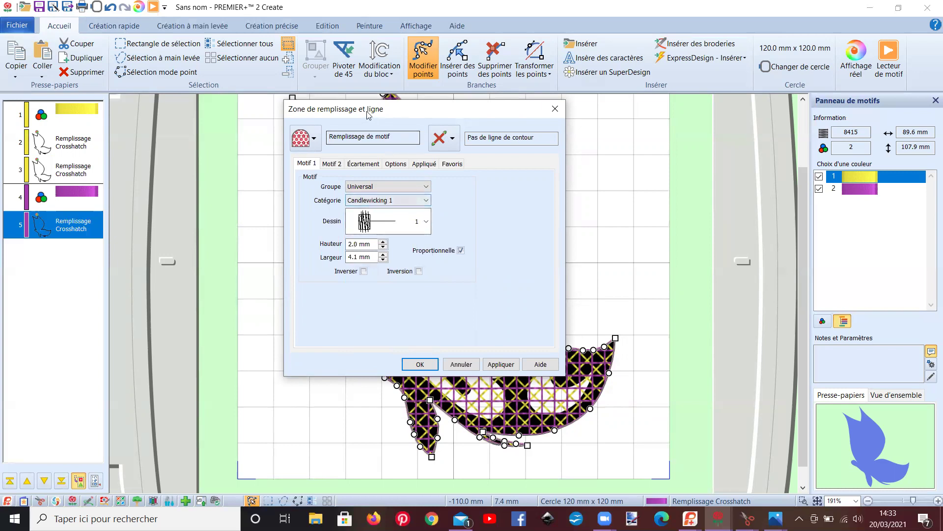
Step: Choose star design 44 from the Candlewicking 1 category for Motif 1, keeping the butterfly uncovered by the dialog
drag(370, 116, 774, 83)
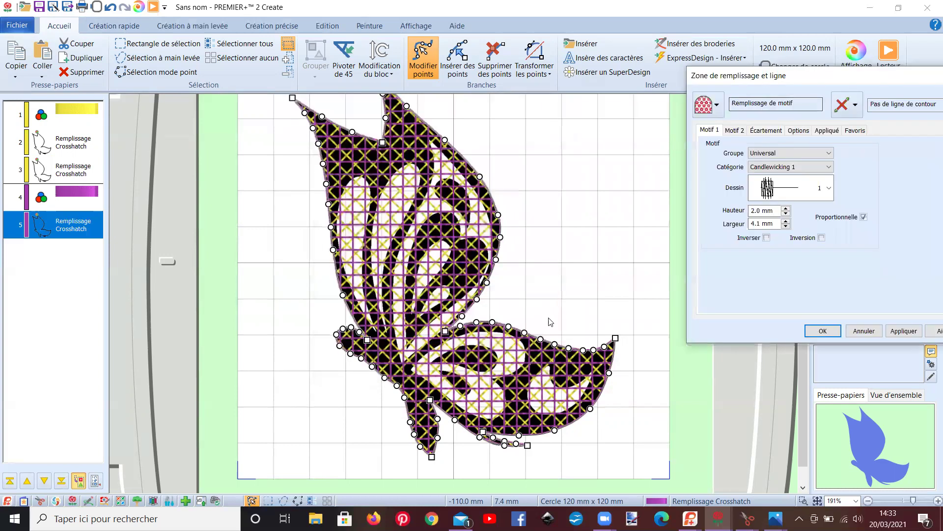
click(830, 188)
scroll(786, 254, down, 3)
scroll(786, 254, down, 7)
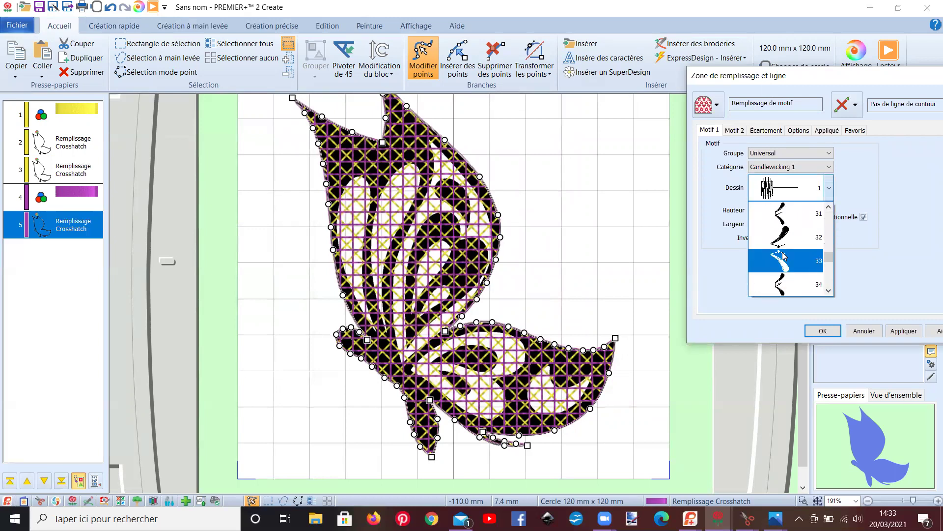
scroll(783, 255, up, 2)
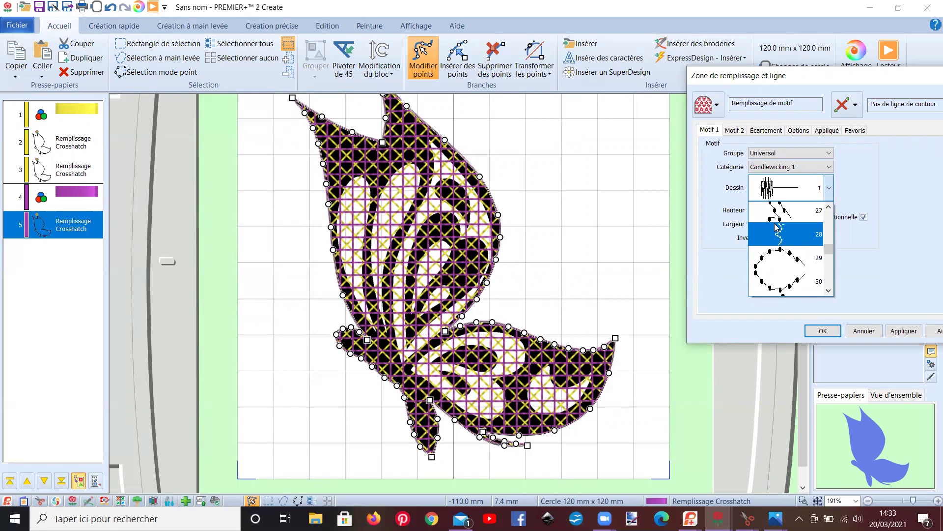
scroll(776, 227, up, 1)
scroll(774, 226, down, 6)
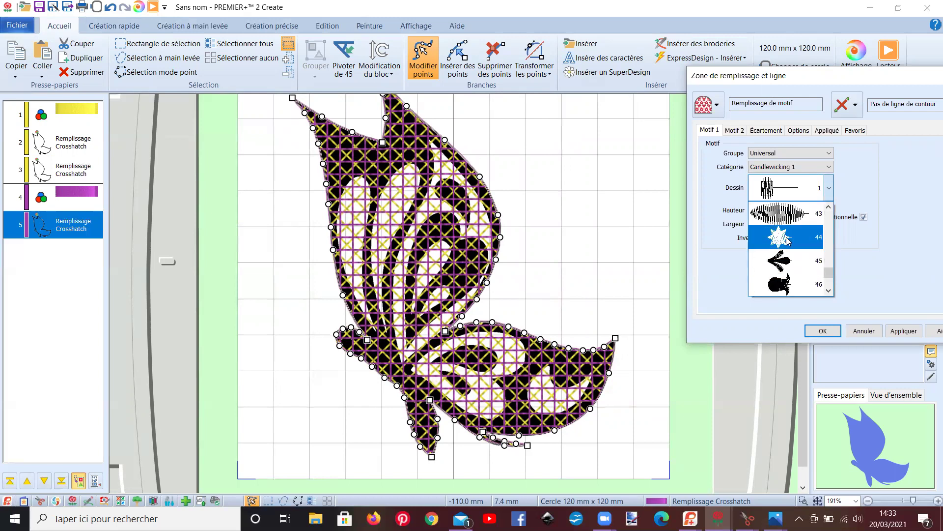
click(787, 241)
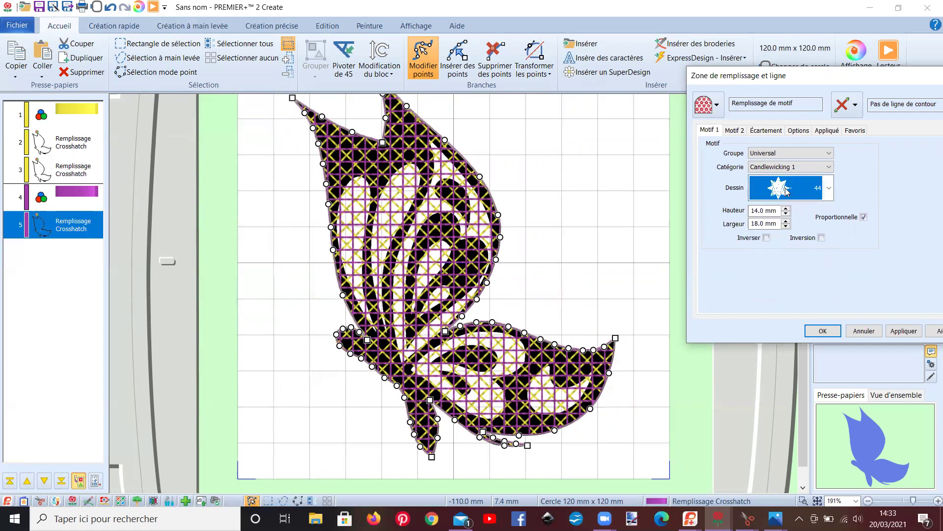
Step: Enable Motif 2 with design 3 from the Universal group's Candlewicking 1 category and apply it to the fill
click(733, 132)
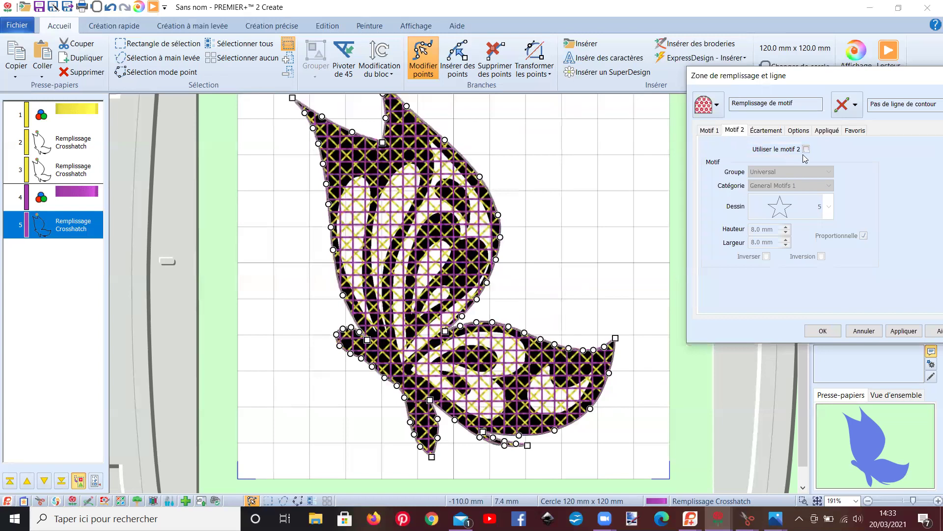
click(806, 149)
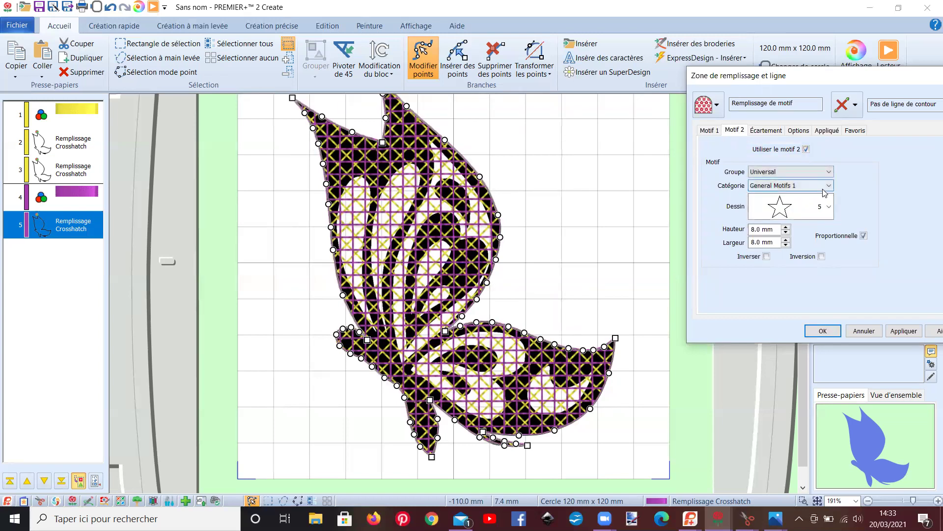
click(829, 185)
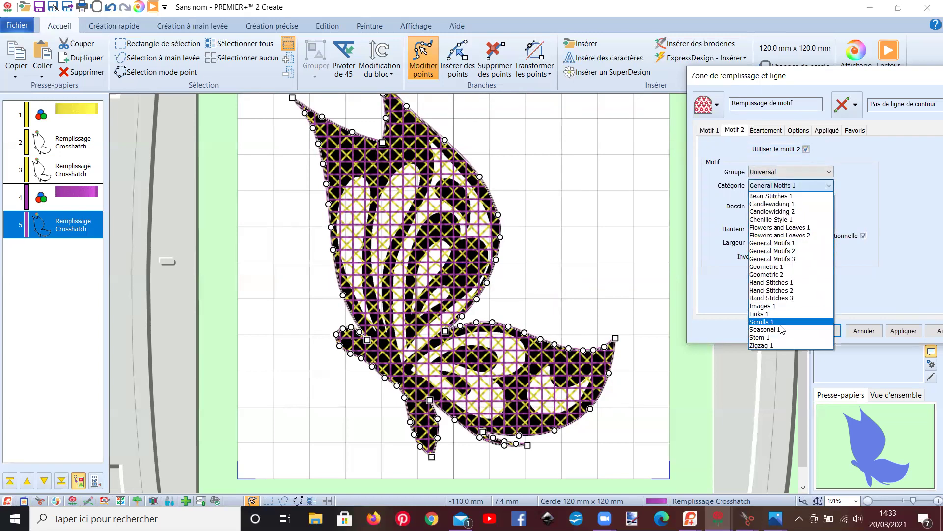
click(786, 204)
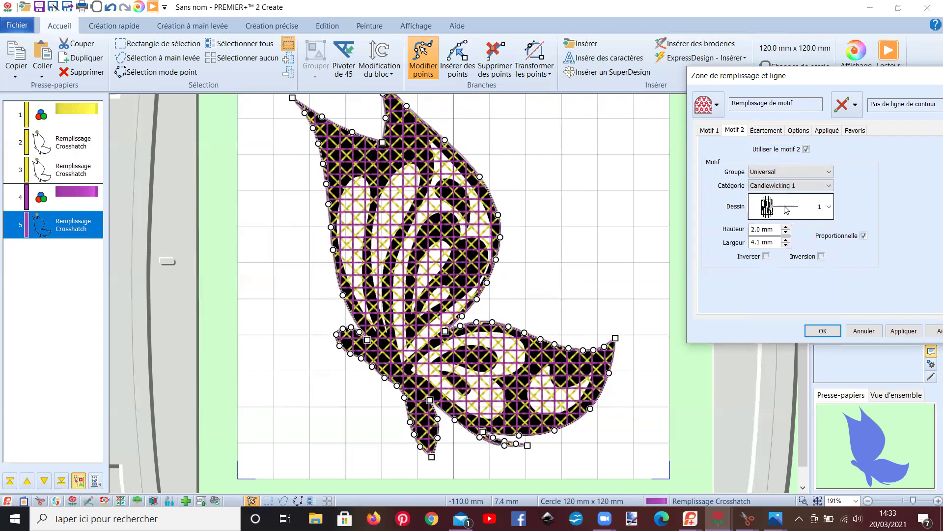
click(829, 206)
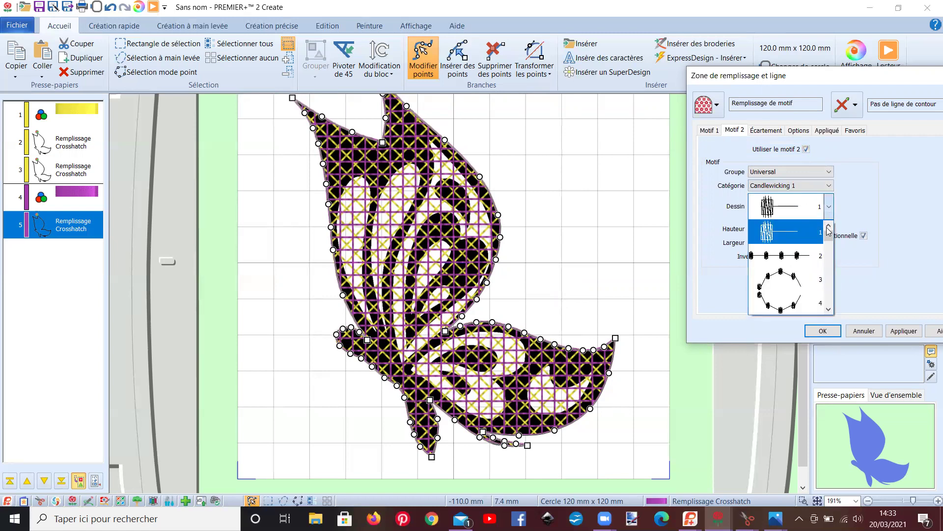
click(792, 284)
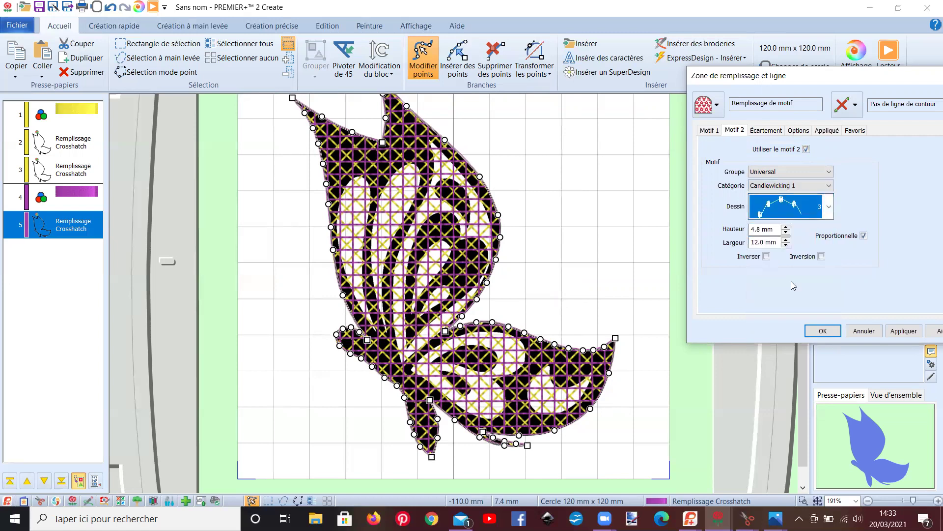
click(896, 336)
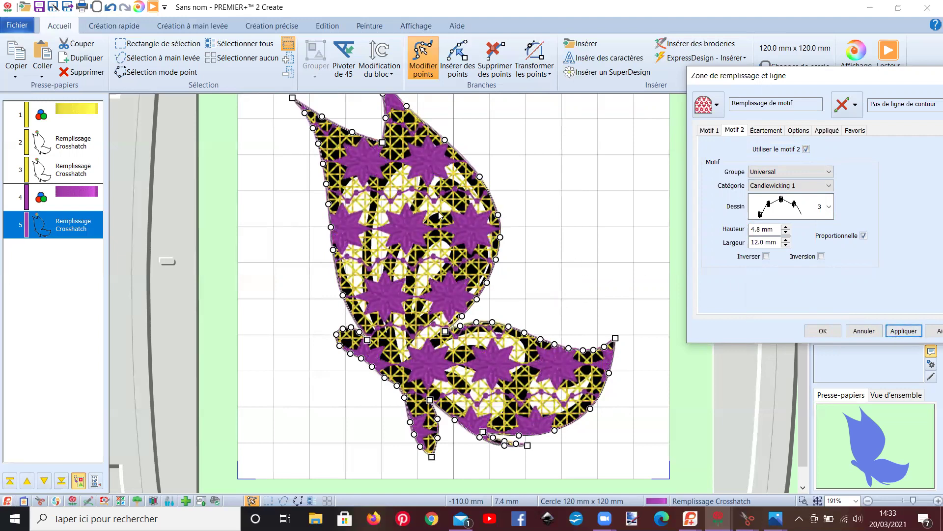
Step: Enlarge Motif 2 proportionally to 6.4 mm high and 16.0 mm wide, and apply it
click(786, 228)
click(786, 228)
click(786, 228)
click(787, 227)
click(787, 227)
click(786, 227)
click(890, 330)
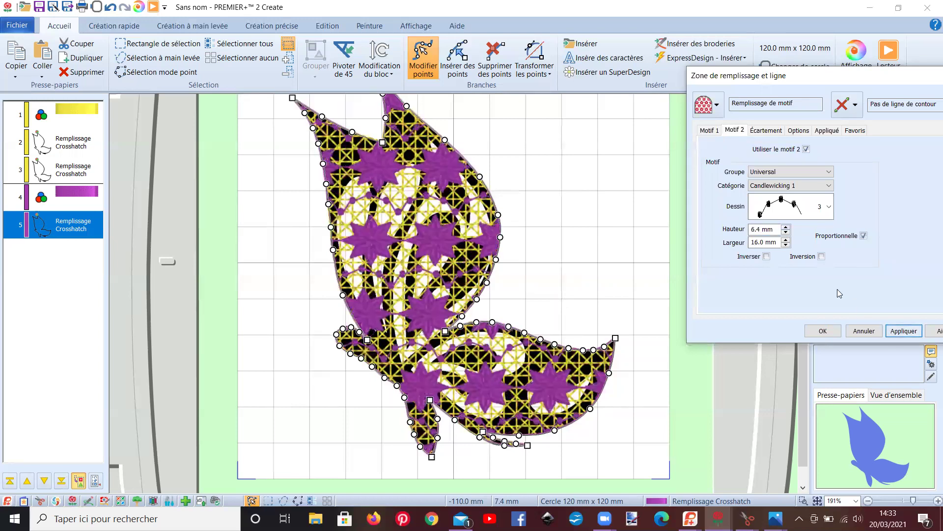
Step: Enlarge Motif 2 proportionally to 7.2 mm high and 18.0 mm wide, and apply it
click(786, 228)
click(786, 227)
click(786, 227)
click(786, 227)
click(786, 227)
click(786, 228)
click(786, 227)
click(786, 227)
click(904, 331)
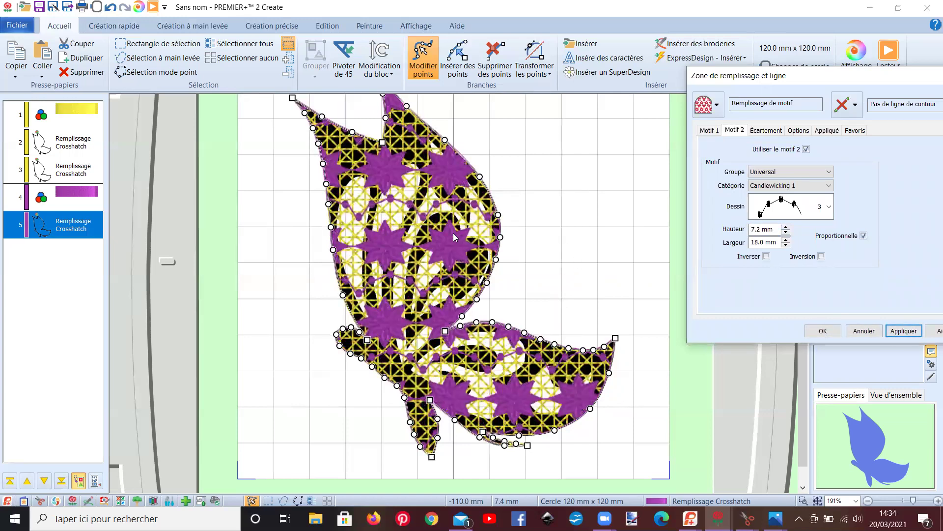
Step: Reduce Motif 1 proportionally to 8.2 mm high and 10.5 mm wide, and apply it
click(710, 131)
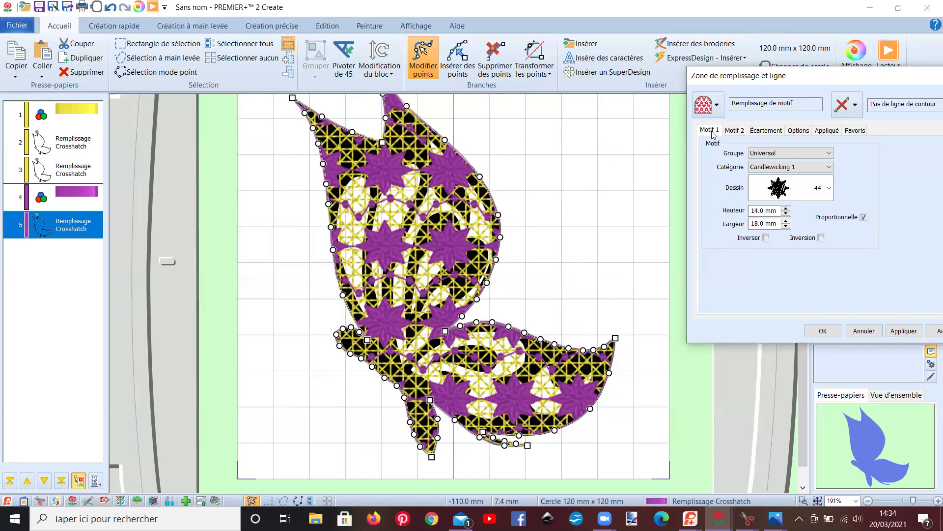
click(786, 214)
drag(787, 214, 787, 215)
click(786, 215)
click(893, 334)
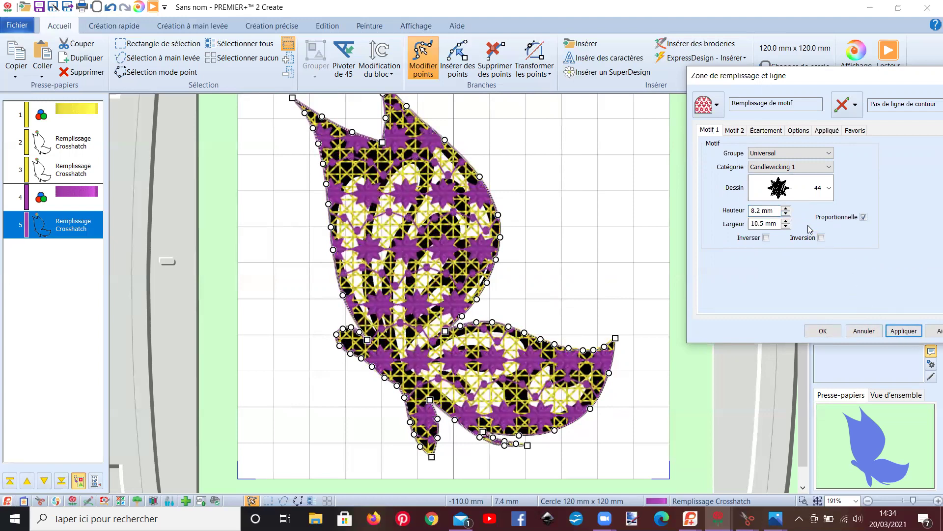
Step: Set the horizontal spacing (Espace) between motifs to -35 % and apply it
click(761, 133)
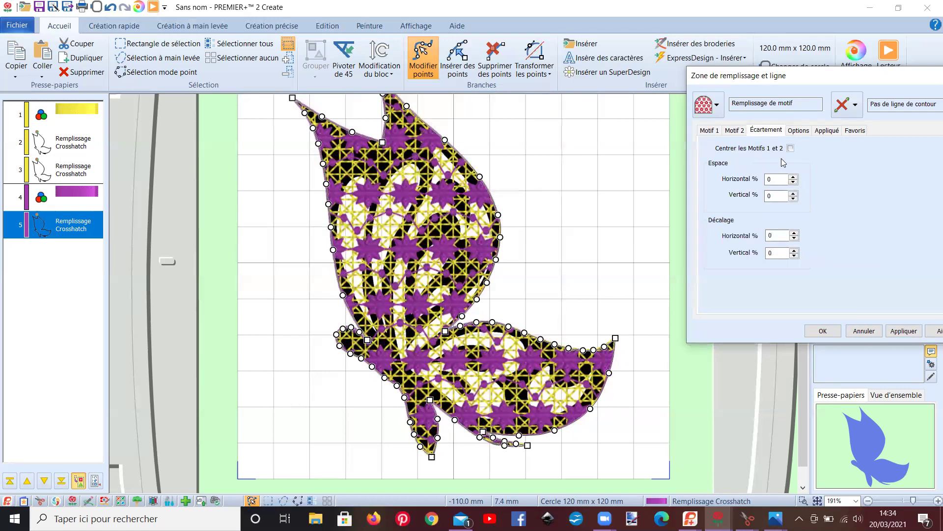
click(794, 182)
click(794, 182)
click(895, 332)
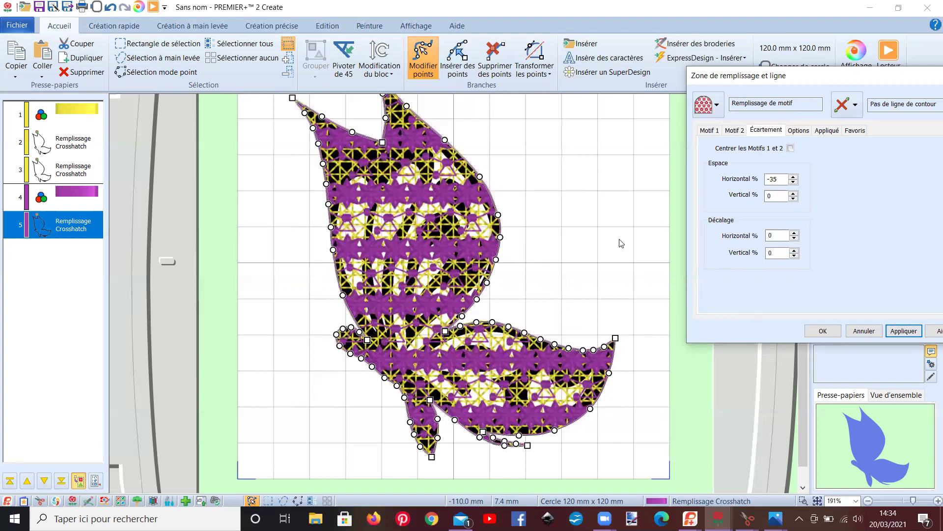
Step: Adjust the horizontal spacing (Espace) between motifs to -6 % and apply it
click(794, 177)
click(793, 178)
click(793, 178)
click(903, 332)
click(793, 178)
double_click(793, 178)
double_click(794, 178)
double_click(793, 178)
click(793, 178)
double_click(793, 178)
double_click(794, 178)
click(794, 178)
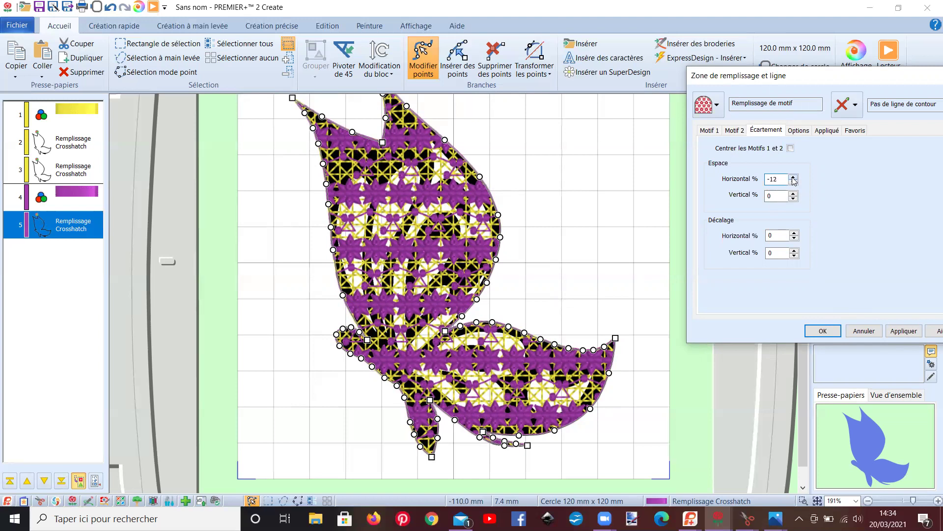
click(902, 330)
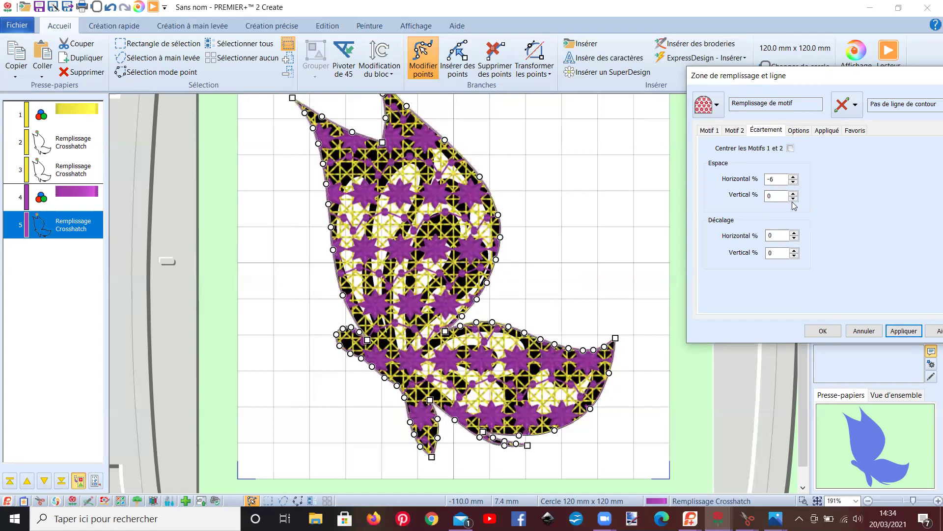
Step: Set the vertical spacing (Espace) between motifs to -7 % and apply it
click(778, 194)
text(-7)
click(894, 332)
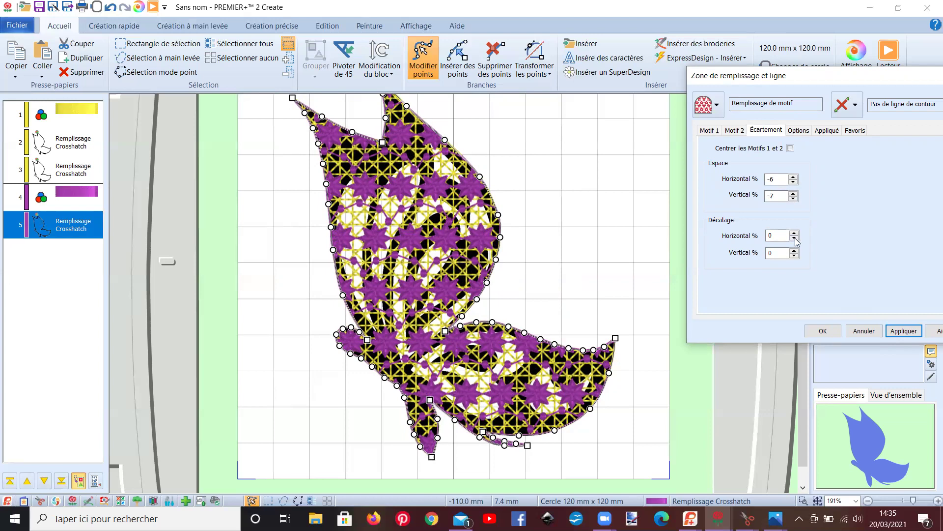
Step: Set the vertical offset (Décalage) of the motifs to -15 % and apply it
click(794, 256)
click(794, 255)
click(794, 255)
click(794, 255)
click(794, 255)
click(794, 255)
click(793, 255)
click(794, 255)
click(896, 333)
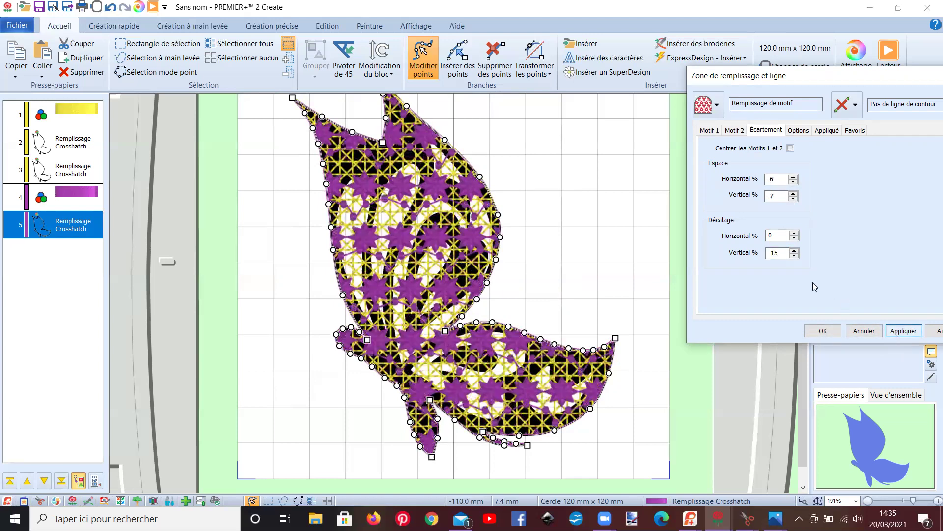
Step: Set the motif offset (Décalage) to -6 % horizontally and -18 % vertically, and apply it
click(794, 256)
click(794, 255)
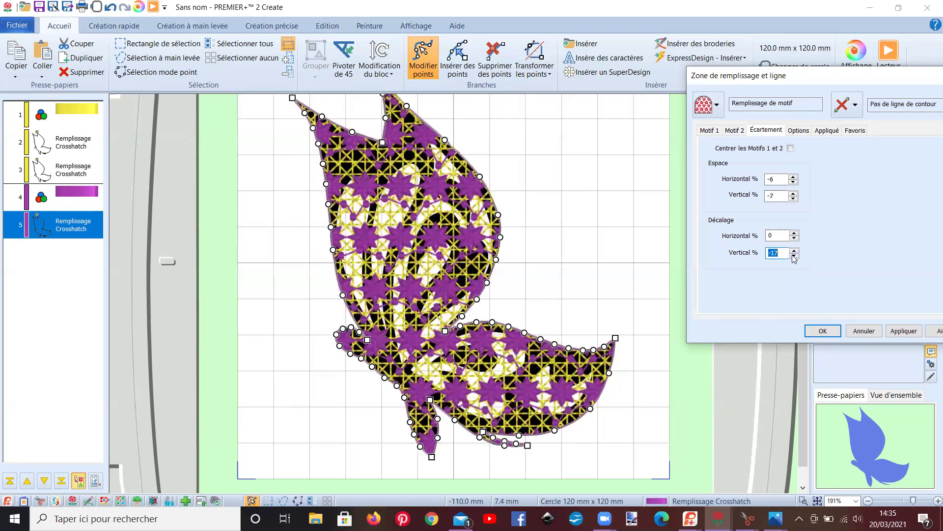
click(794, 251)
click(794, 240)
click(794, 240)
click(893, 331)
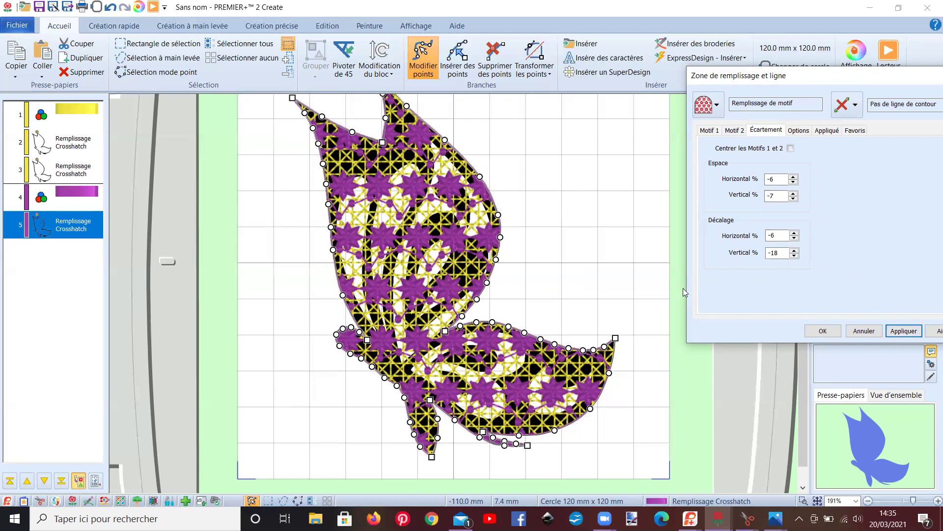
Step: Set the vertical spacing (Espace) to -11 % and centre Motifs 1 and 2, applying the changes
click(793, 199)
click(892, 329)
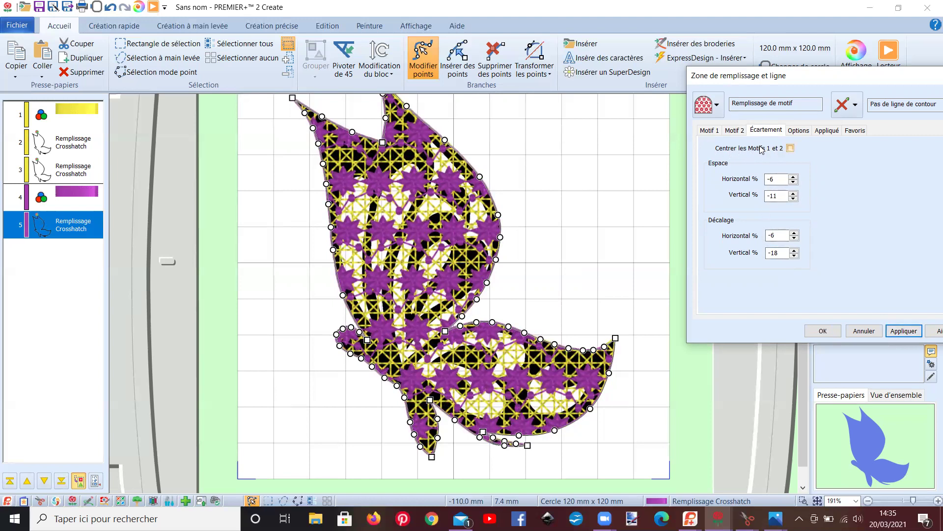
click(790, 148)
click(897, 331)
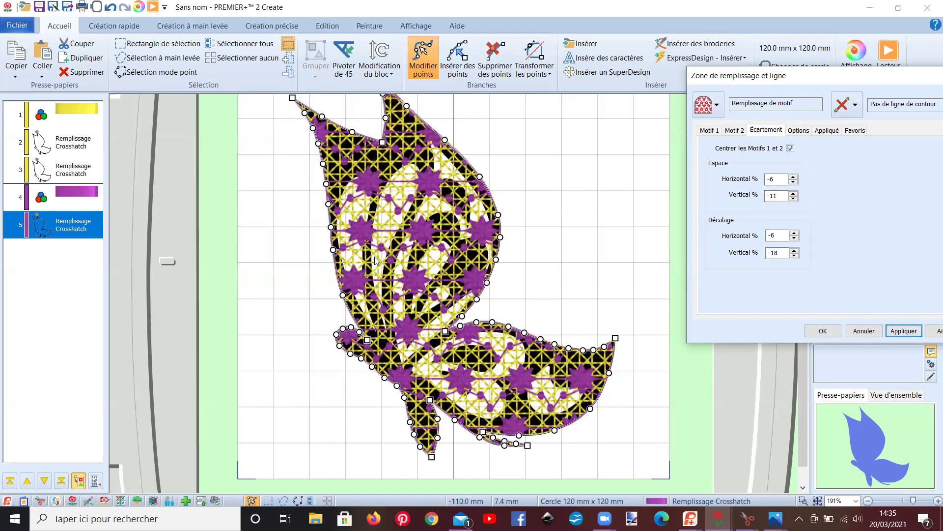
Step: Set the motif fill's angle to 30 degrees and apply it
click(797, 132)
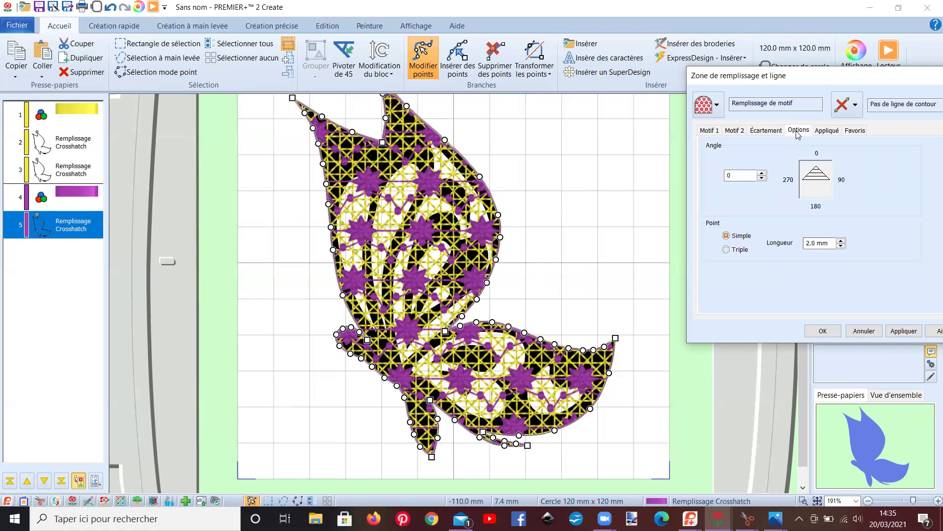
click(761, 173)
text(0)
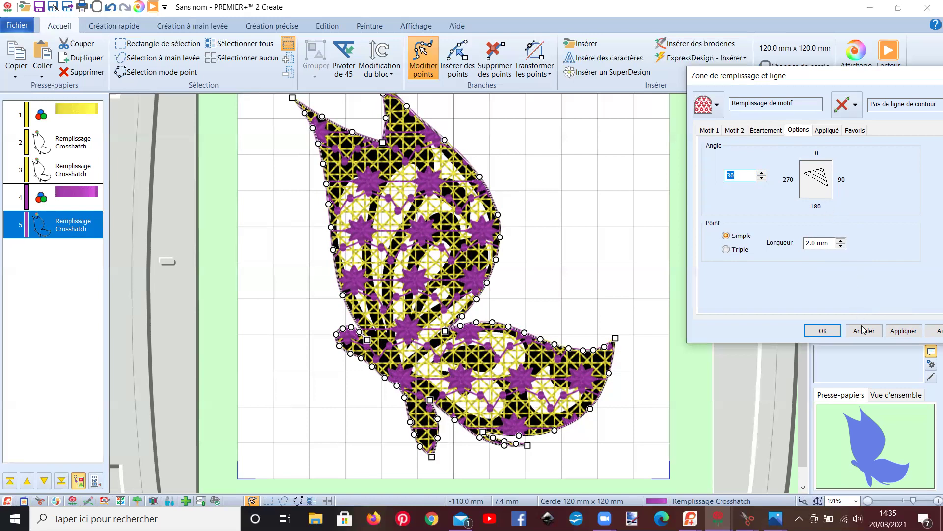
click(903, 332)
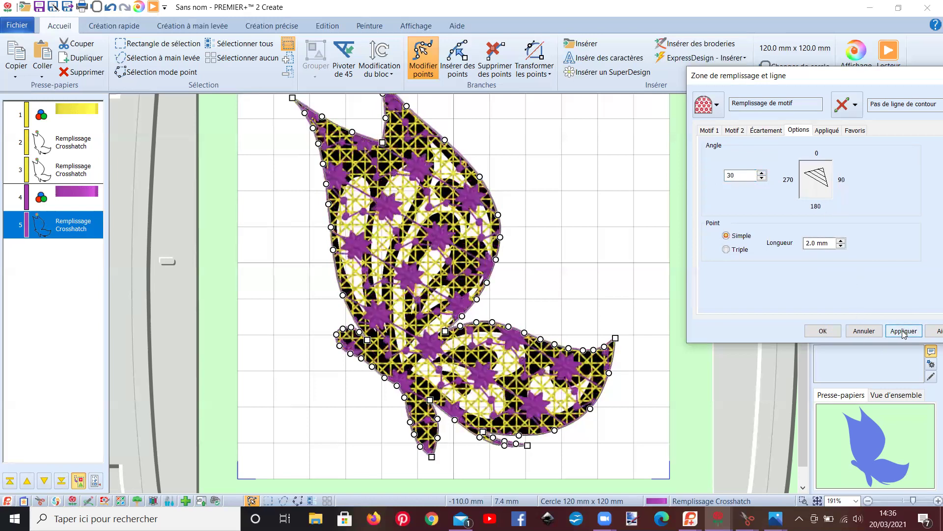
Step: Set the motif fill's angle to 25 degrees, apply it and accept the fill properties
click(762, 179)
click(762, 179)
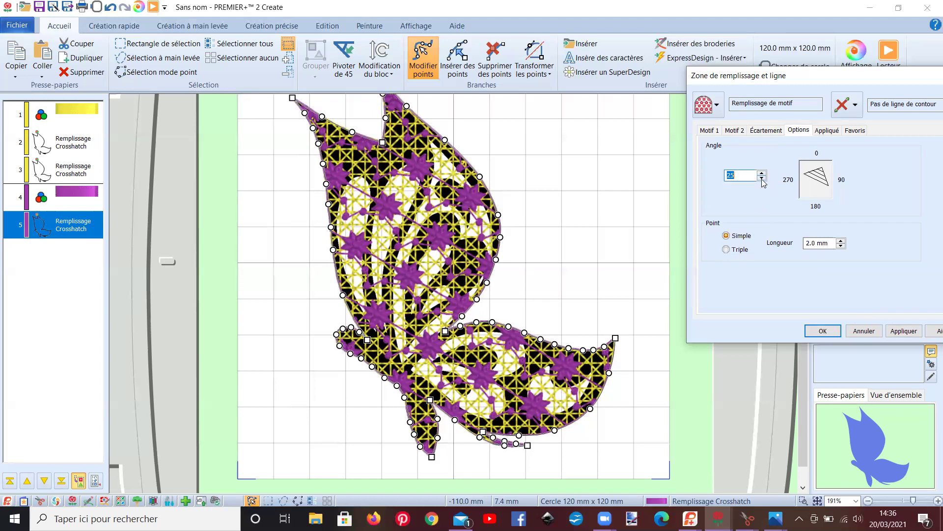
click(891, 335)
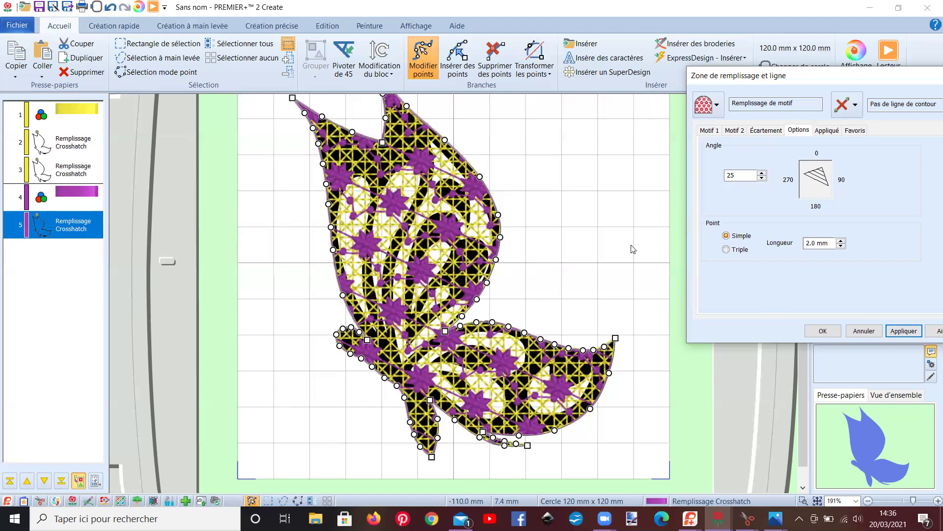
click(823, 330)
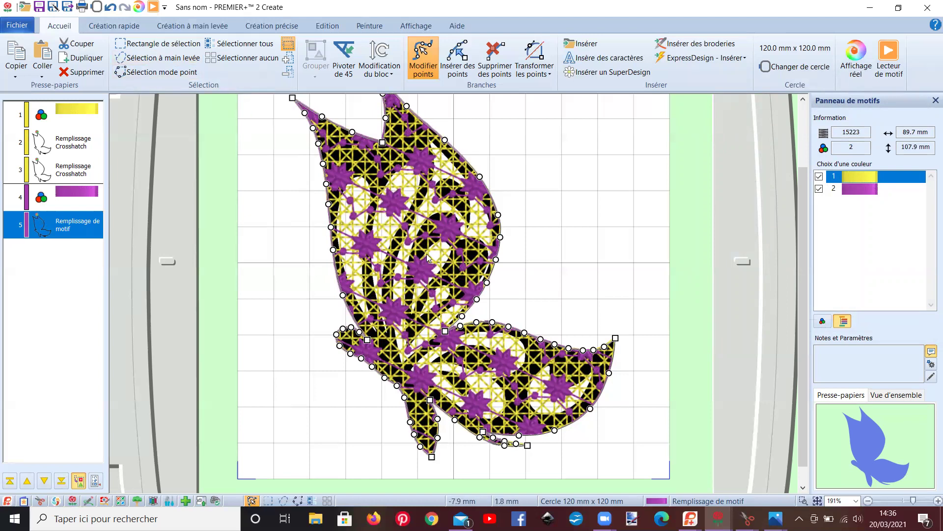
Step: View the design in object display mode (Objet), and return to the 3D display
click(416, 26)
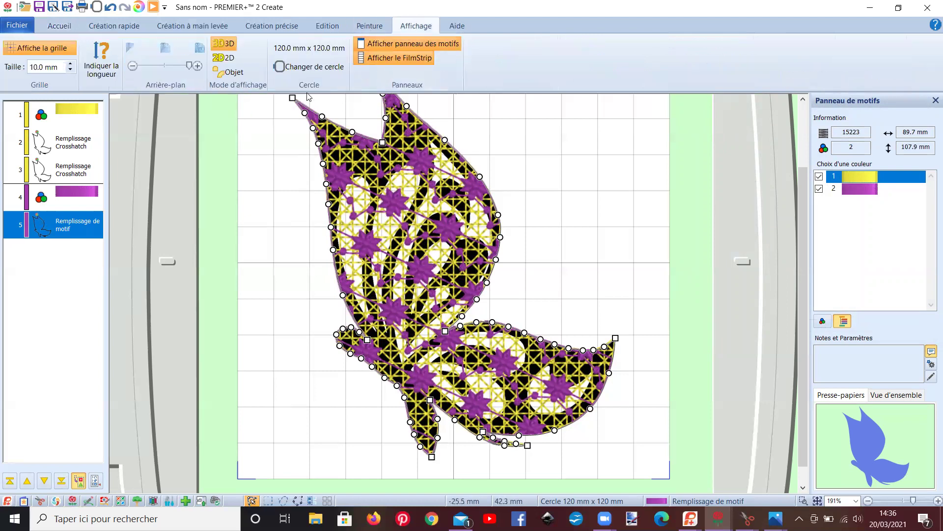
click(229, 72)
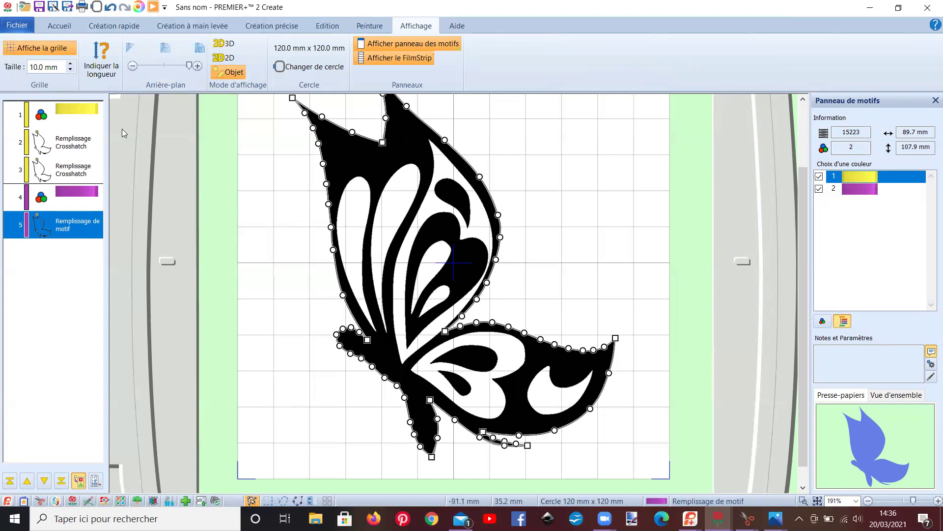
click(219, 47)
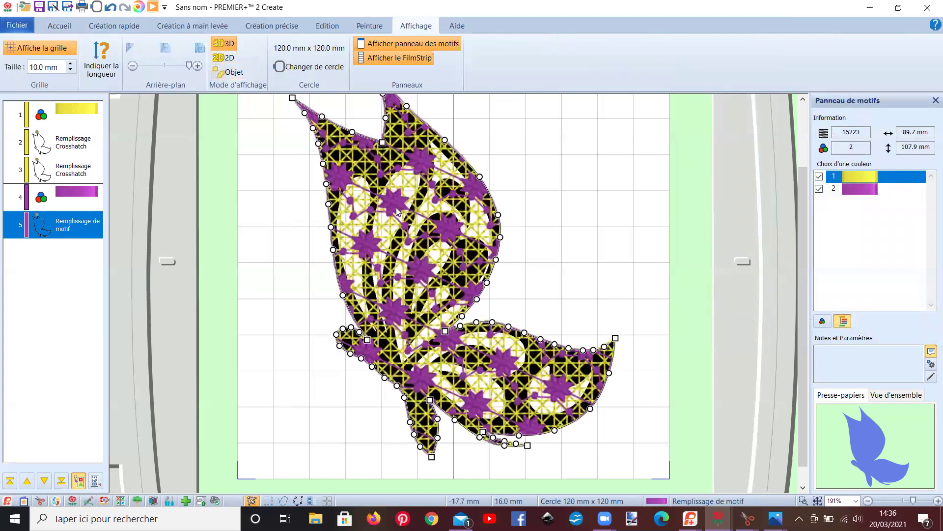
Step: Insert a colour change to brown thread 2479 Almond (Robison-Anton Rayon 40) after the purple motif fill
right_click(85, 228)
click(121, 359)
click(377, 230)
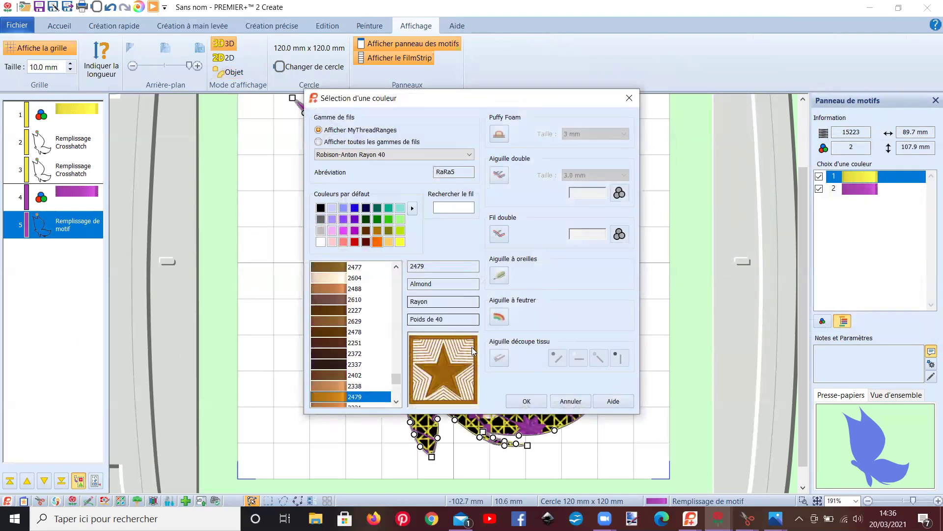
click(523, 401)
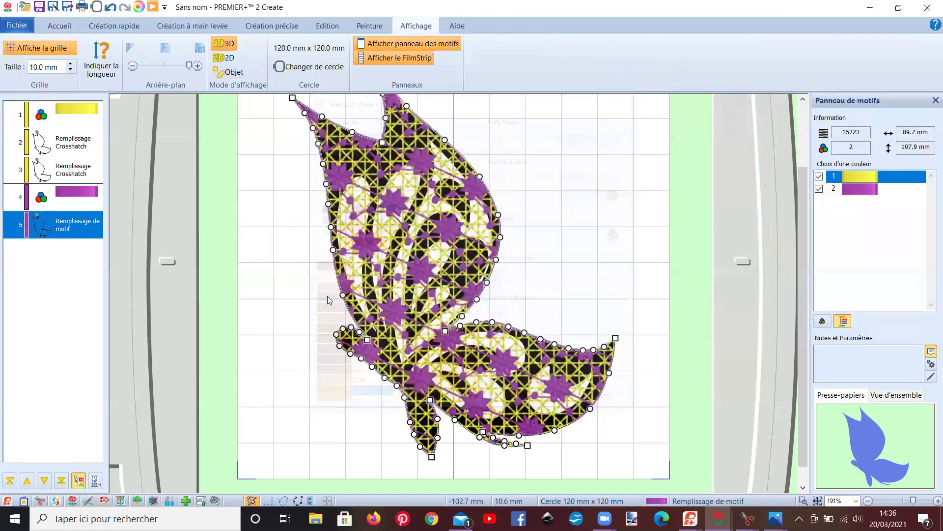
Step: Try a QuickStitch fill with holes (QuickStitch + Zone isolée) on the upper wing's heart-shaped area, and undo it
click(100, 28)
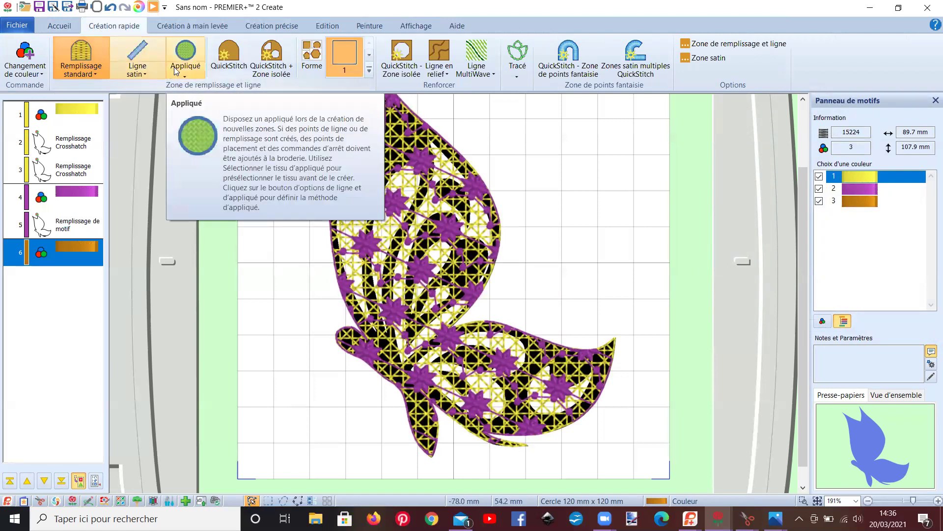
click(278, 63)
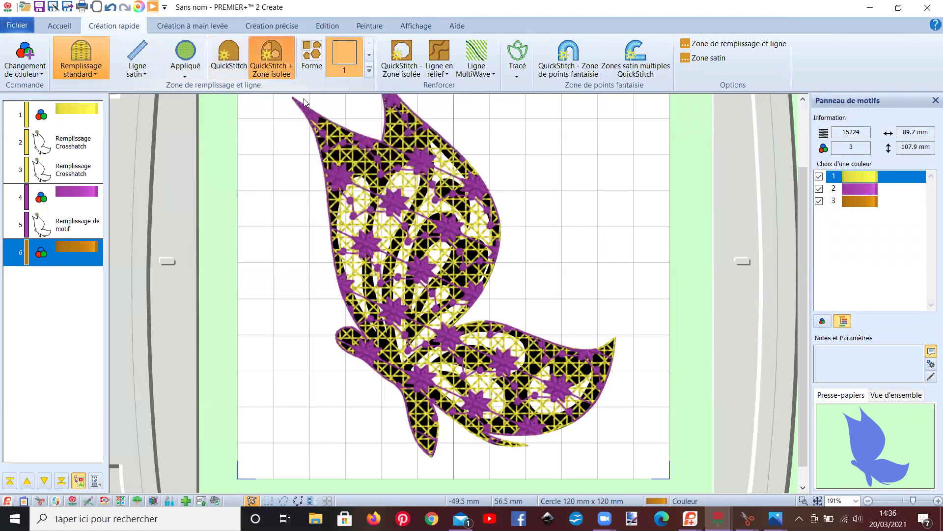
click(469, 255)
click(448, 300)
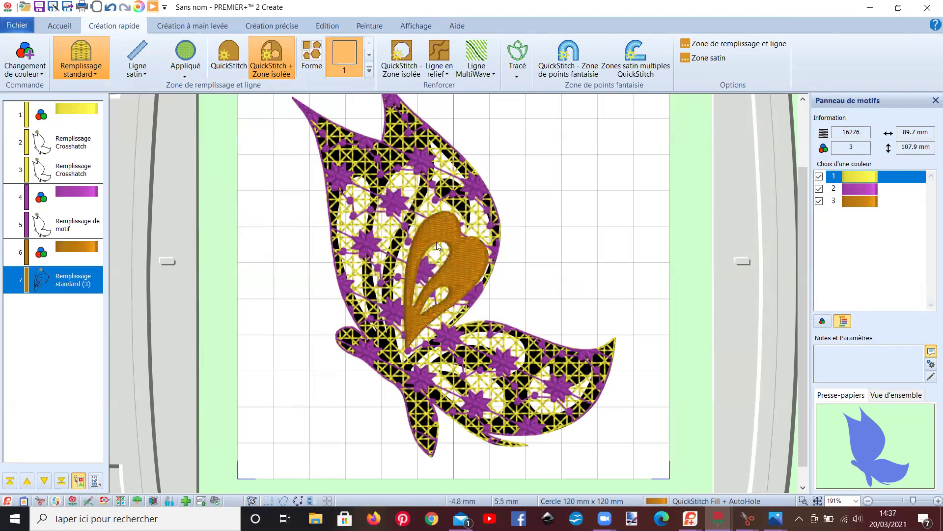
click(113, 11)
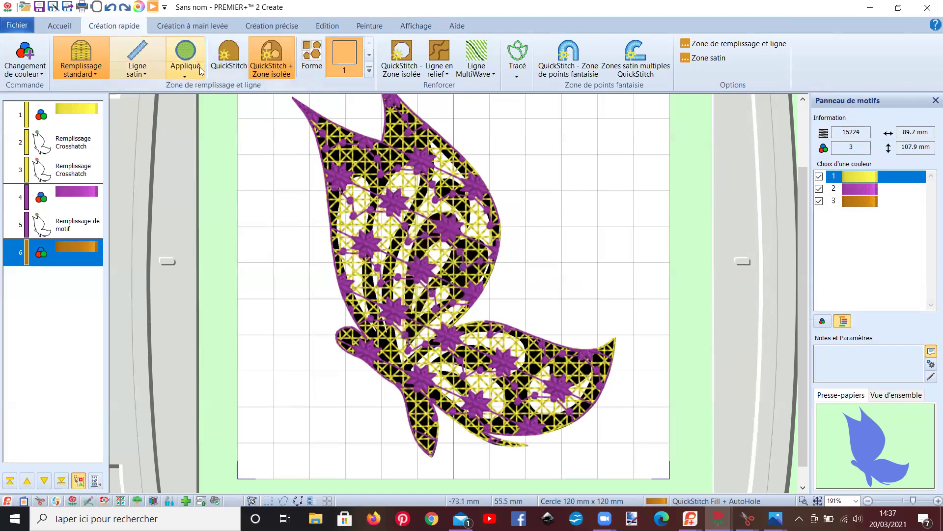
Step: Create QuickStitch standard fills without holes on the upper wing's heart and the lower wing's teardrop, with colour tolerance 10 and low point count (Bas)
click(234, 66)
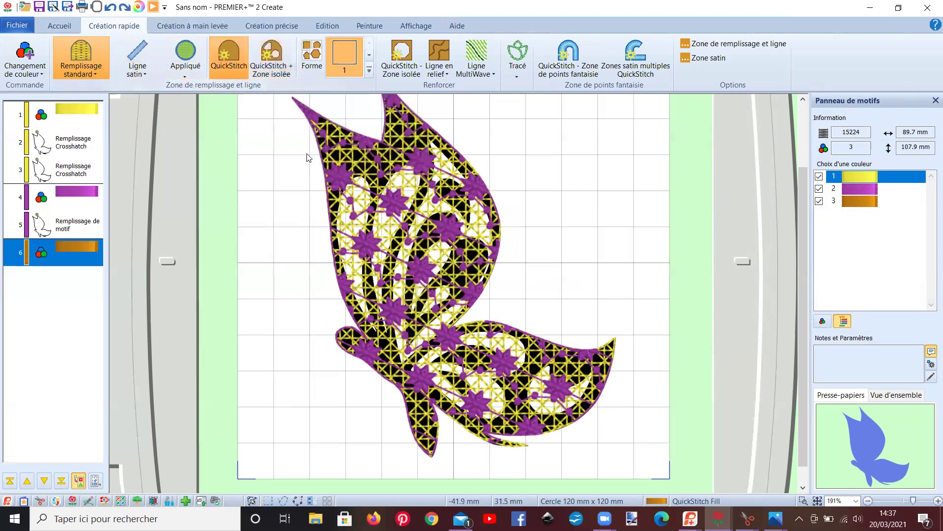
click(460, 251)
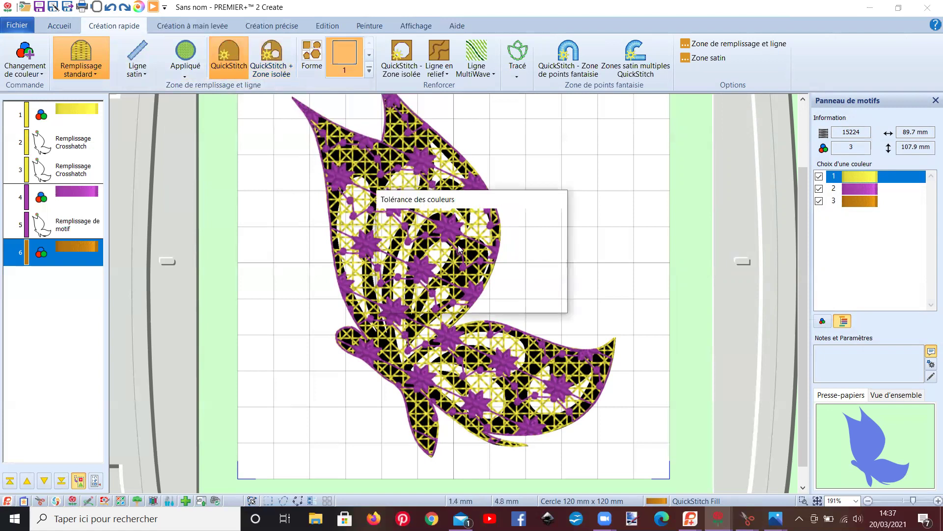
click(470, 363)
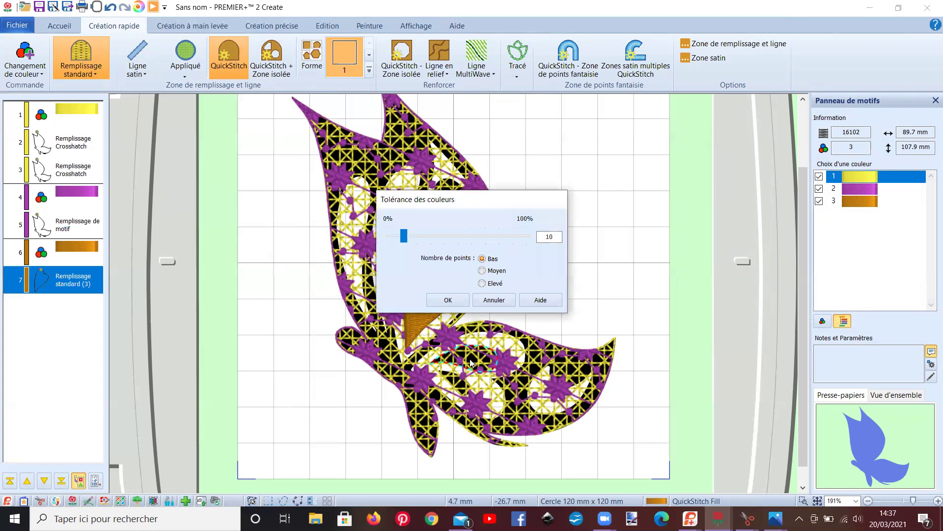
key(Return)
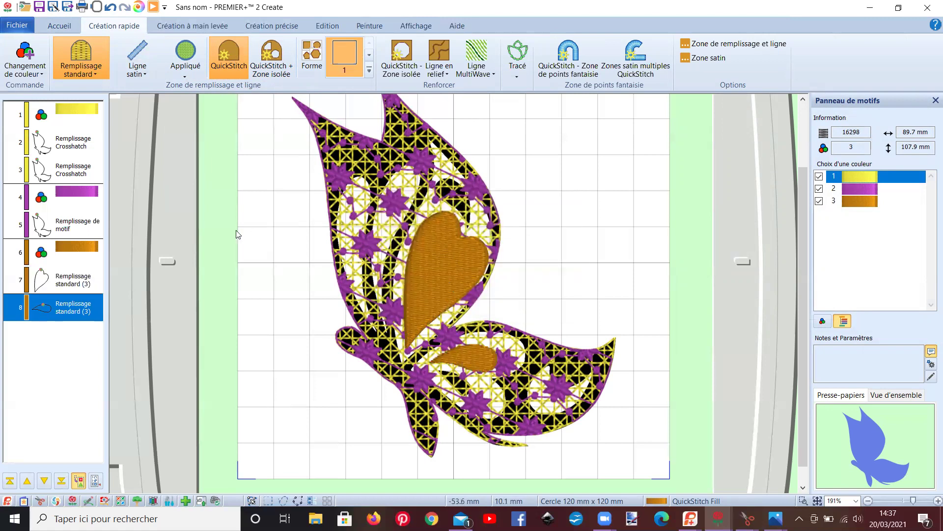
Step: Shrink the brown heart fill slightly, then rotate and reposition it to fit within the upper wing
click(74, 286)
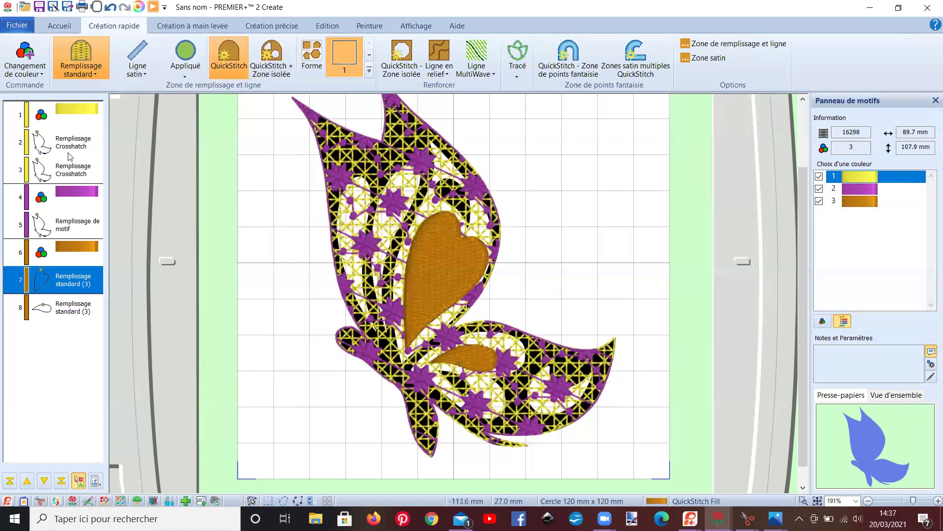
click(68, 28)
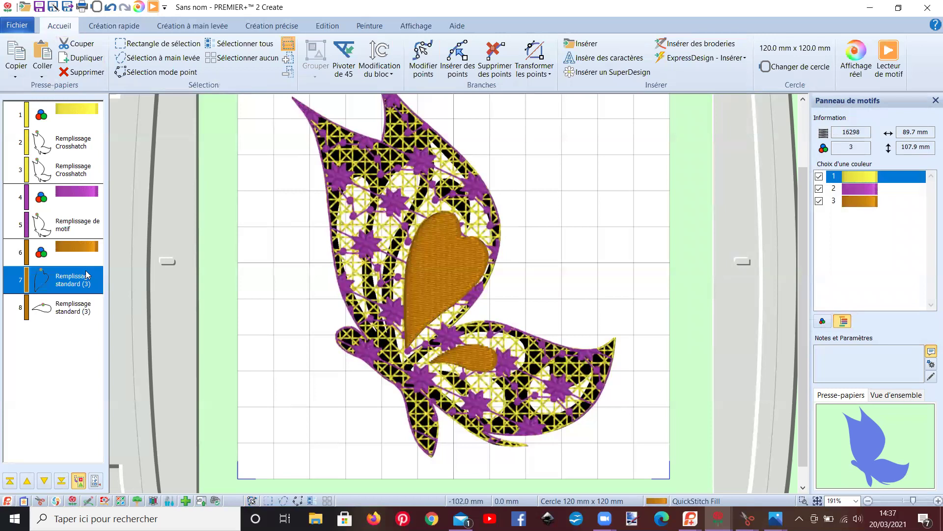
click(160, 45)
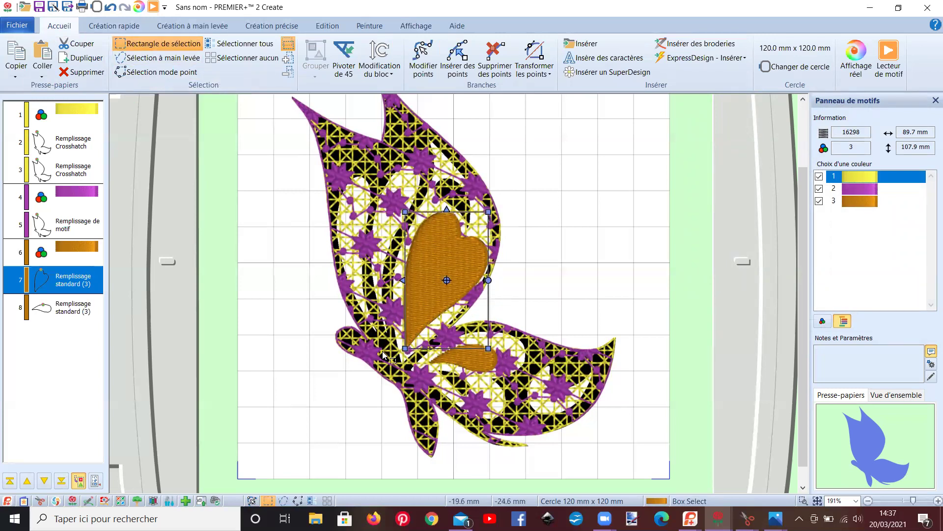
drag(406, 346, 412, 338)
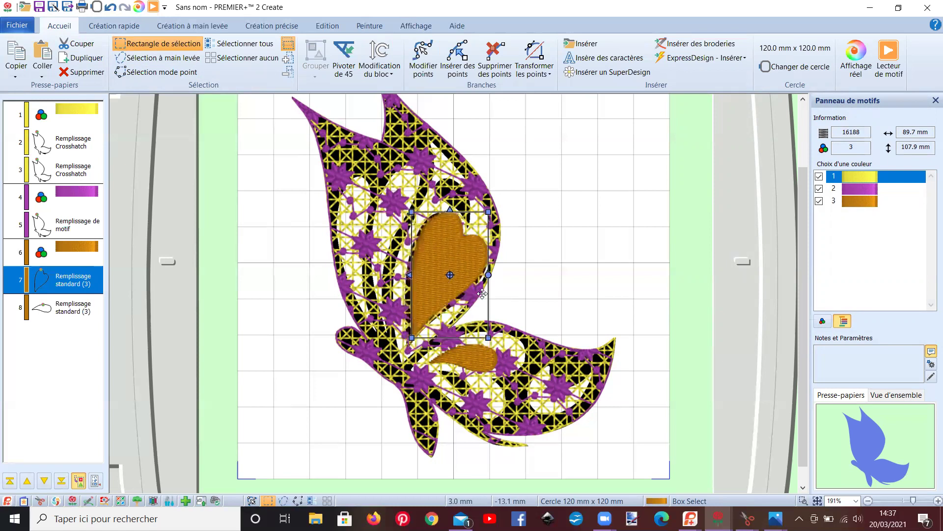
drag(488, 279, 485, 285)
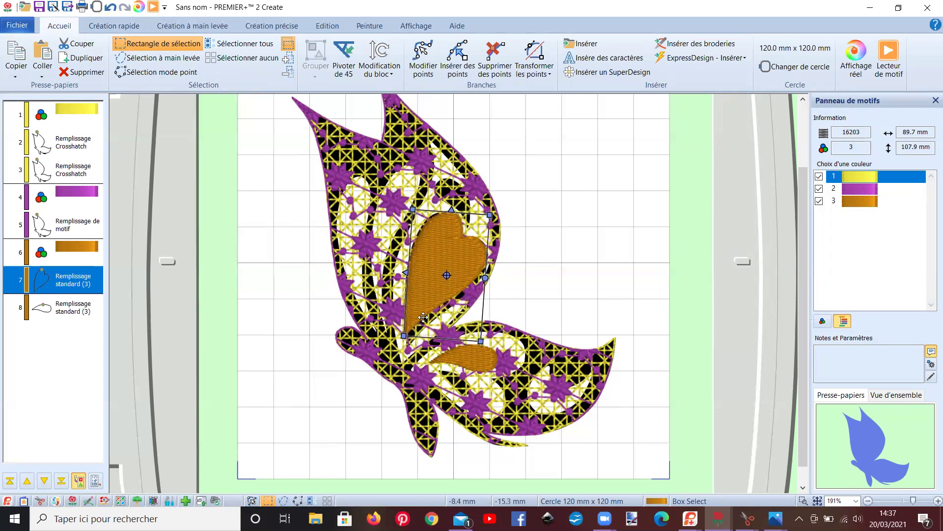
drag(424, 318, 427, 316)
drag(489, 278, 475, 278)
mouse_move(430, 325)
mouse_down()
mouse_move(437, 302)
mouse_move(432, 309)
mouse_up()
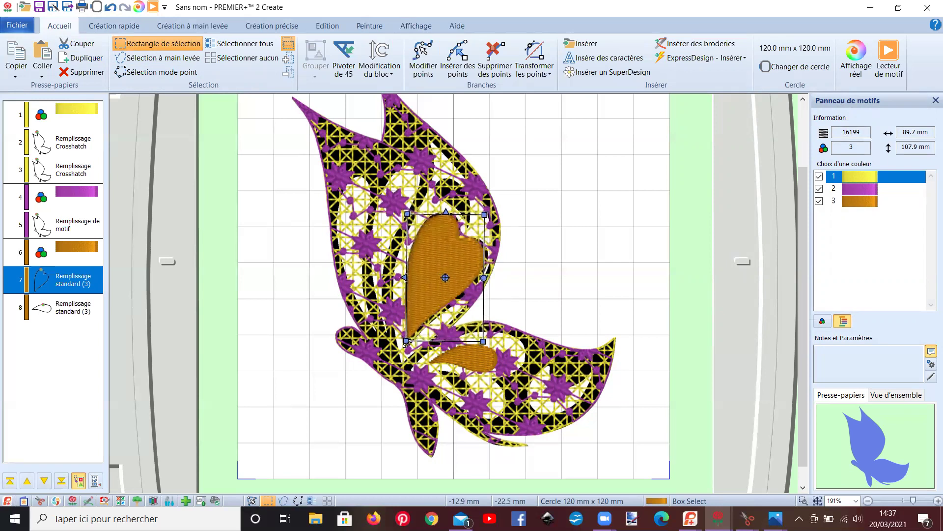
Step: Nudge the brown teardrop fill slightly left and down, rotate it slightly, and deselect it
click(457, 362)
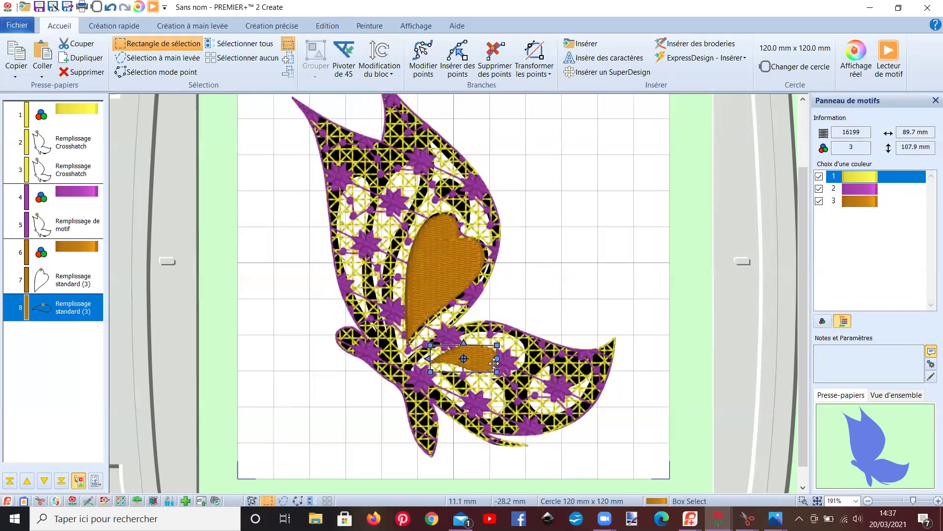
key(Left)
key(Left)
key(Down)
key(Down)
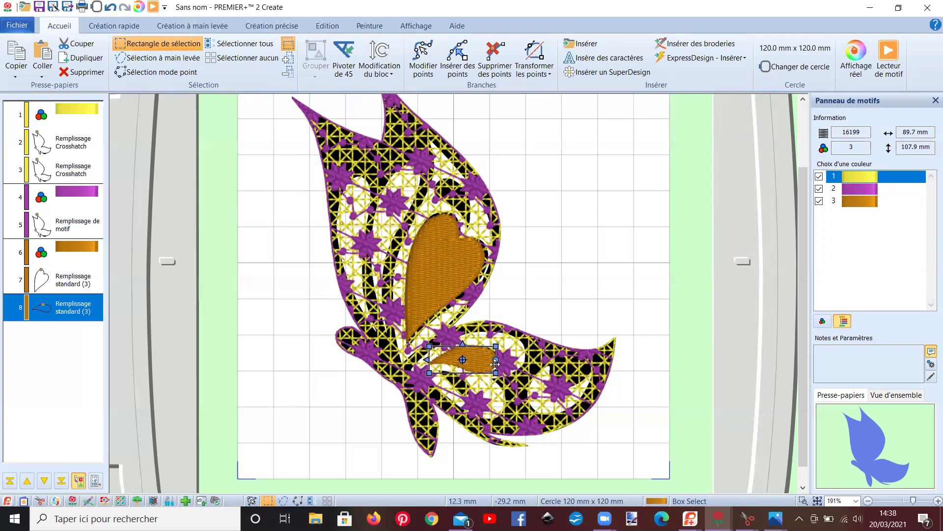
drag(495, 361, 496, 355)
click(295, 271)
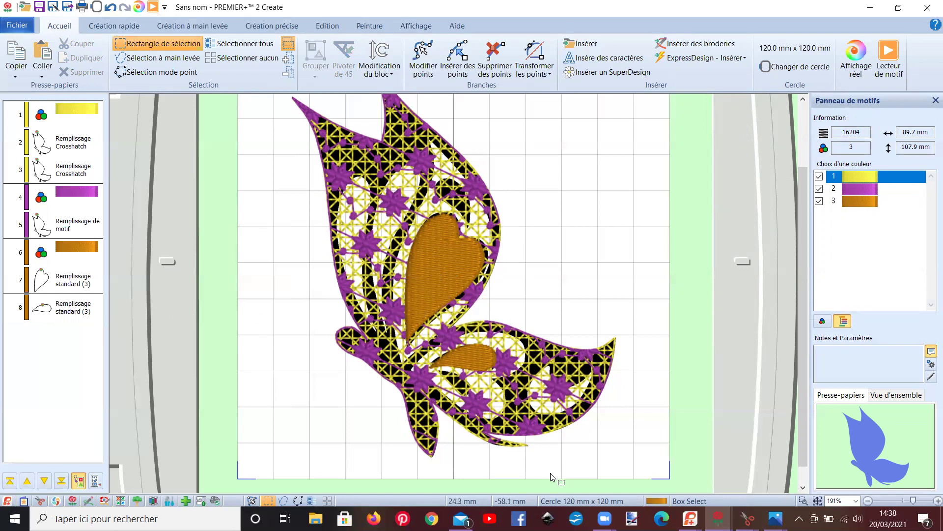
Step: Look at the sample FSL butterflies in the design player of the other PREMIER+ 2 window, and return to the butterfly design in Create
mouse_move(689, 518)
click(565, 462)
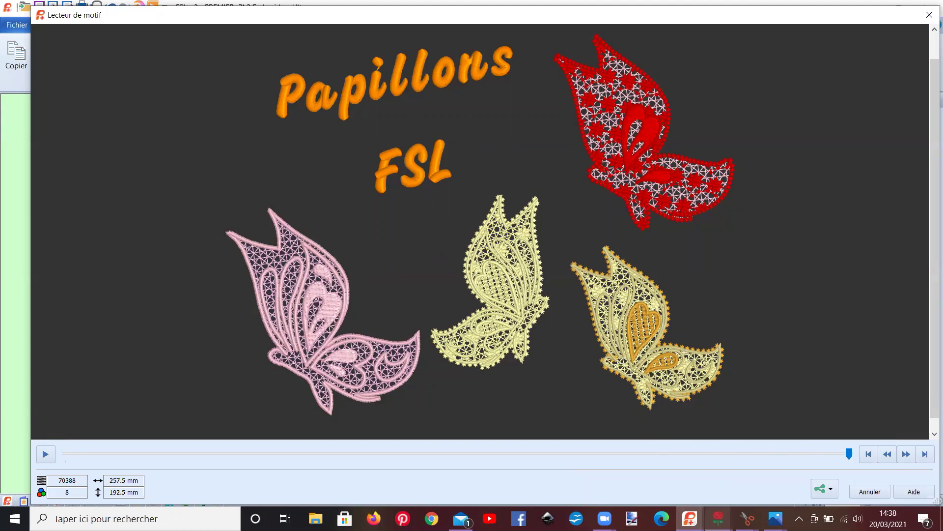
mouse_move(718, 518)
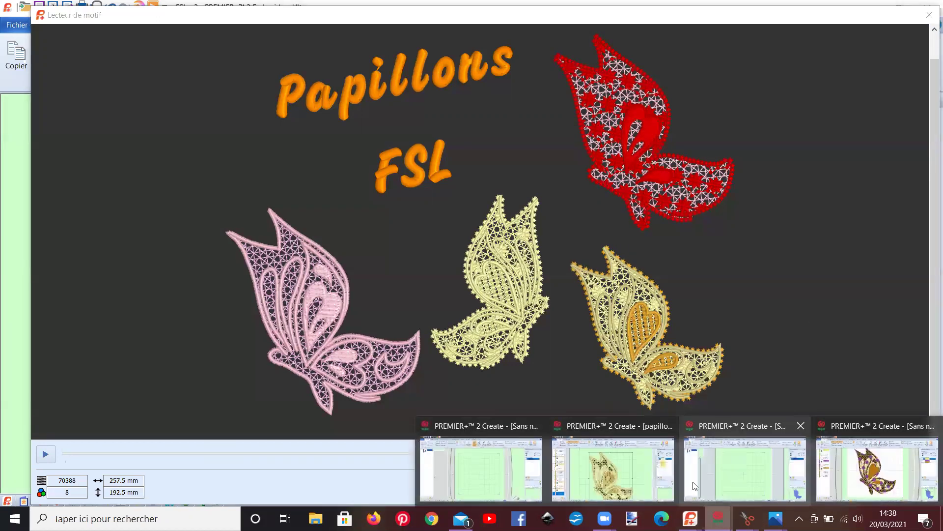
click(836, 464)
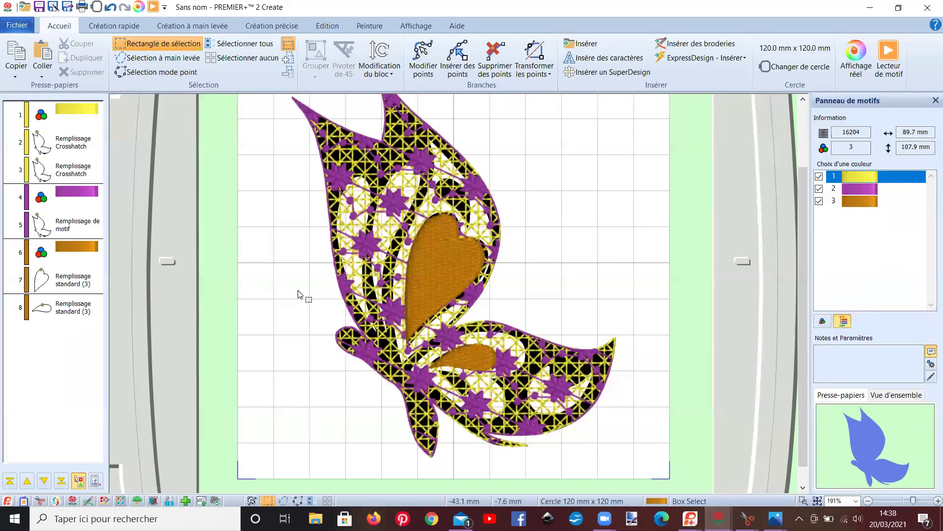
Step: Select both brown fills, examine the outline types offered in their properties, and leave without changes
click(86, 315)
shift+click(79, 285)
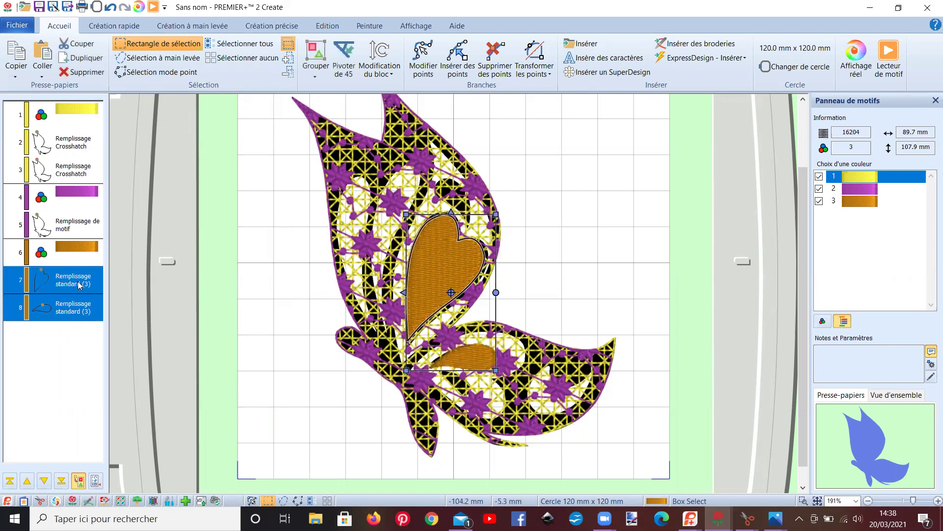
right_click(80, 285)
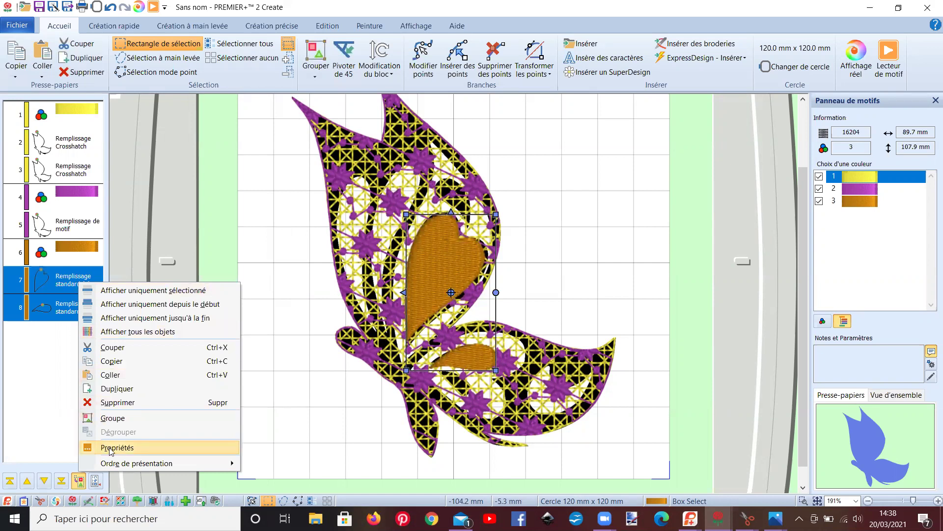
click(110, 448)
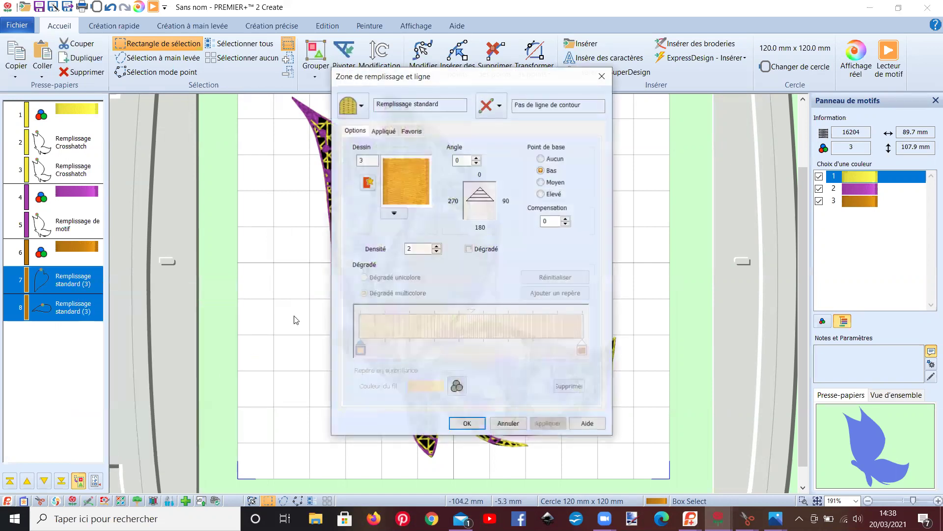
click(500, 108)
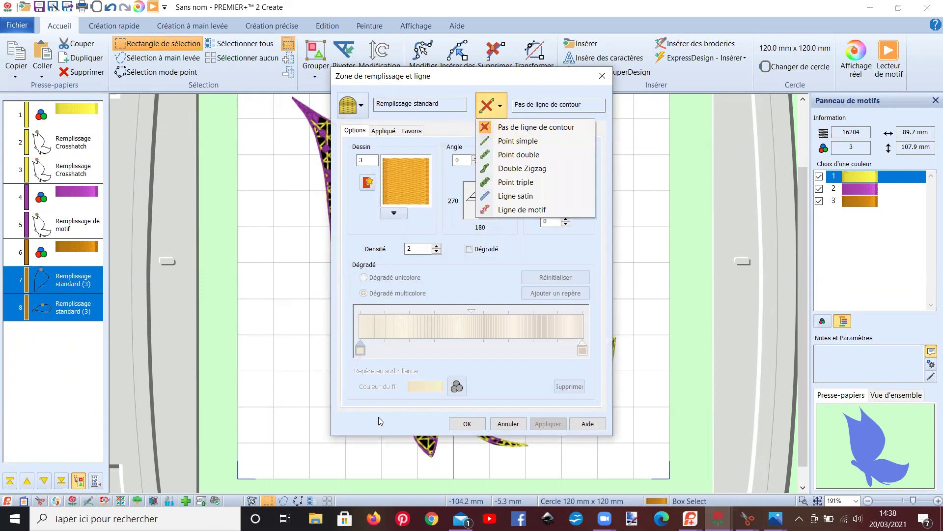
click(508, 423)
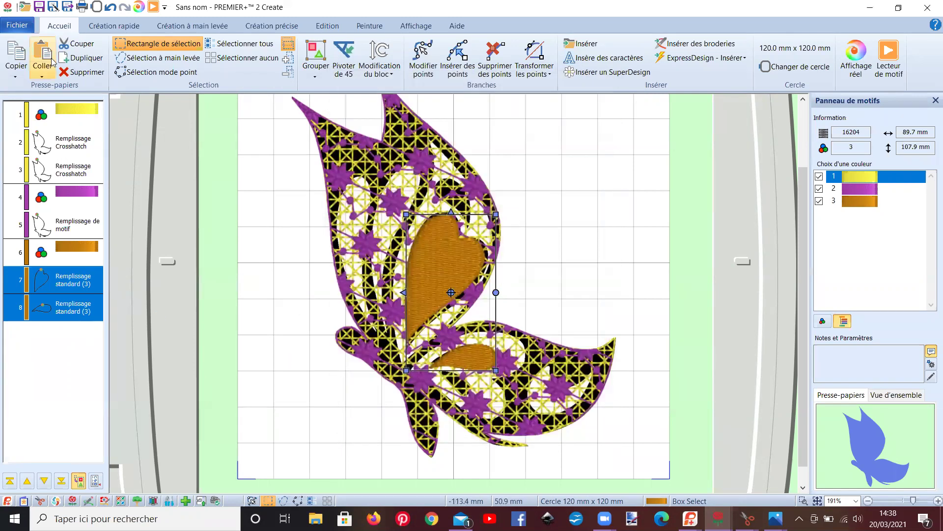
Step: Copy the selected brown heart and teardrop fills and paste the duplicates on top of the originals
click(18, 55)
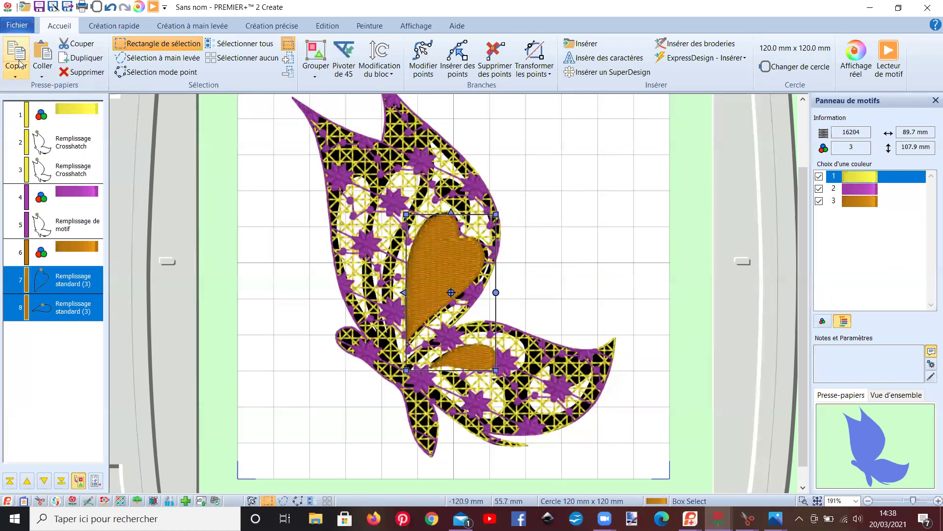
click(44, 68)
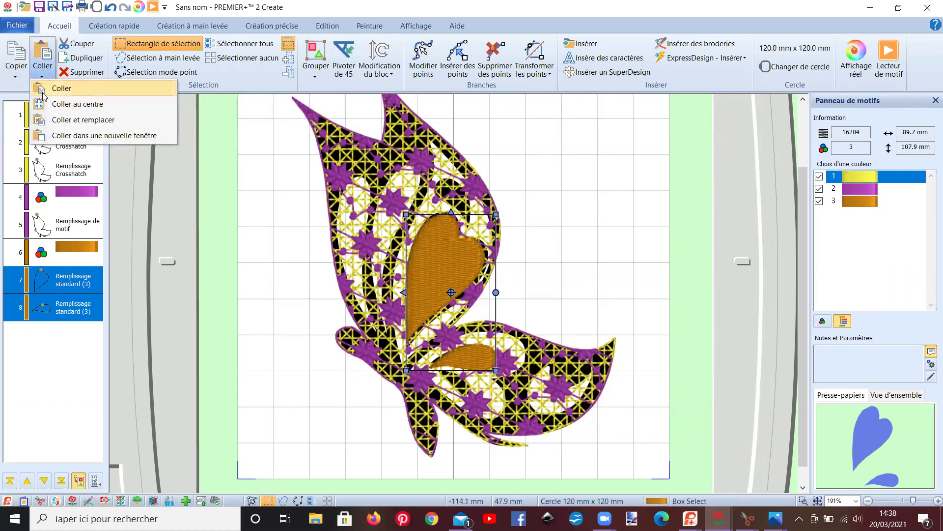
click(12, 58)
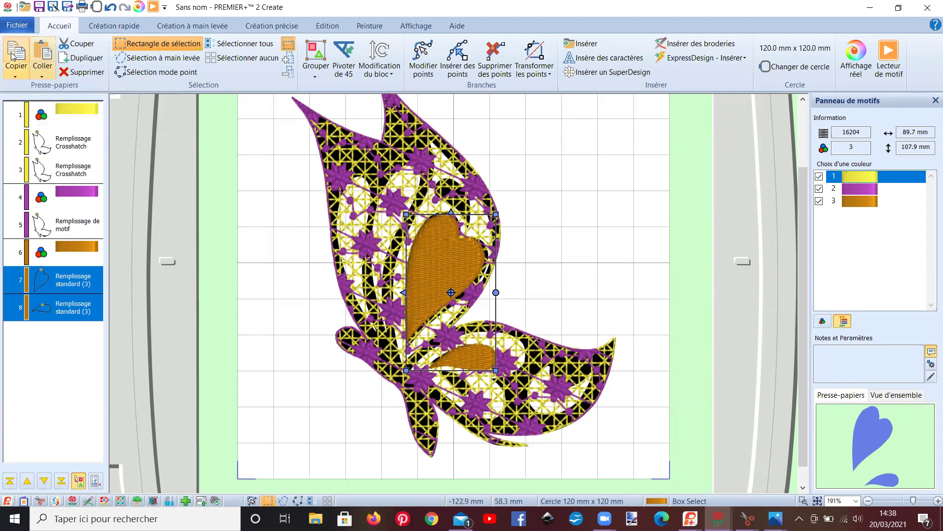
click(43, 50)
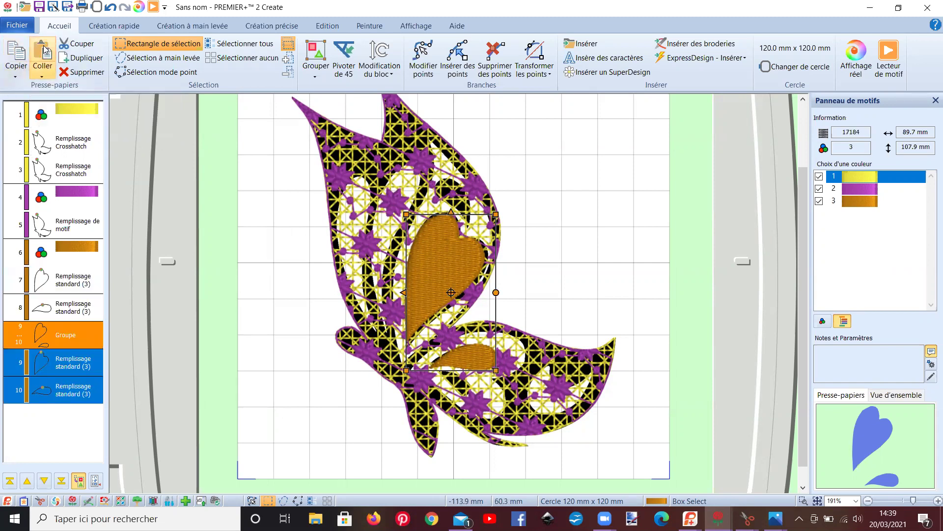
Step: Insert a colour change to orange thread 2328 Pumpkin (Robison-Anton Rayon 40) before the pasted group of fills
click(55, 312)
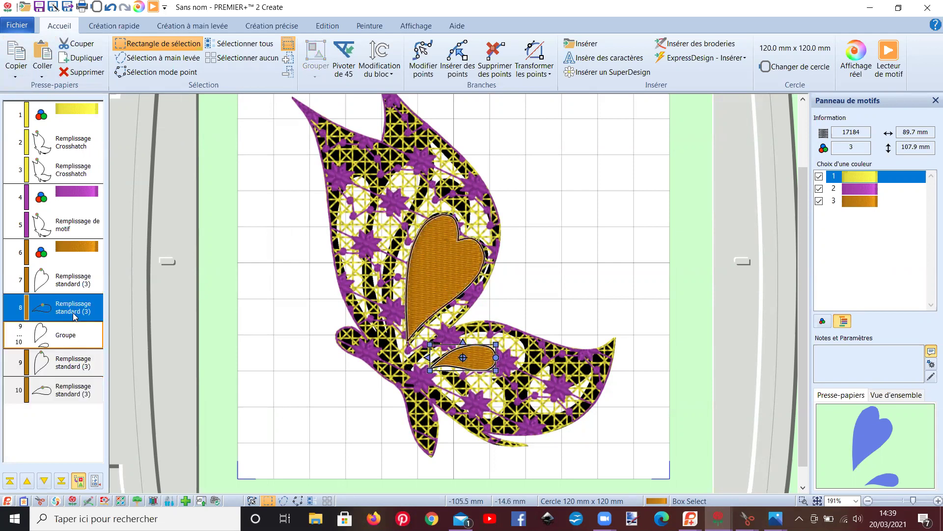
right_click(73, 315)
click(99, 187)
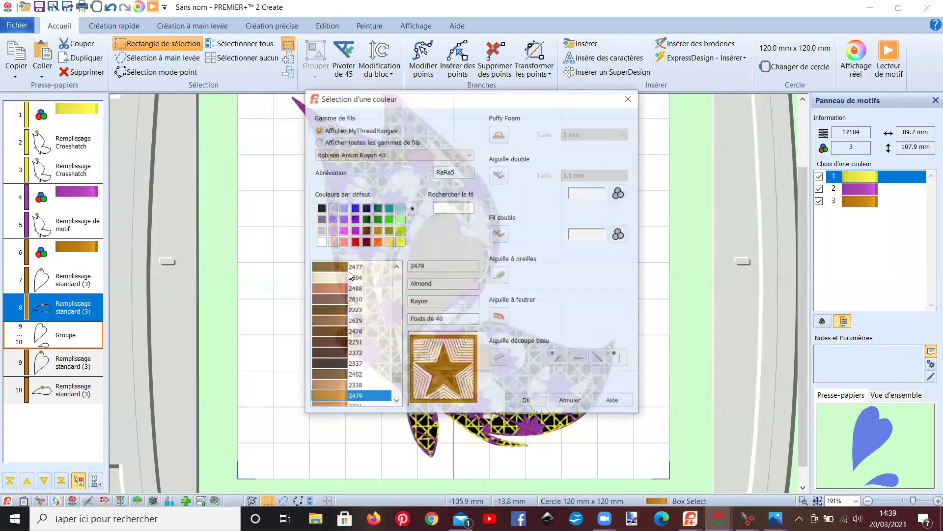
click(377, 240)
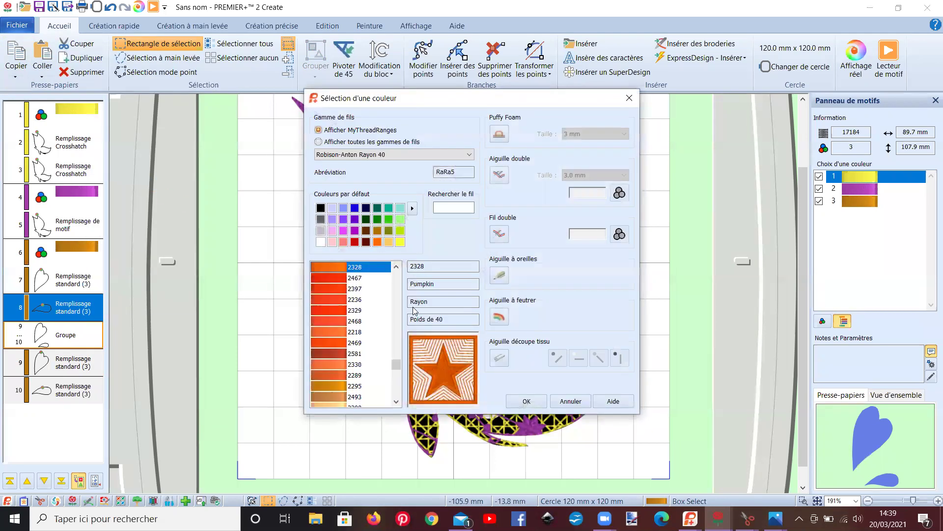
click(514, 402)
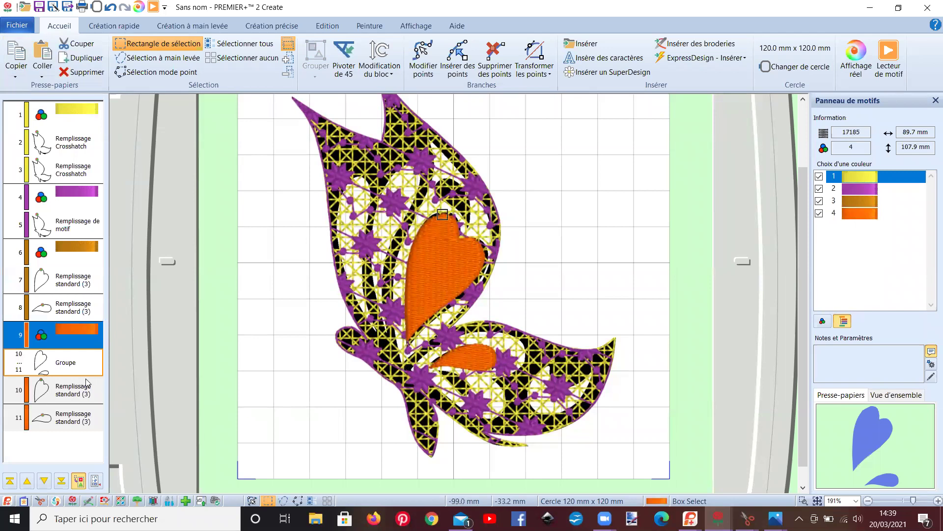
Step: Change the orange heart and teardrop copies to no fill with a 1.4 mm wide satin line outline, density 4
click(80, 393)
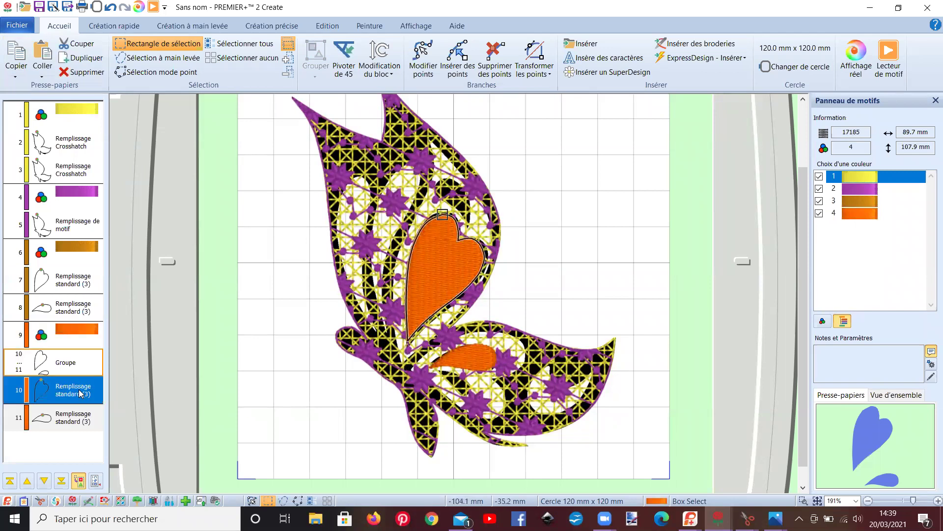
shift+click(77, 417)
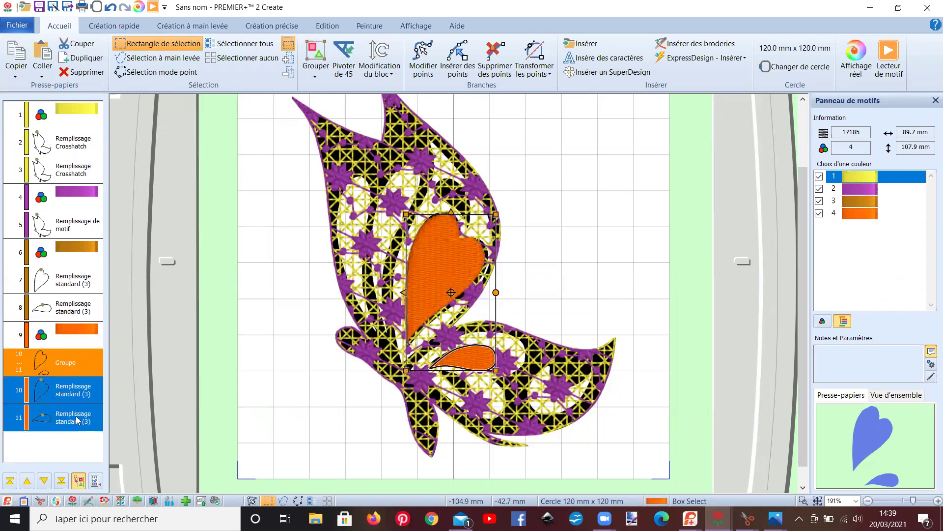
right_click(76, 418)
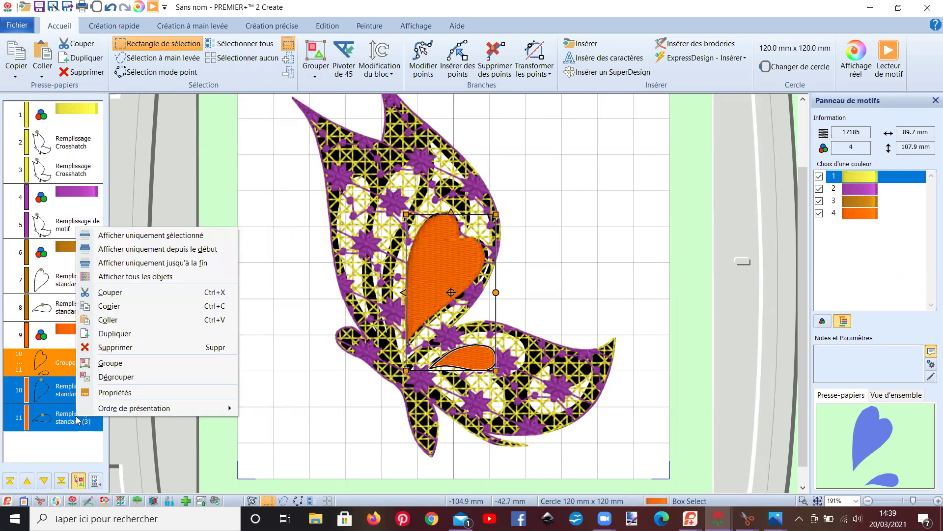
click(104, 393)
click(361, 105)
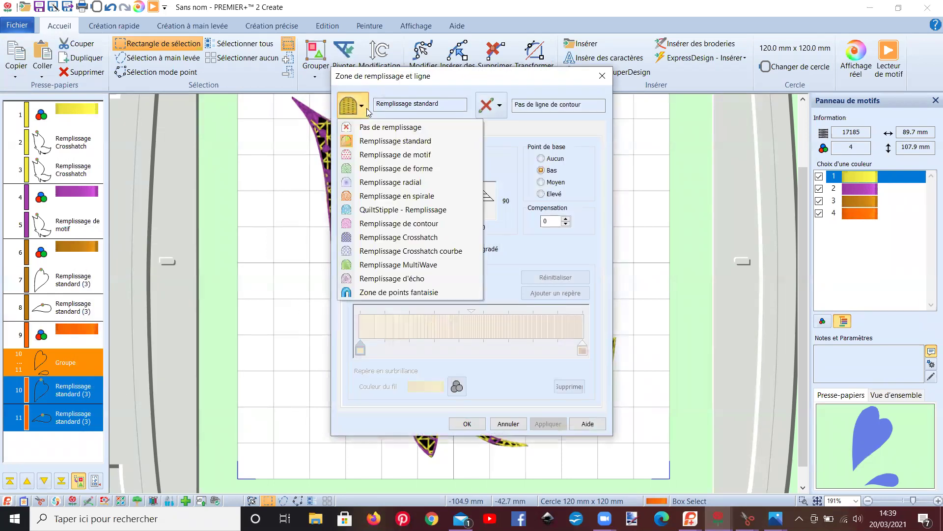
click(484, 117)
click(503, 112)
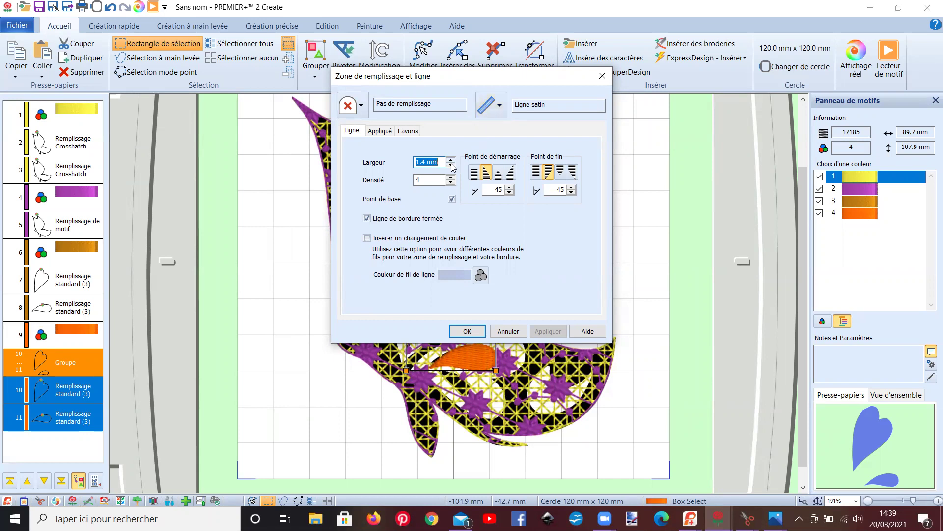
drag(383, 77, 640, 65)
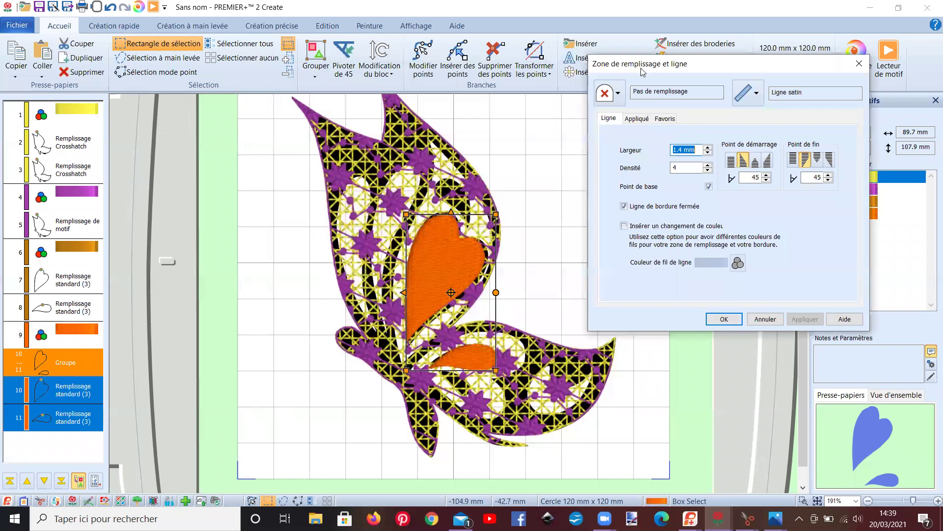
click(718, 321)
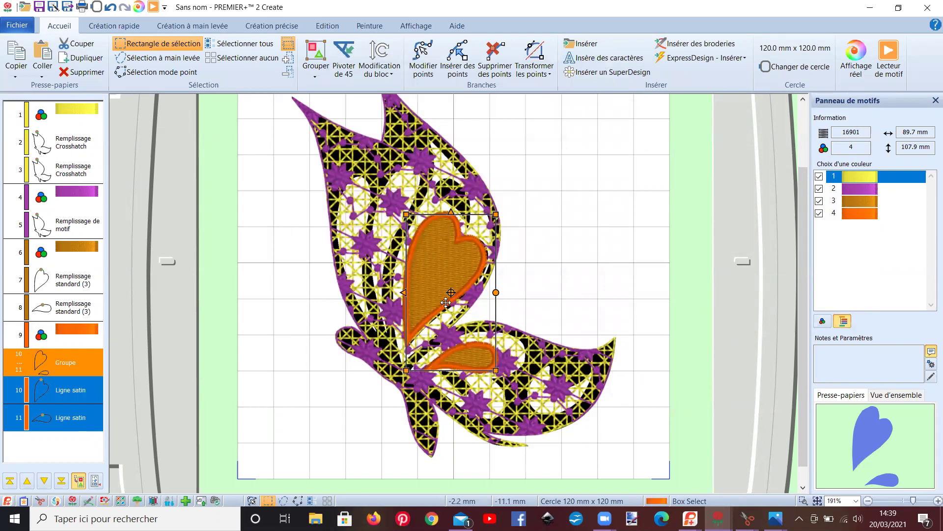
Step: Give both orange satin outlines square start and end points and reduce their width slightly
scroll(446, 301, up, 2)
scroll(446, 301, up, 1)
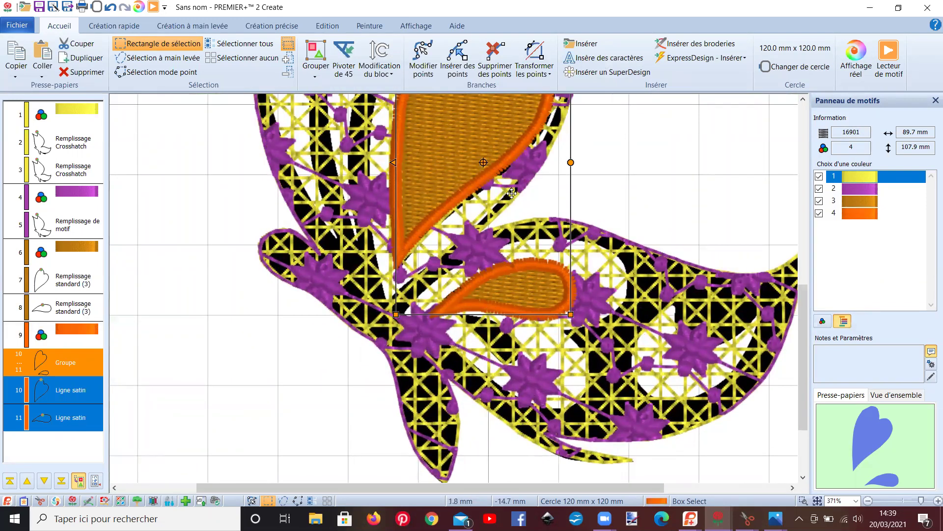
scroll(511, 194, up, 3)
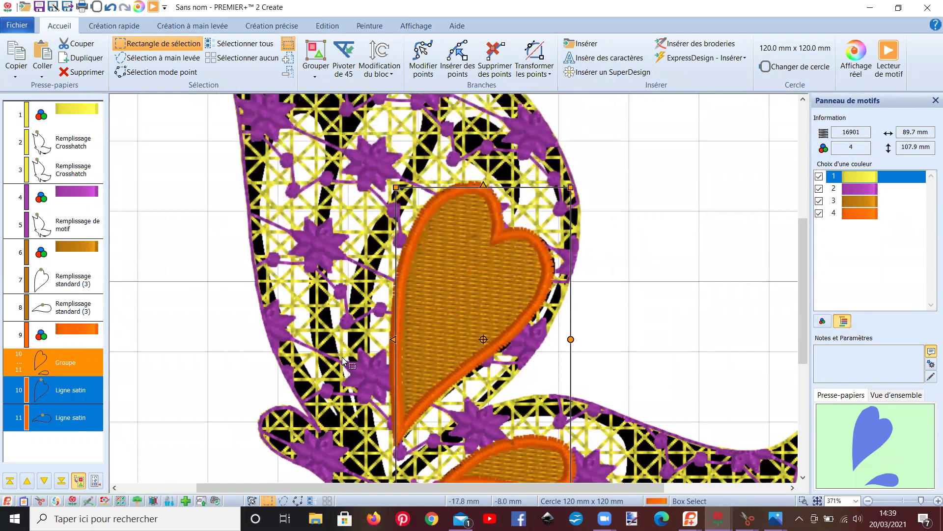
right_click(85, 392)
click(128, 368)
click(536, 219)
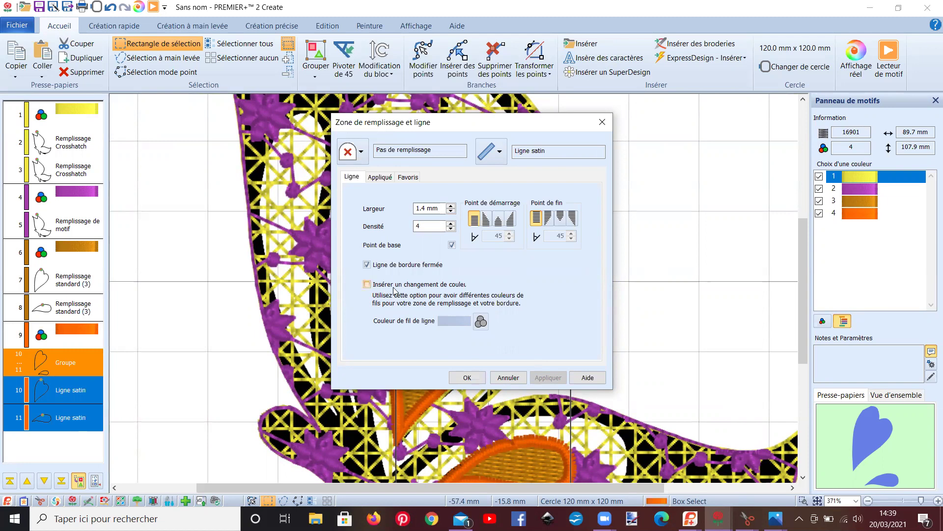
click(450, 212)
click(459, 379)
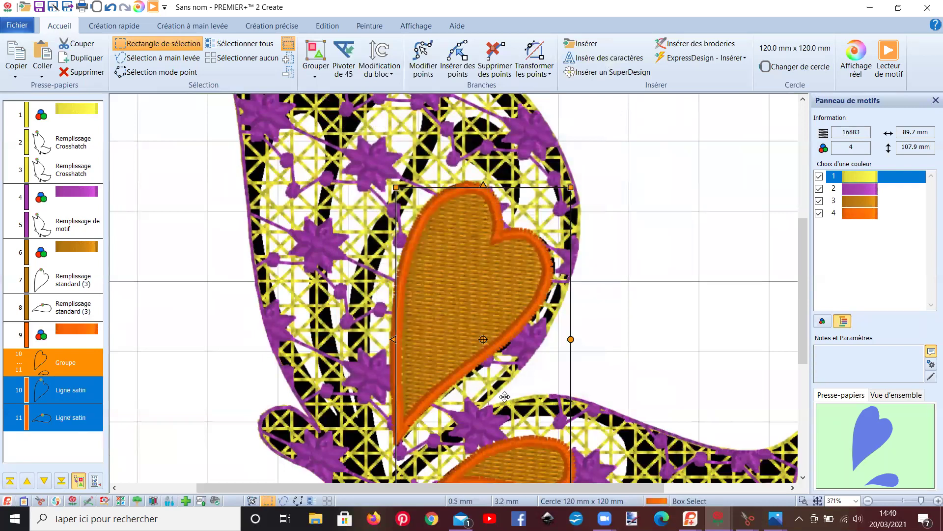
Step: Select the orange heart outline, the teardrop outline and the purple motif fill in turn to examine their points
scroll(460, 285, down, 1)
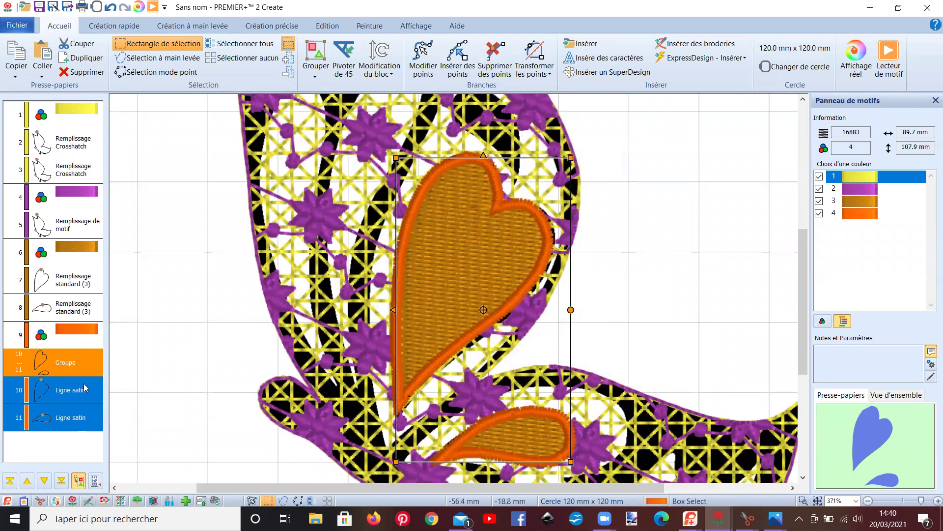
click(67, 399)
double_click(457, 217)
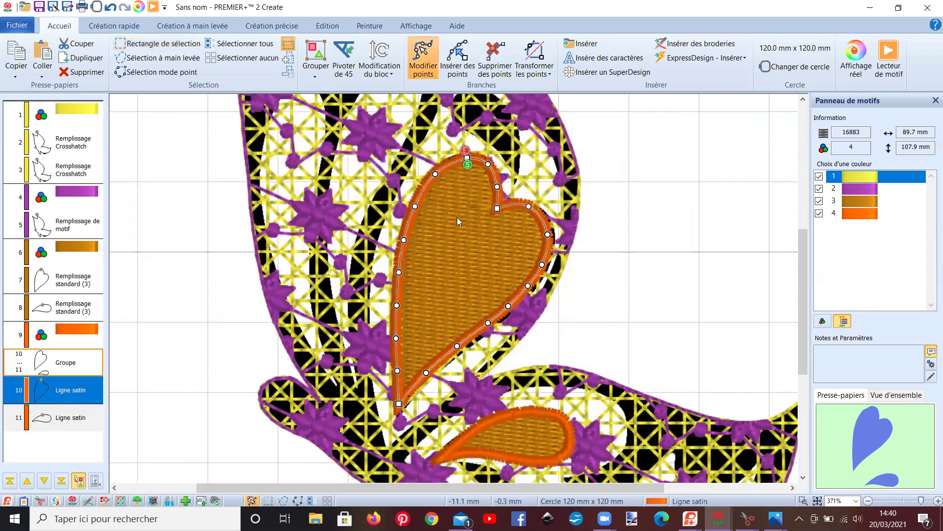
click(83, 418)
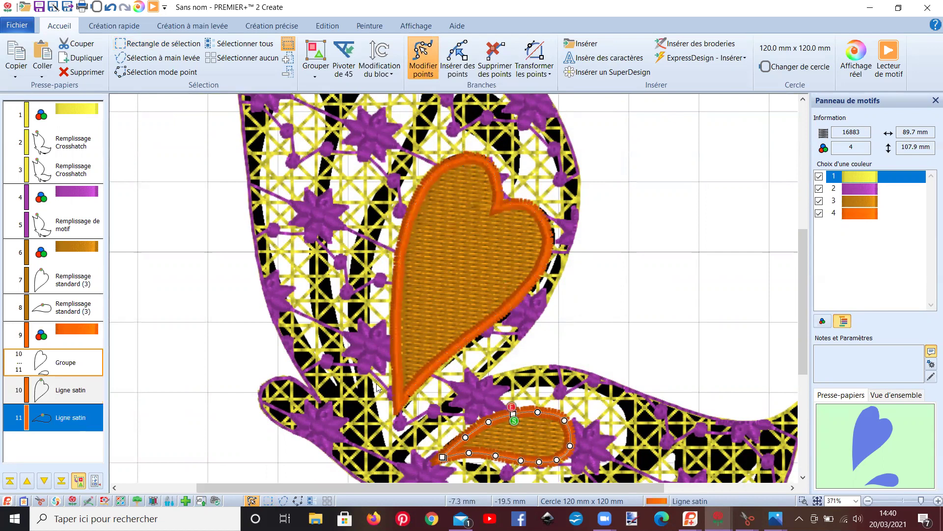
click(89, 235)
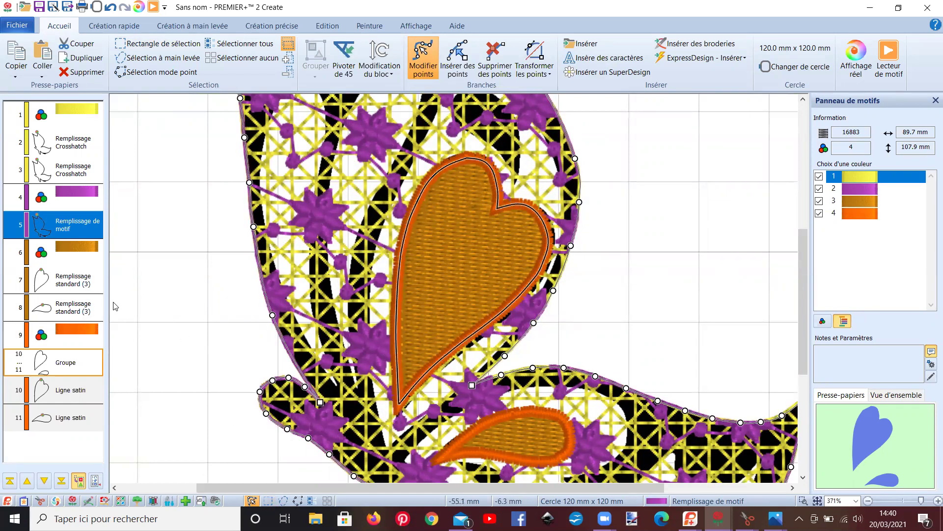
Step: Run the butterfly's stitch-out in the design player from the yellow crosshatch through to the brown heart, and close the player
scroll(164, 308, down, 4)
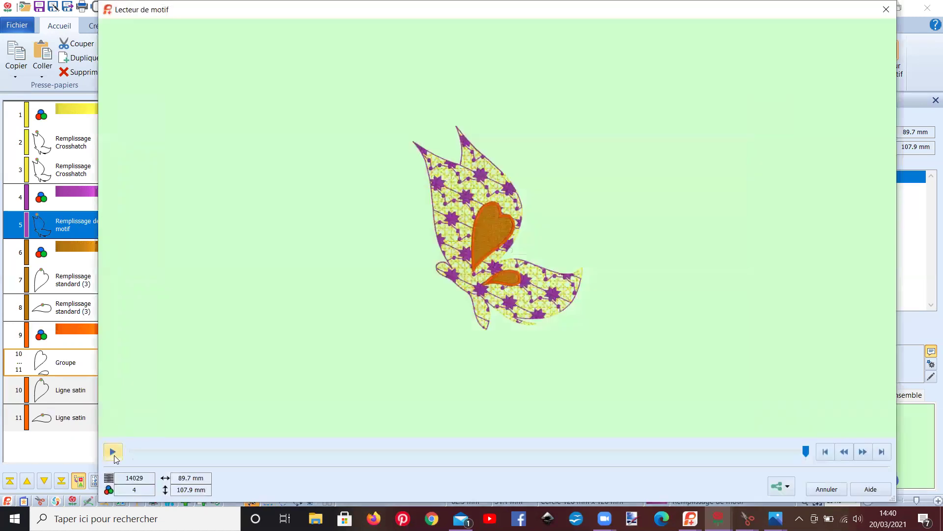
click(114, 454)
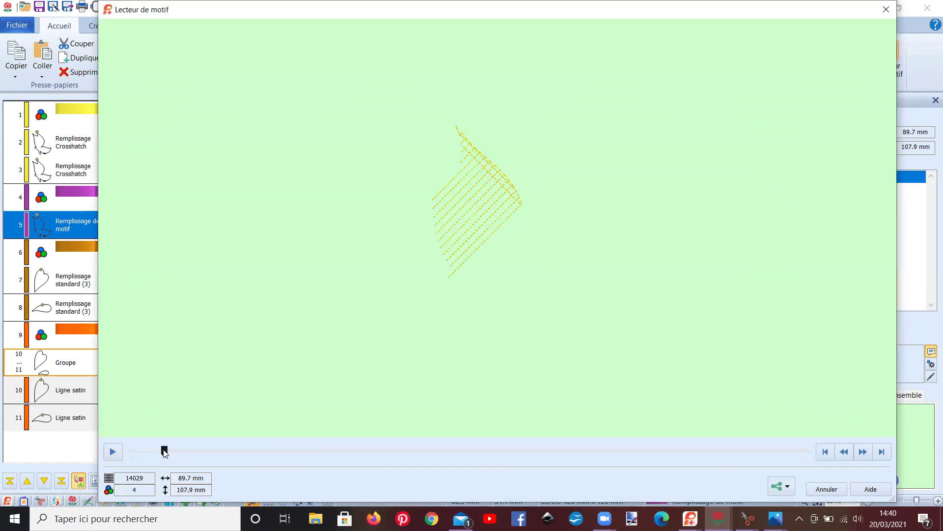
drag(266, 470, 290, 455)
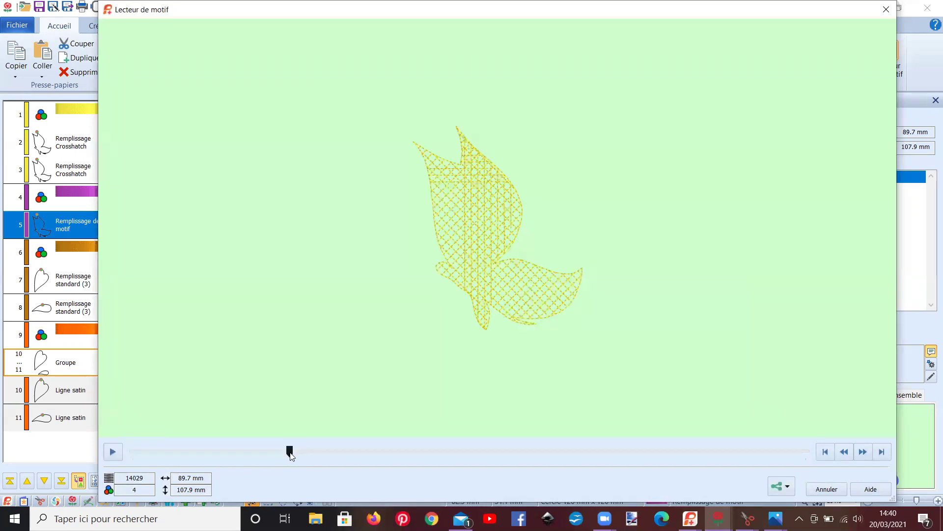
drag(380, 457, 538, 466)
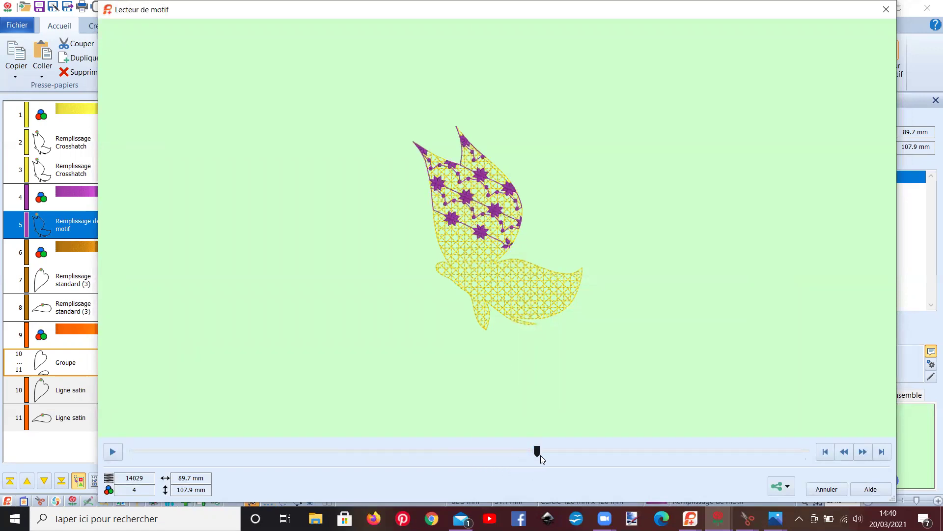
drag(538, 455, 736, 495)
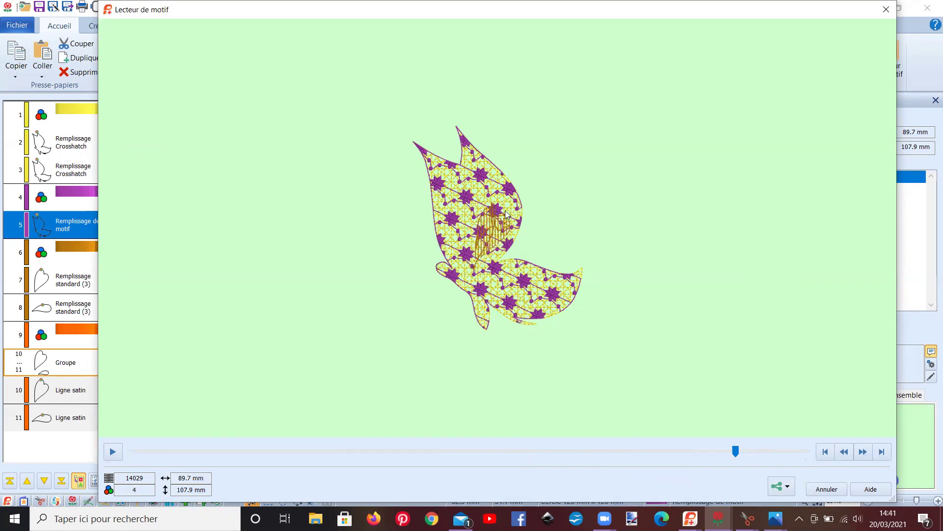
click(886, 10)
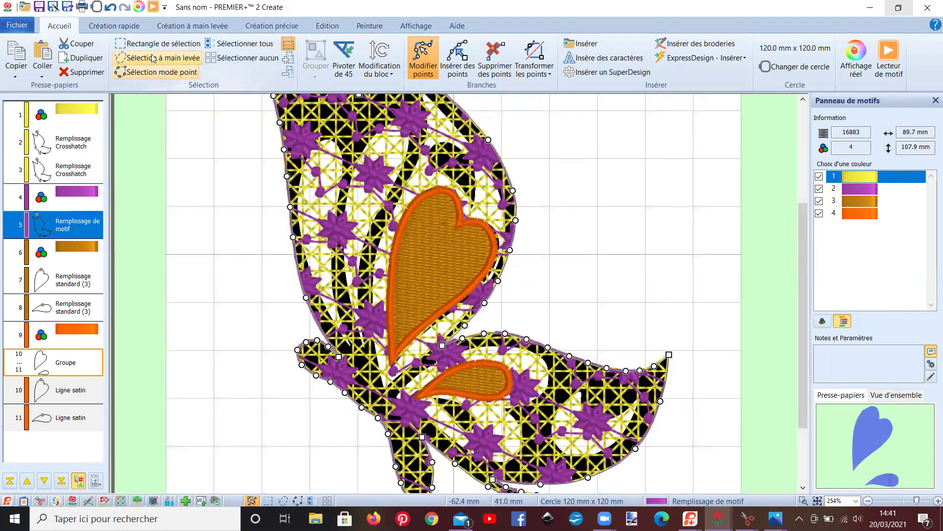
Step: Try to cut the heart out of the purple motif fill with QuickStitch Hole at colour tolerance 10, and undo it
click(114, 25)
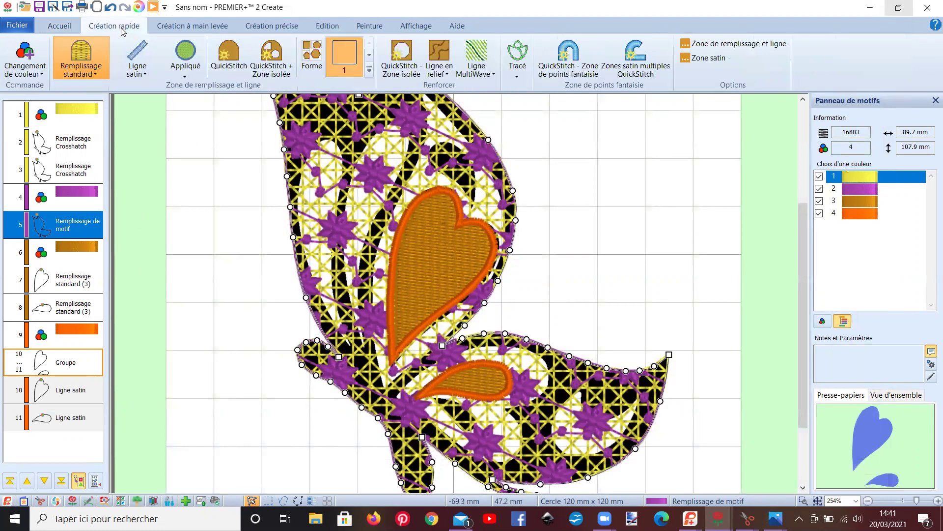
click(401, 73)
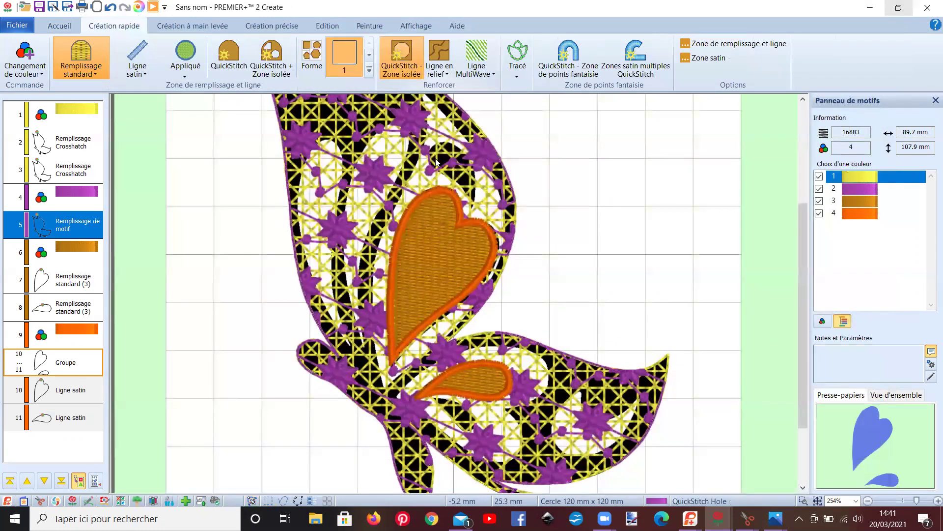
click(436, 226)
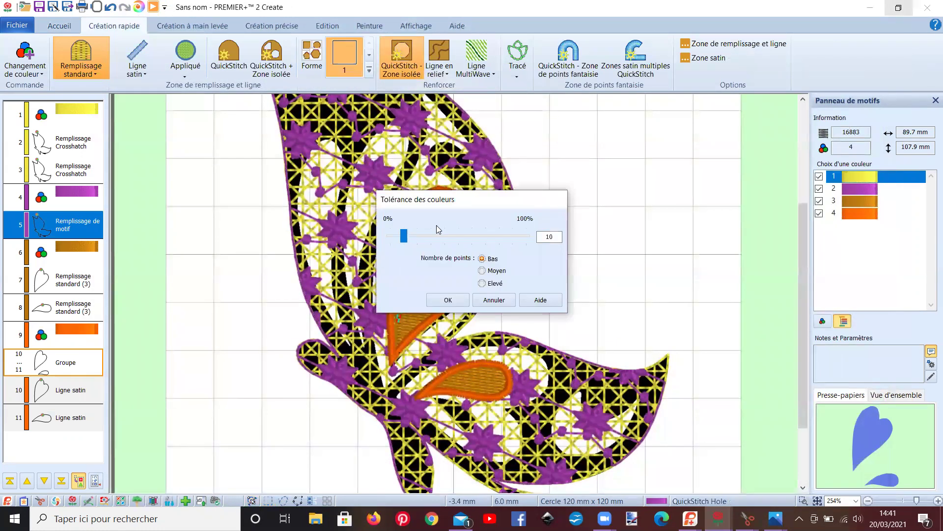
click(437, 300)
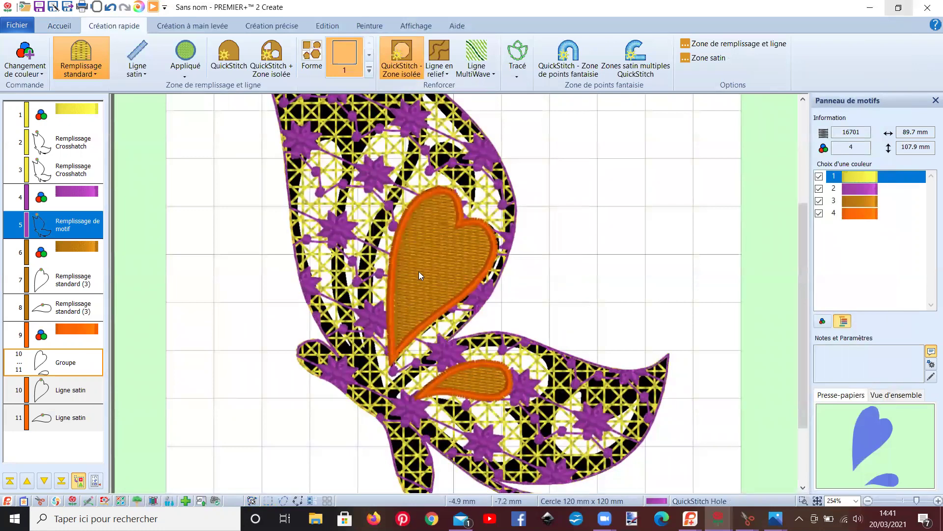
click(110, 9)
Step: In Object view, cut QuickStitch holes for the heart and teardrop from the purple motif fill at tolerance 10, and return to 3D view
click(414, 28)
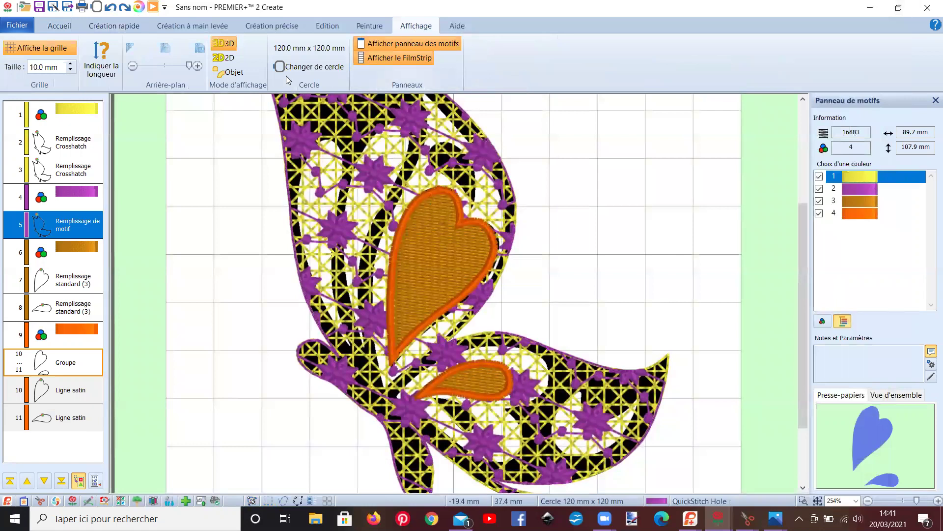
click(228, 72)
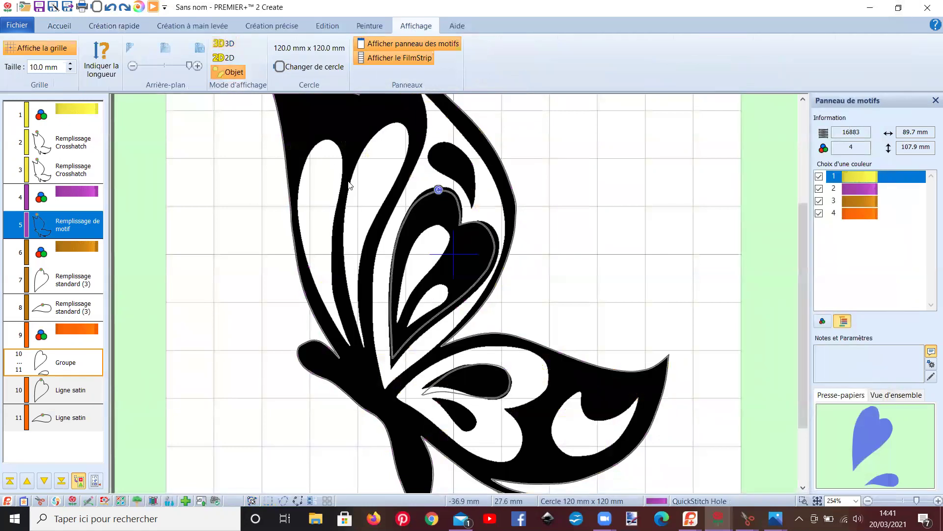
click(425, 210)
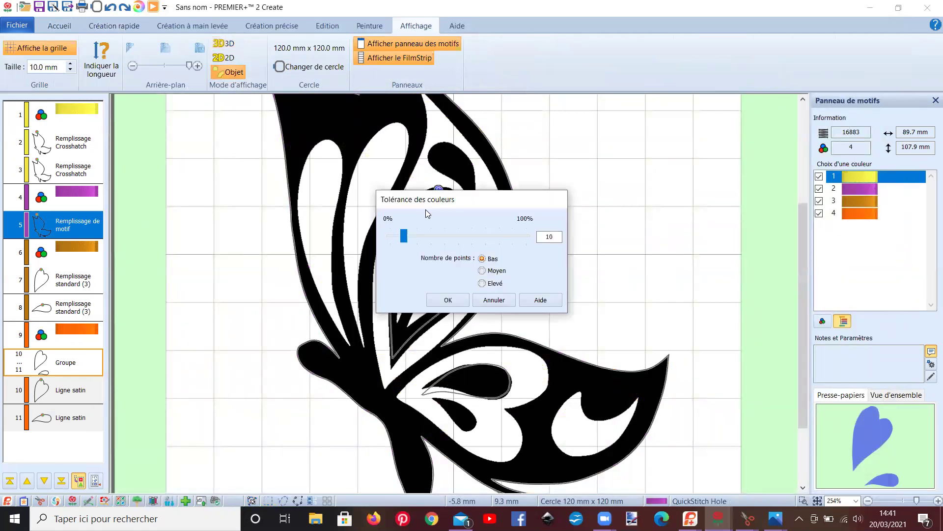
click(445, 300)
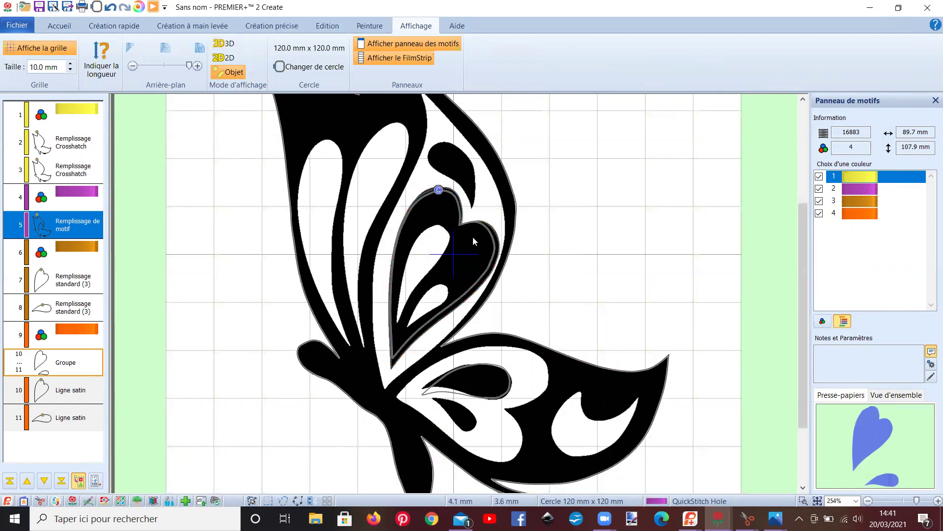
click(473, 377)
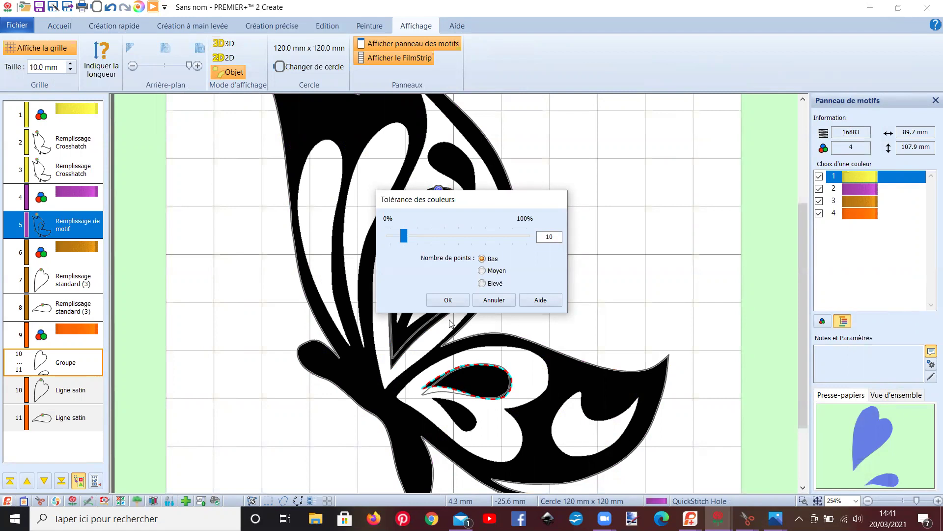
click(446, 299)
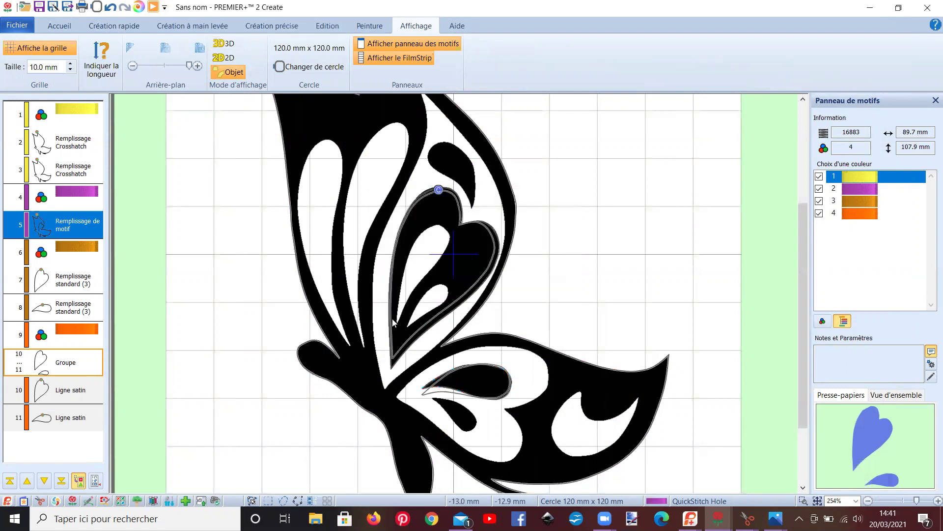
click(216, 43)
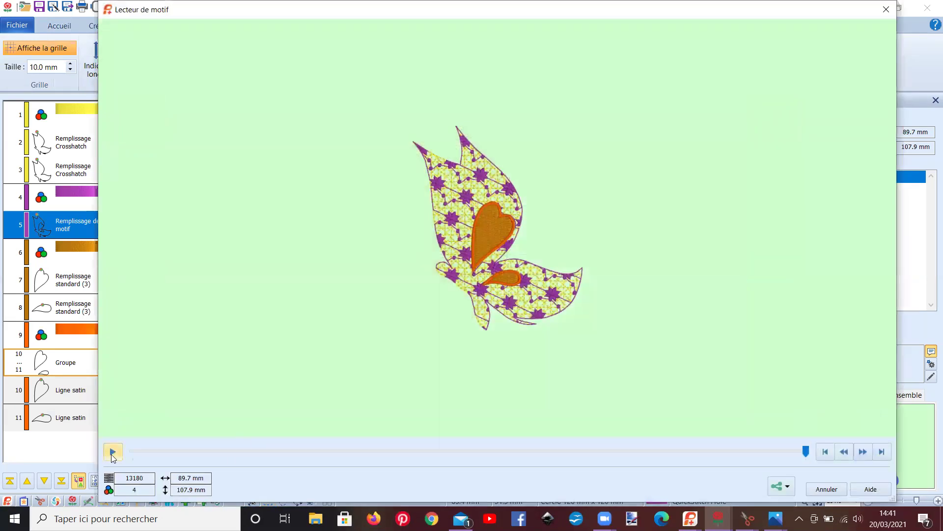
Step: Run the butterfly's stitch-out in the design player from the yellow crosshatch through to the brown heart fill, and close the player
click(113, 451)
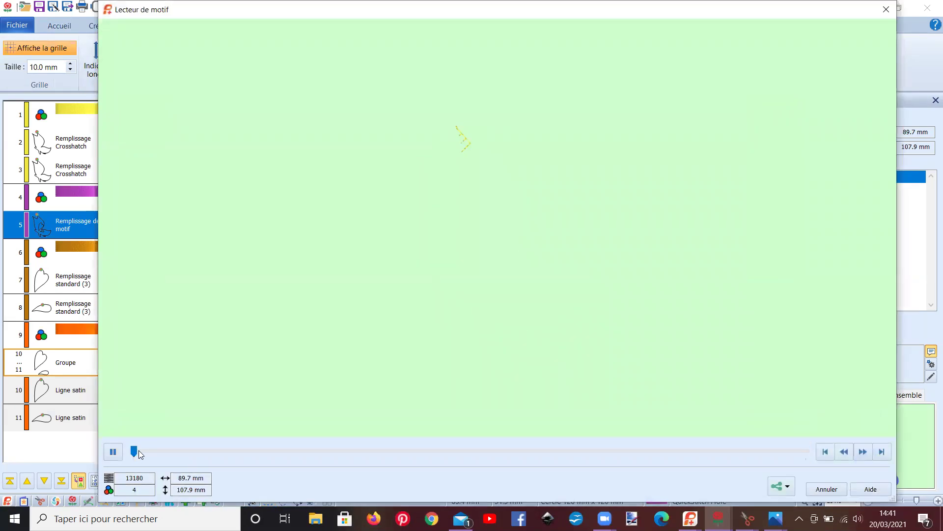
click(117, 455)
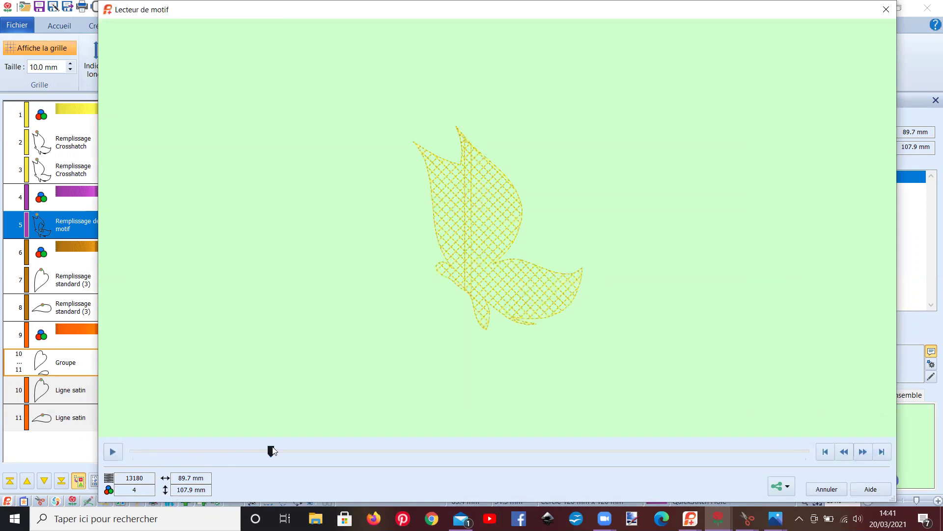
click(434, 451)
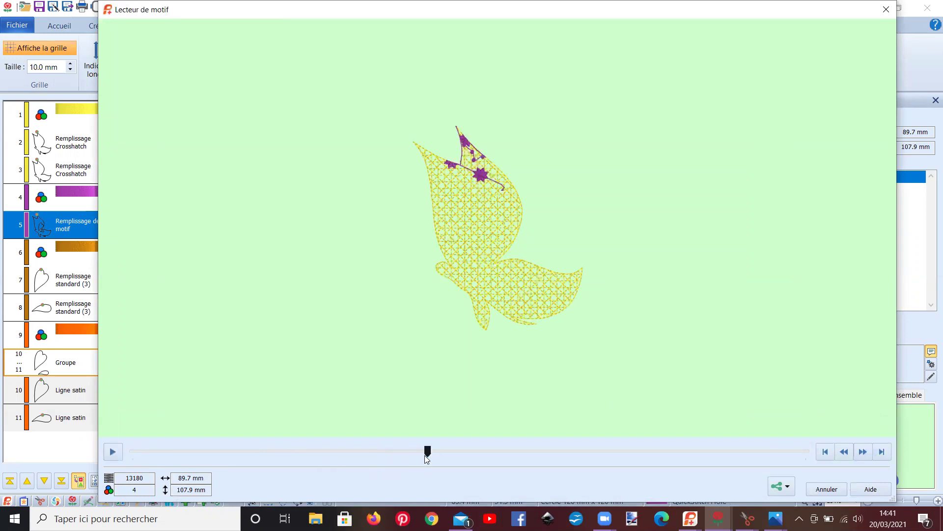
drag(428, 454, 726, 444)
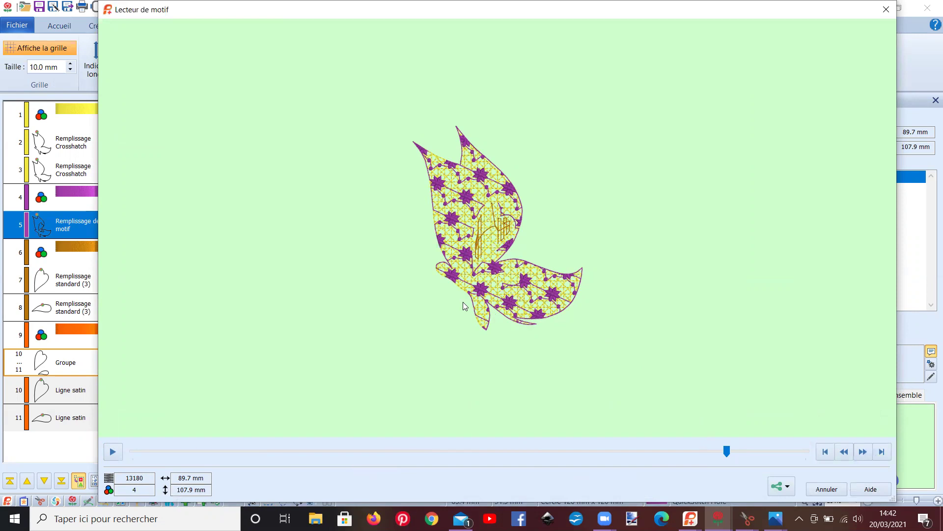
click(881, 15)
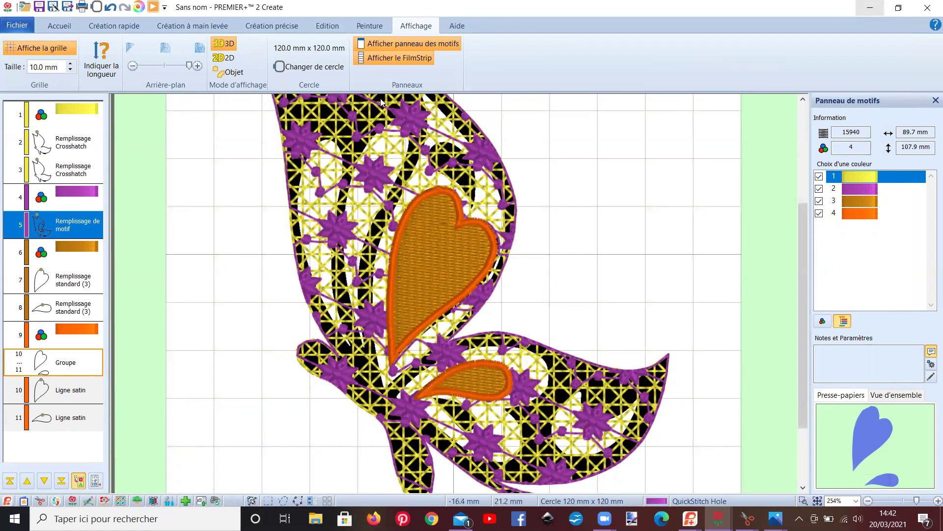
Step: In Object view, insert a colour change to Robison-Anton Rayon 40 thread 2415 Floral Pink after the teardrop's satin outline
click(232, 74)
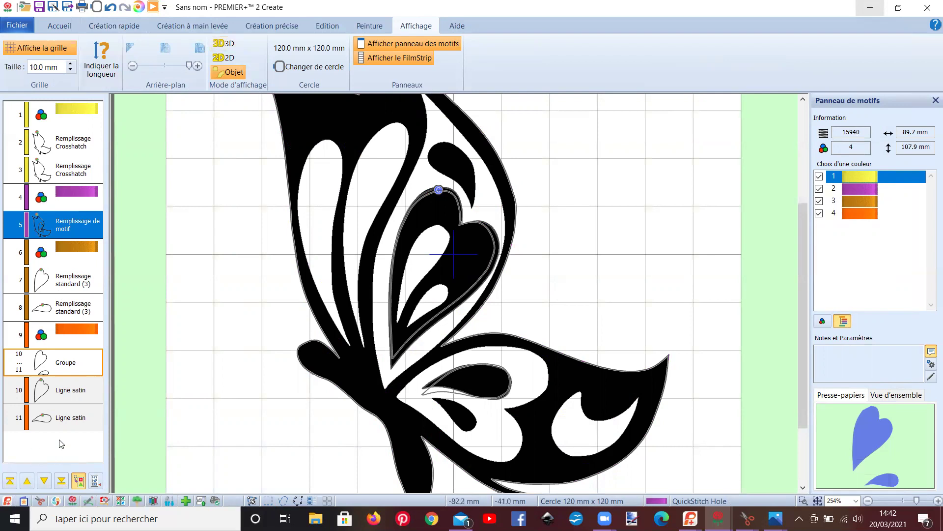
right_click(63, 424)
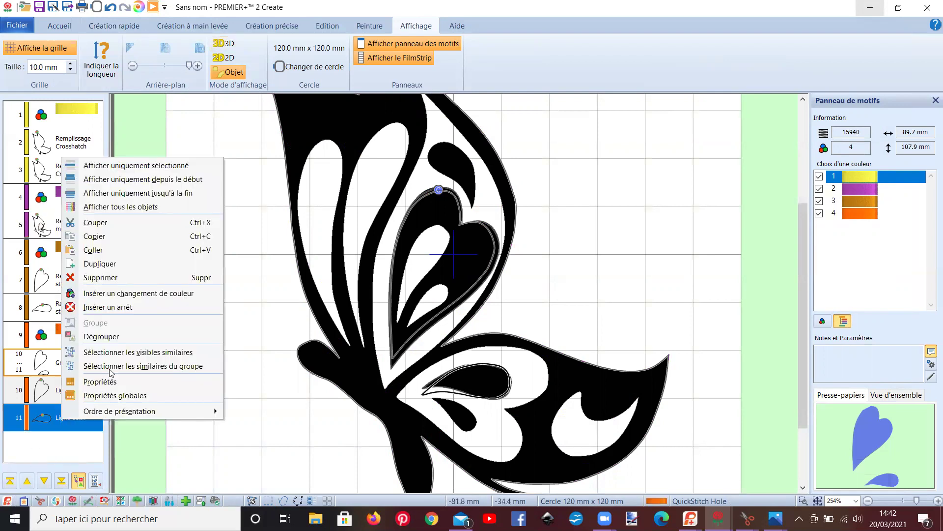
click(175, 293)
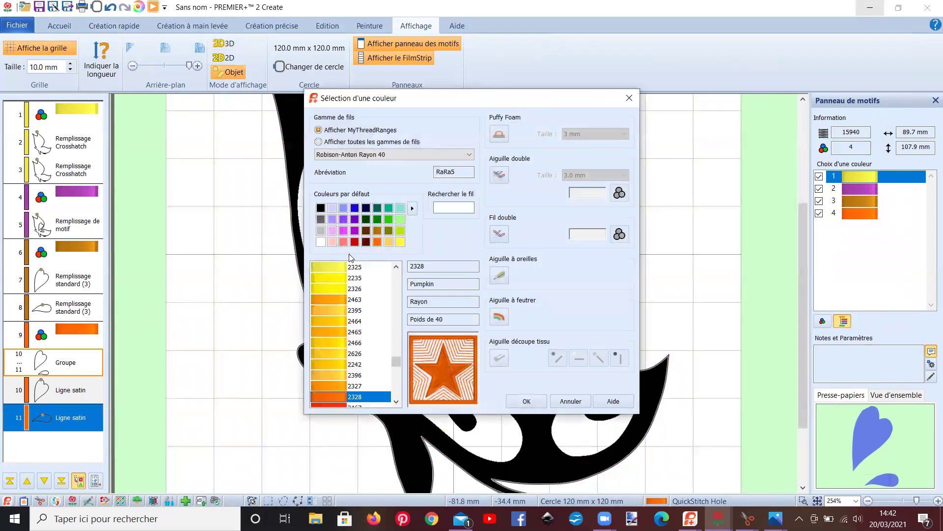
click(344, 230)
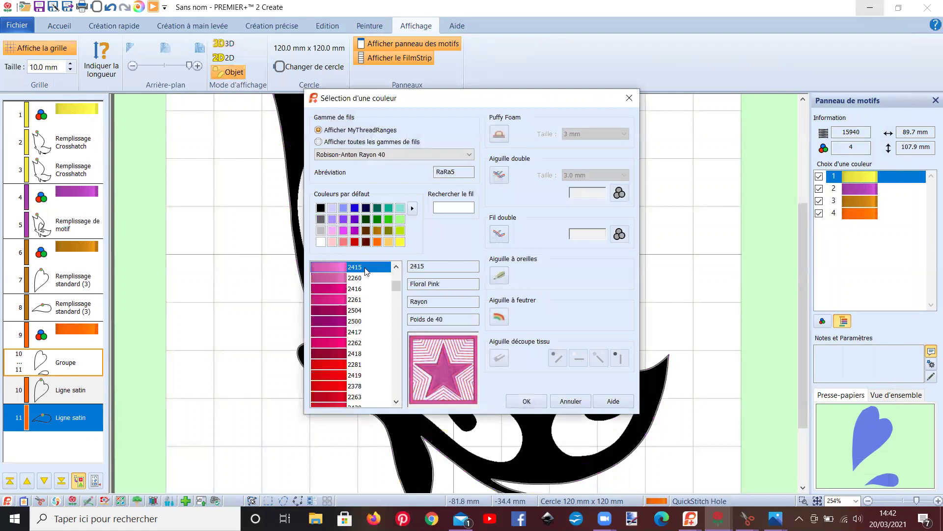
click(526, 402)
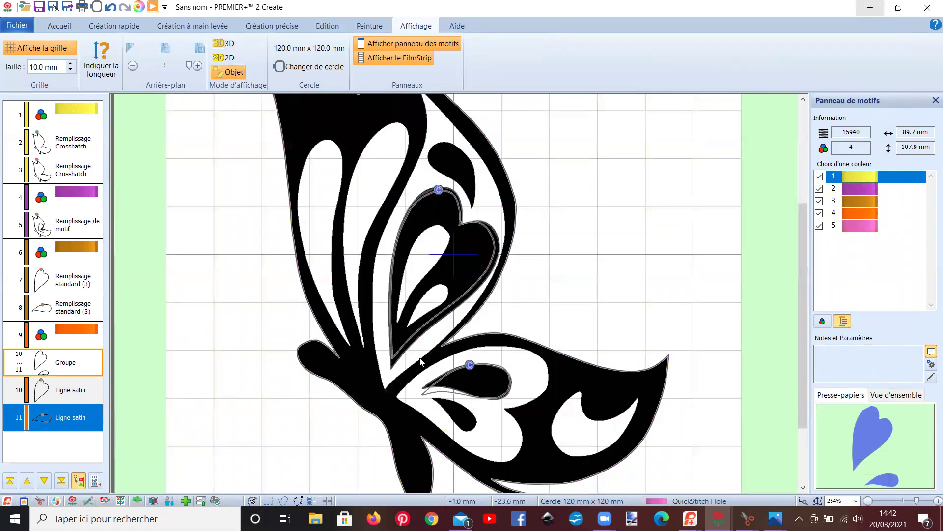
Step: Outline the two long white upper-wing shapes and the lower-wing crescent in satin line with QuickStitch plus holes at tolerance 10, and return to 3D view
click(117, 30)
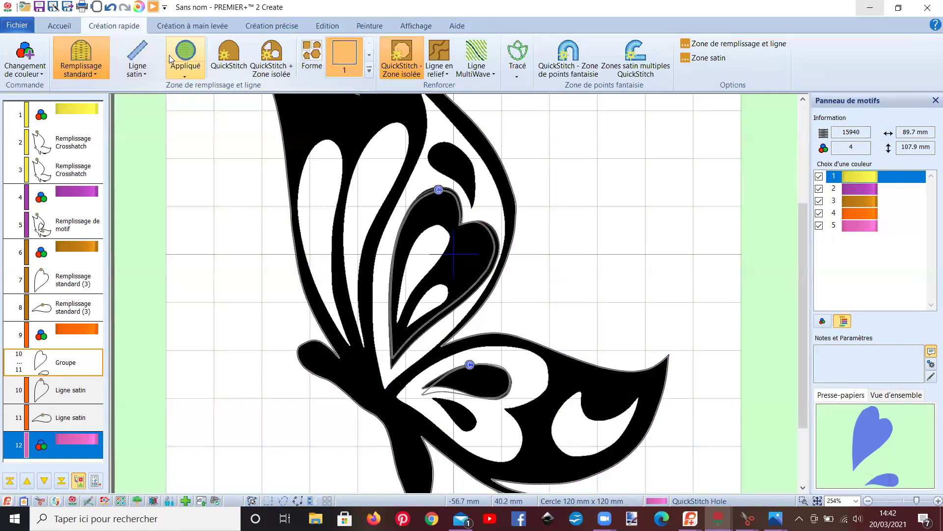
click(128, 69)
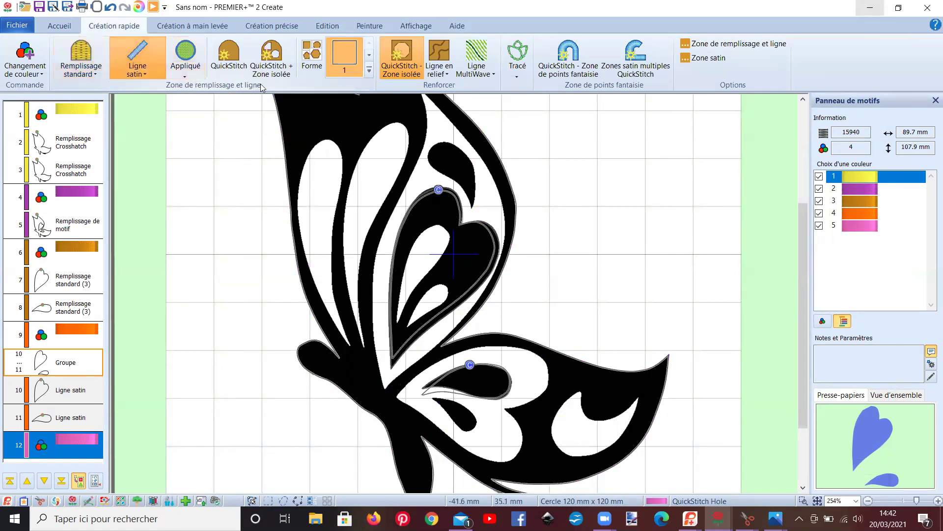
click(281, 77)
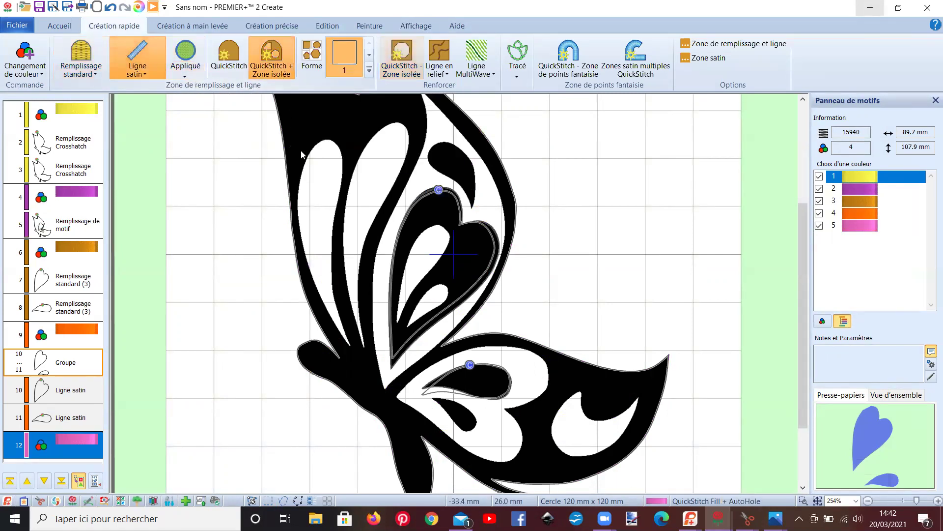
click(317, 175)
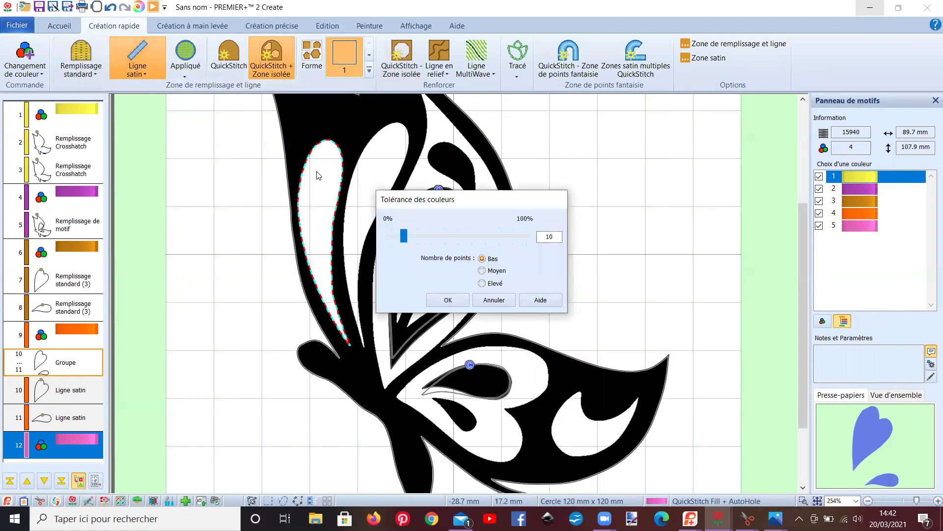
click(374, 189)
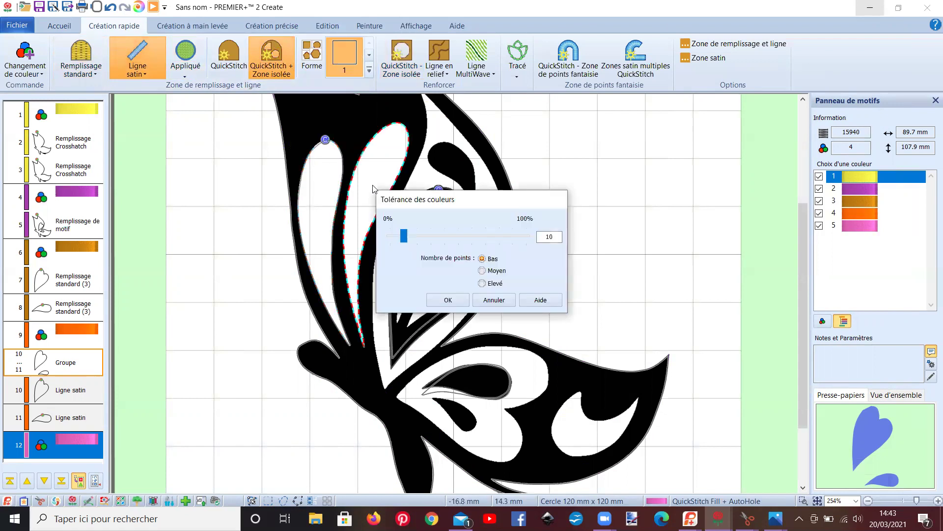
click(432, 387)
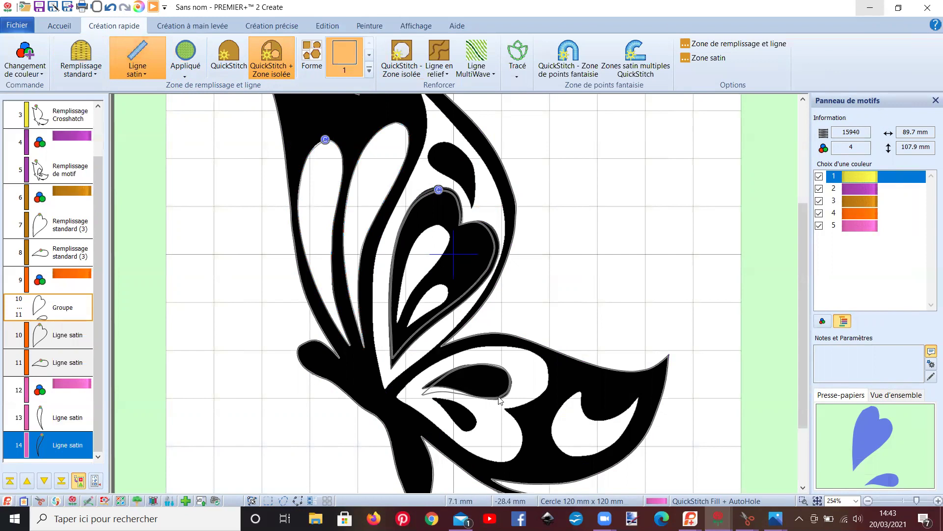
click(579, 437)
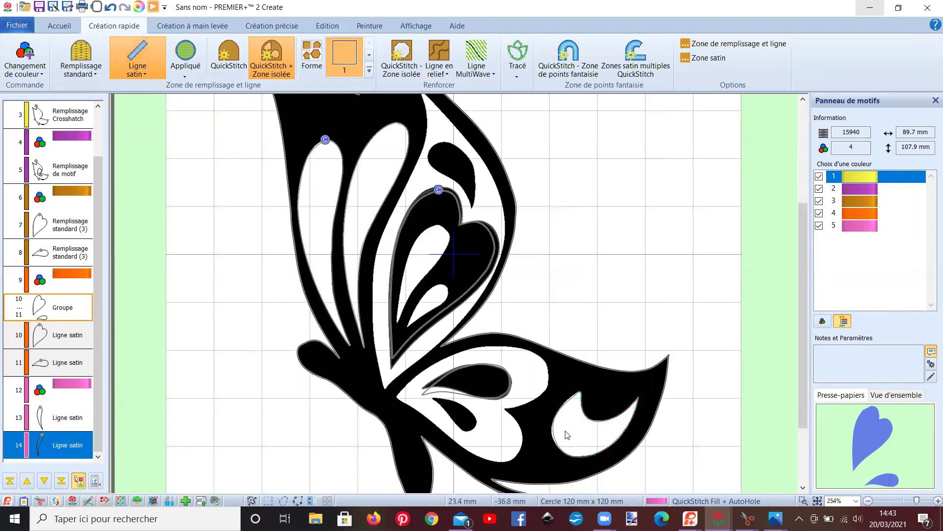
click(415, 26)
click(226, 43)
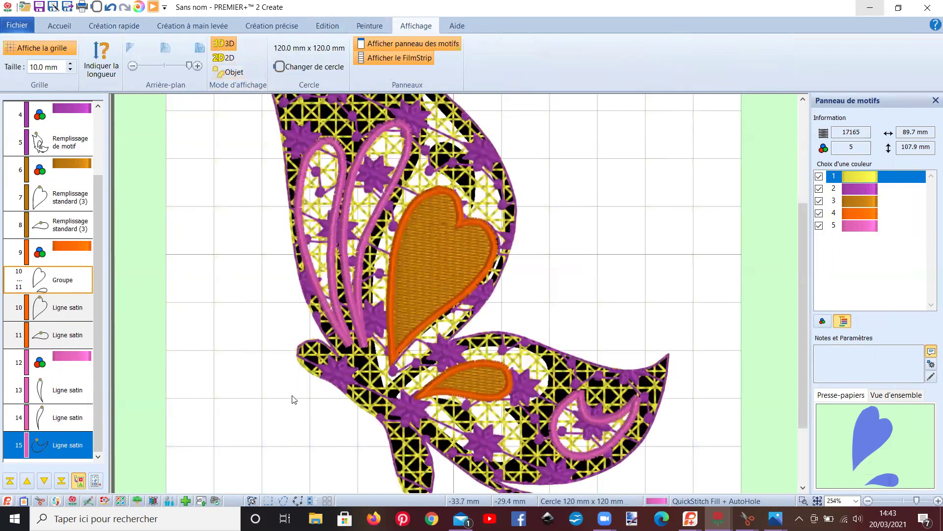
Step: Give the three pink satin outlines square start and end points and a width of 1.2 mm, and deselect them
ctrl+click(59, 422)
ctrl+click(59, 393)
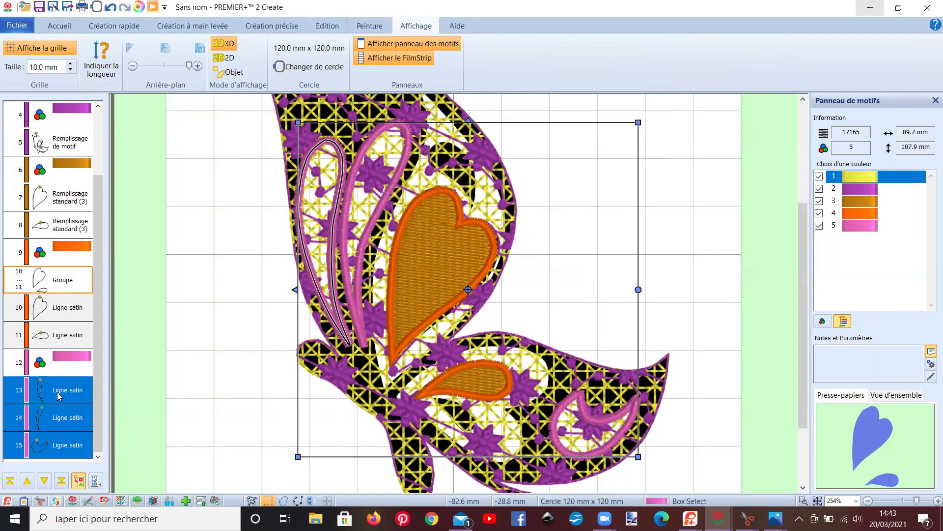
right_click(59, 396)
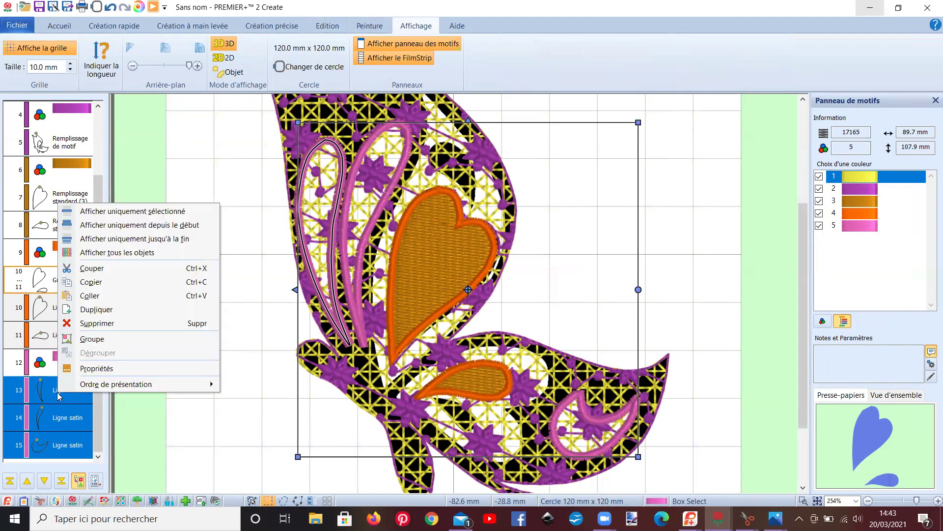
click(106, 369)
click(474, 218)
click(535, 219)
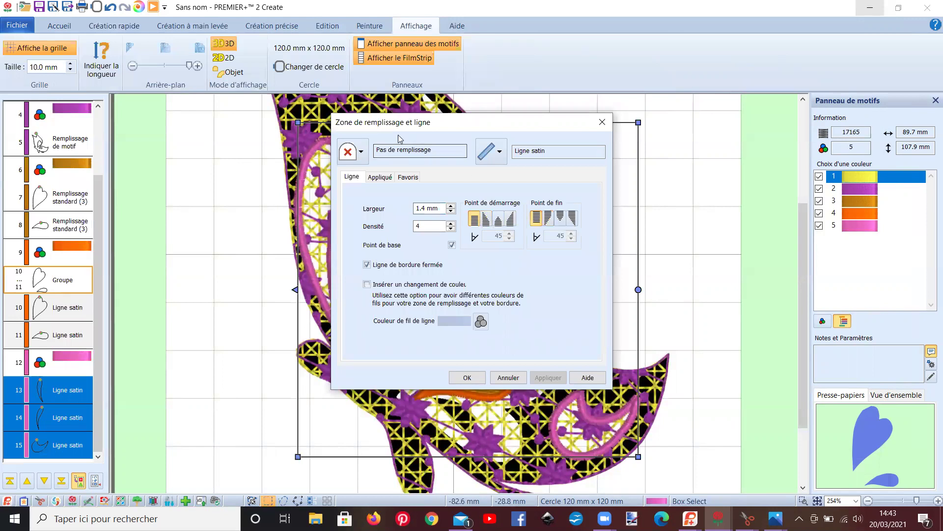
drag(386, 129, 683, 127)
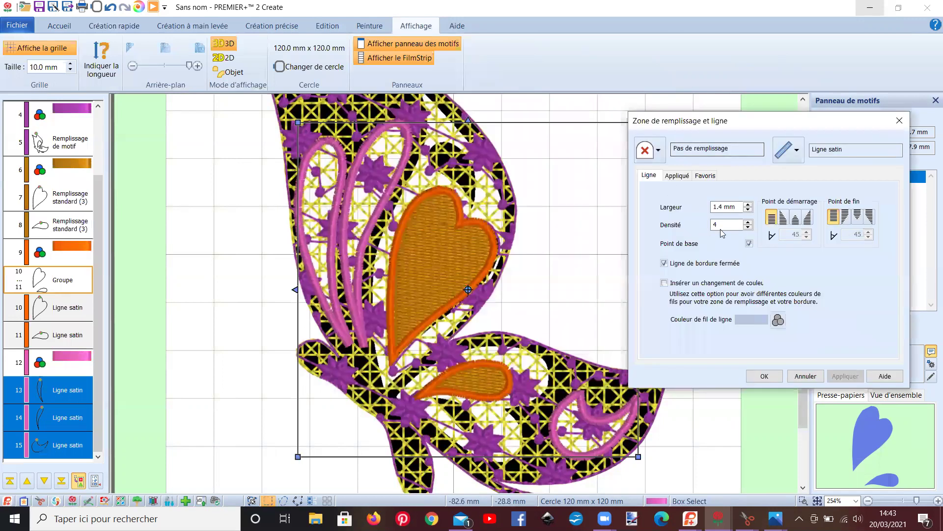
click(748, 210)
click(748, 210)
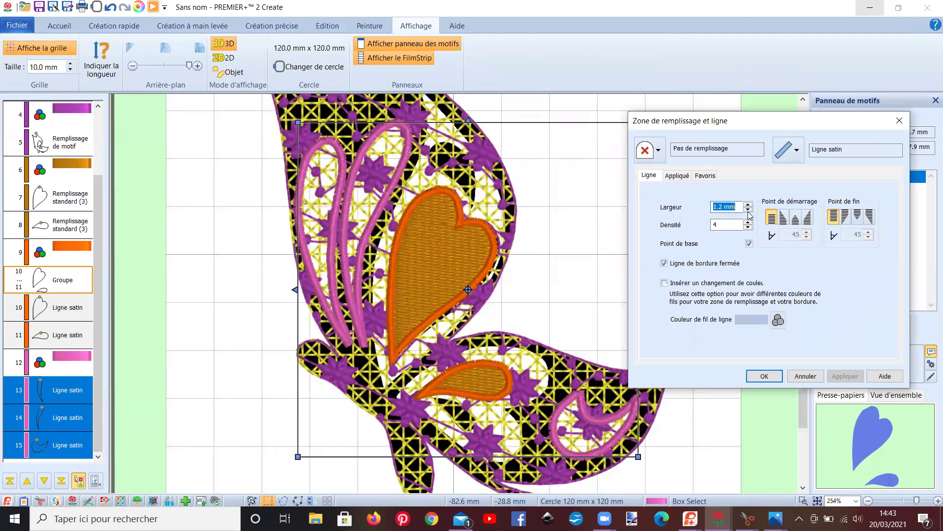
click(757, 380)
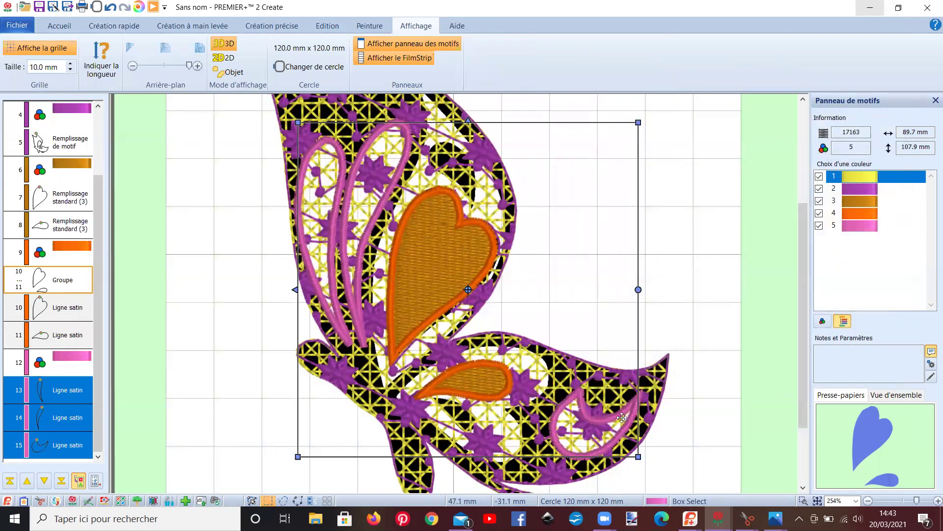
click(267, 438)
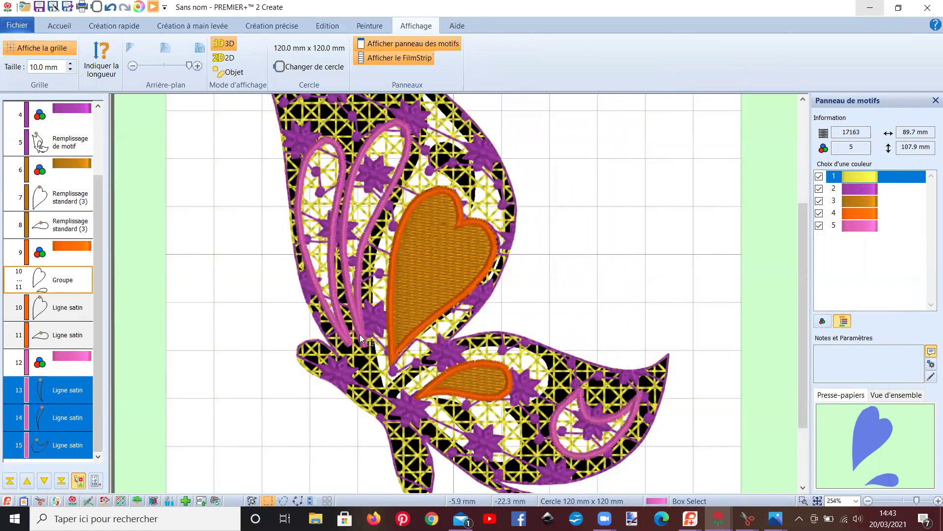
Step: Switch to PREMIER+ 2 Embroidery to examine the finished FSL butterflies in the design player, and return to PREMIER+ 2 Create
mouse_move(691, 518)
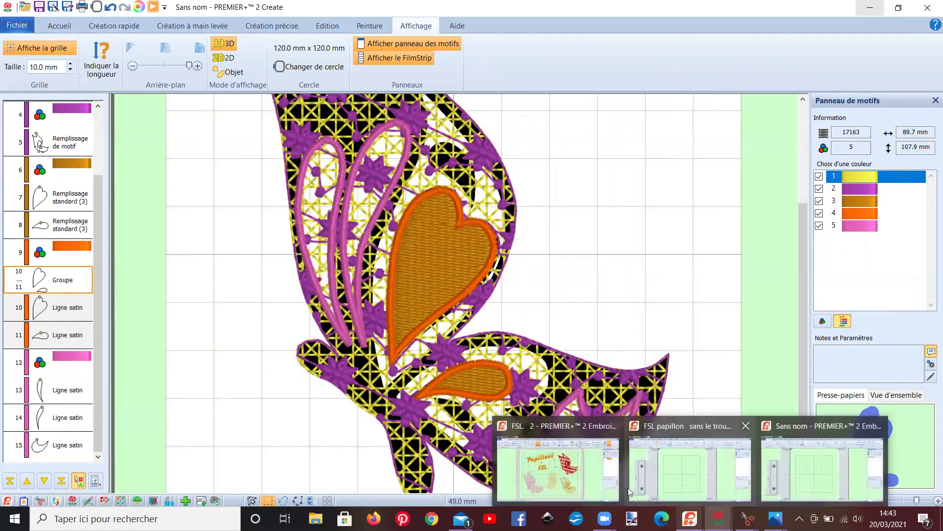
click(572, 445)
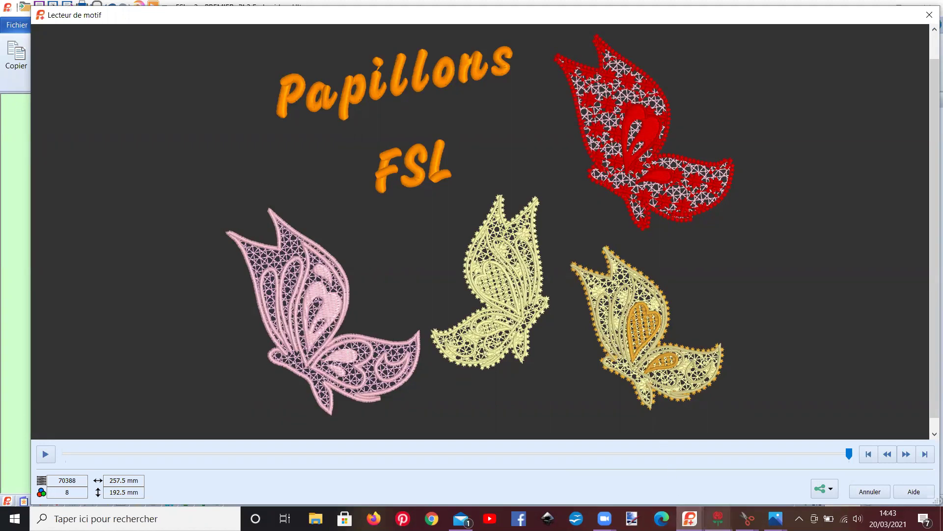
mouse_move(717, 518)
click(825, 479)
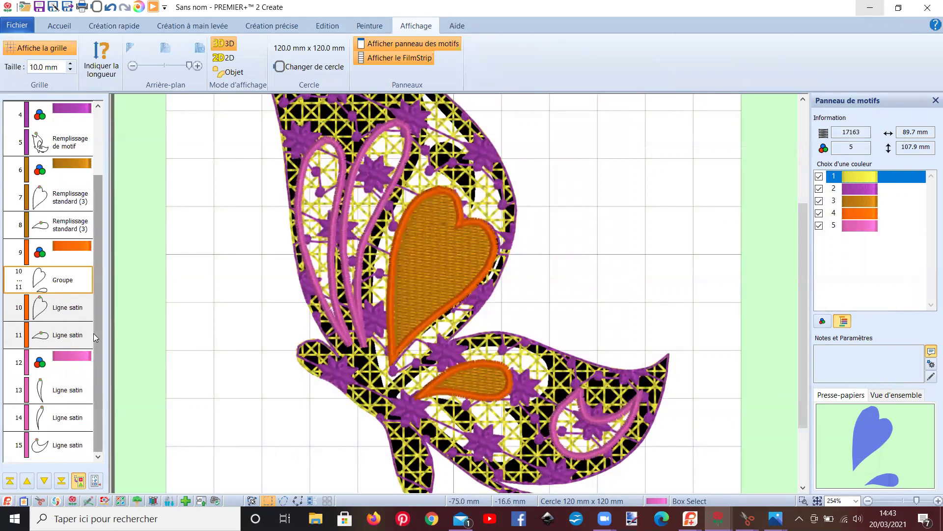
Step: Insert a colour change to Robison-Anton Rayon 40 thread 2527 Soldier Blue after the pink crescent outline
click(77, 446)
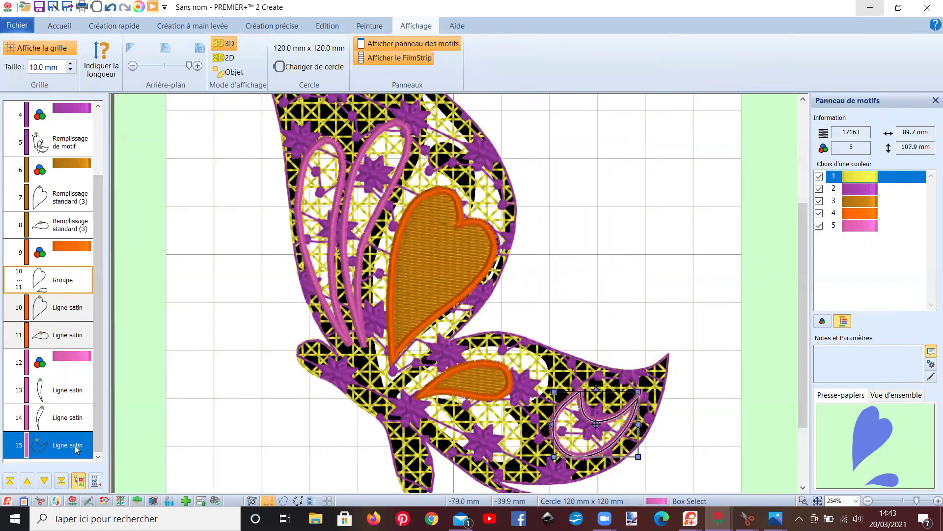
right_click(76, 445)
click(120, 320)
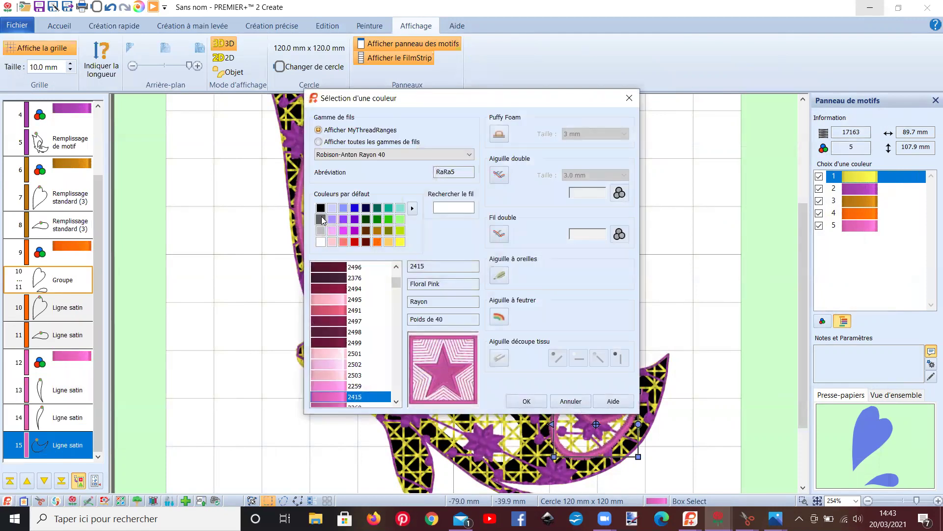
click(354, 208)
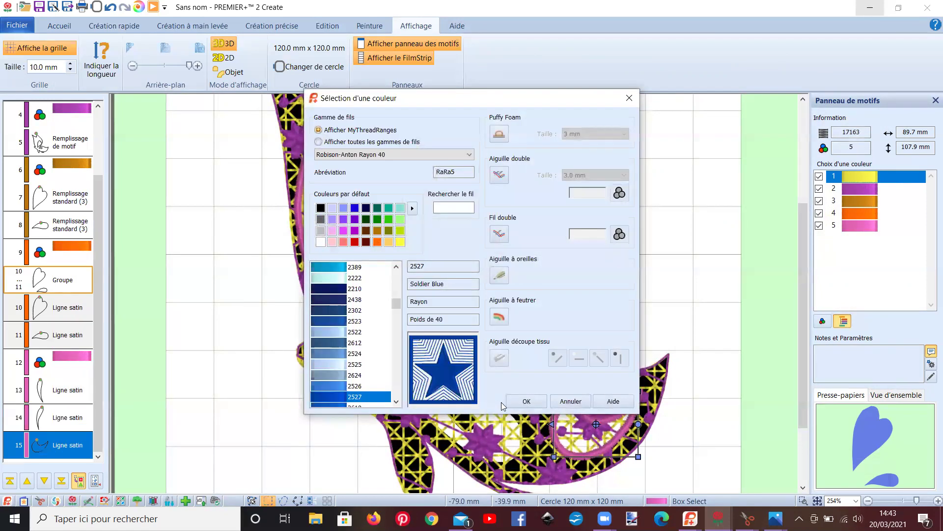
click(527, 401)
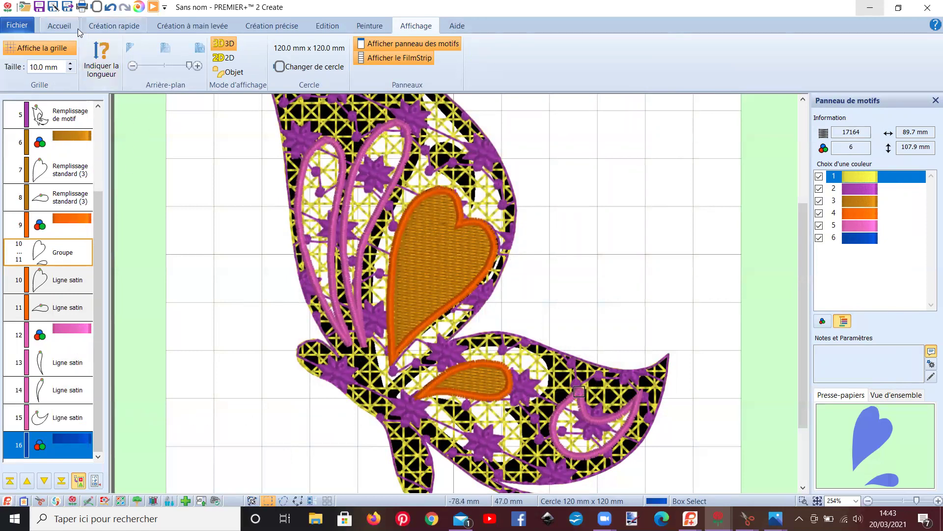
Step: Try a blue satin line around the whole black butterfly shape with QuickStitch at tolerance 10, and undo it
click(100, 26)
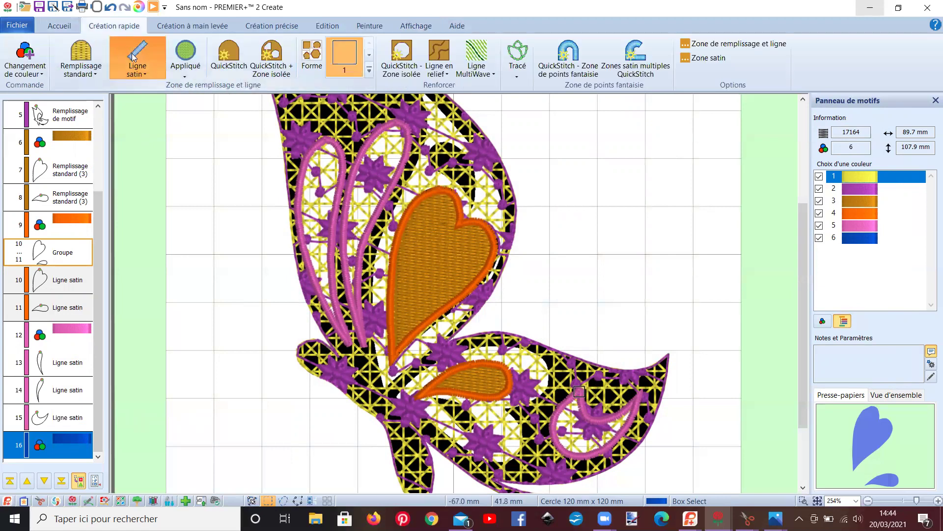
click(235, 66)
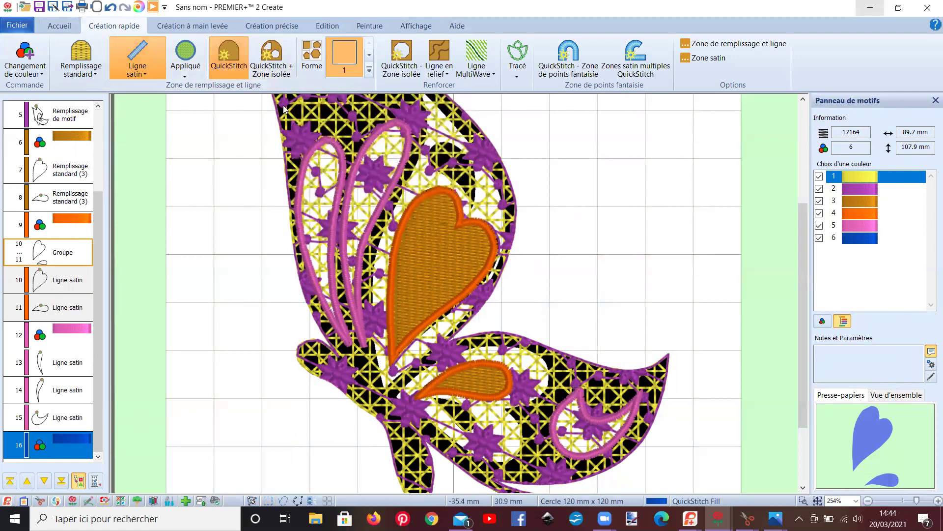
scroll(283, 108, up, 1)
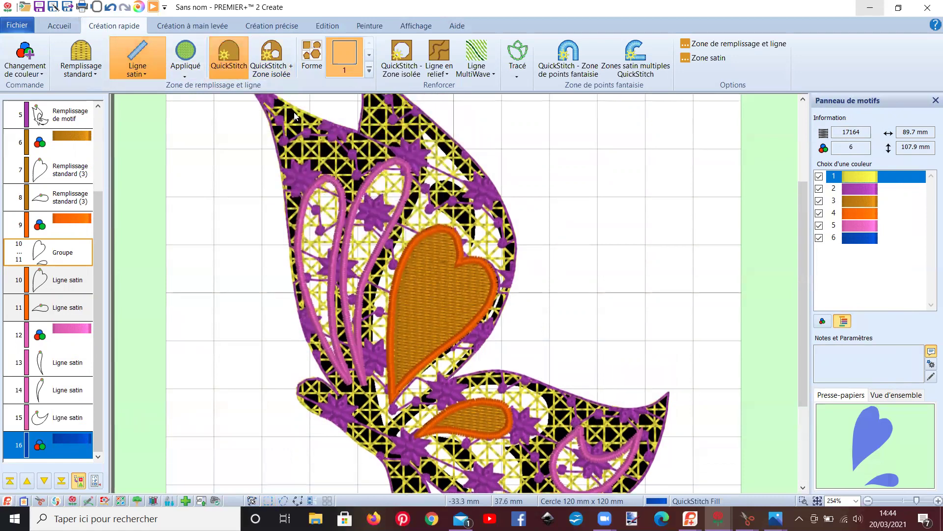
click(294, 112)
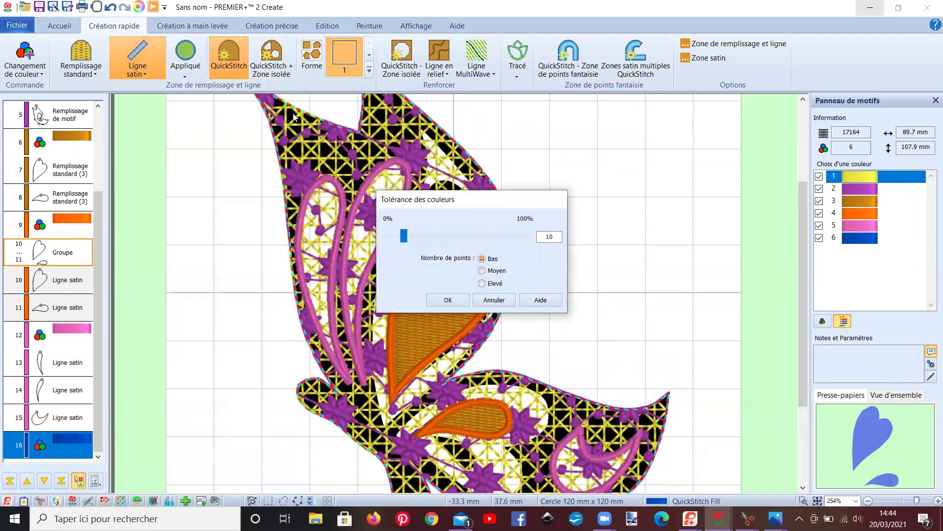
click(436, 299)
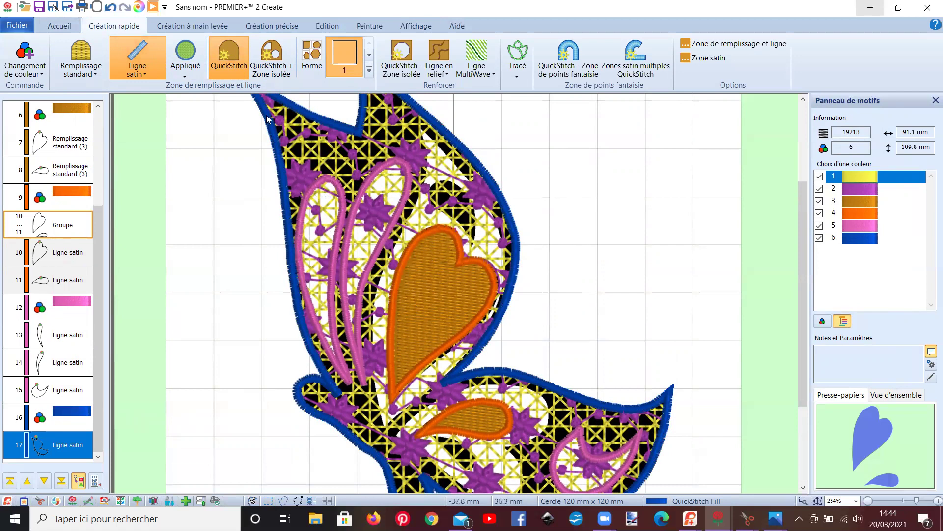
click(112, 10)
Step: Try outlining the black butterfly and its inner openings in blue satin with QuickStitch plus holes at tolerance 10, and undo it
click(270, 58)
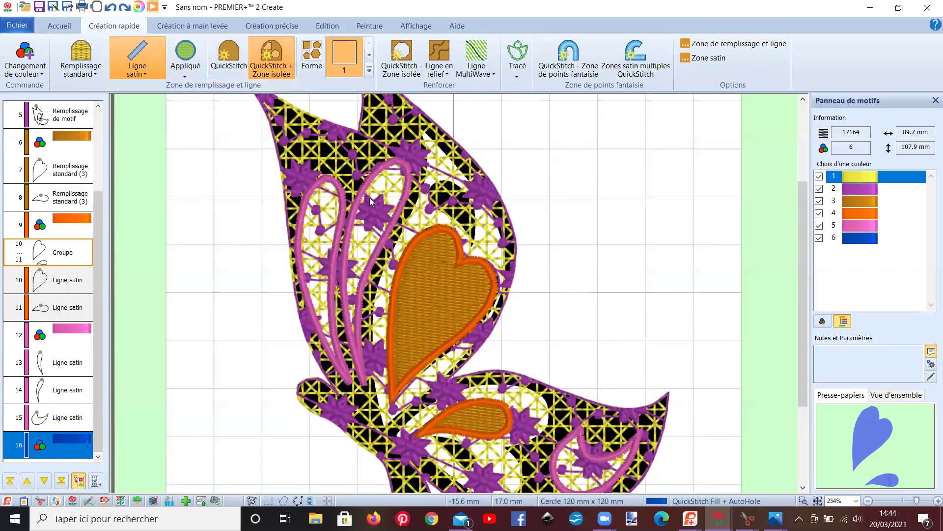
click(322, 154)
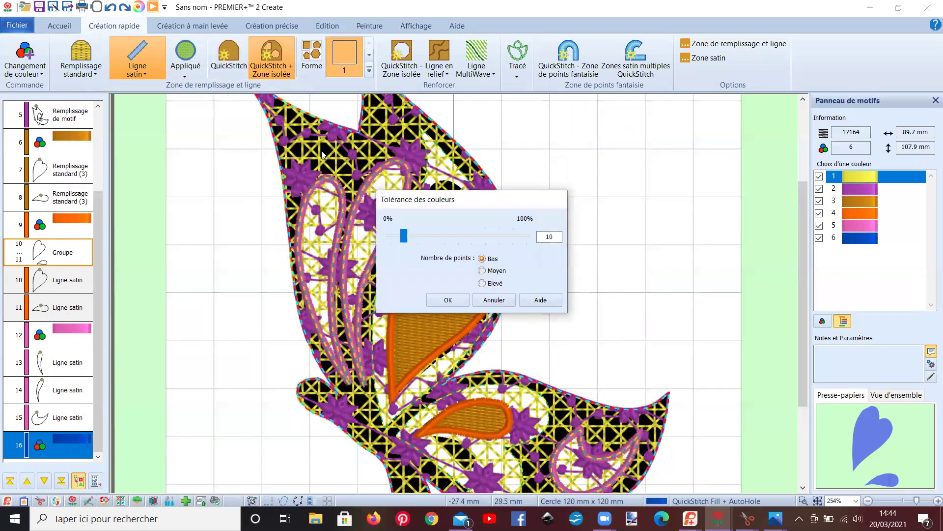
key(Return)
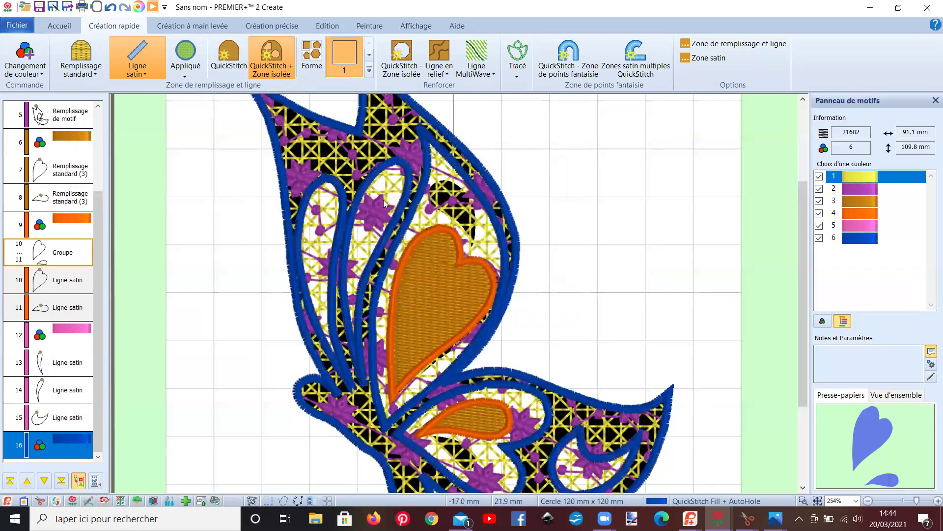
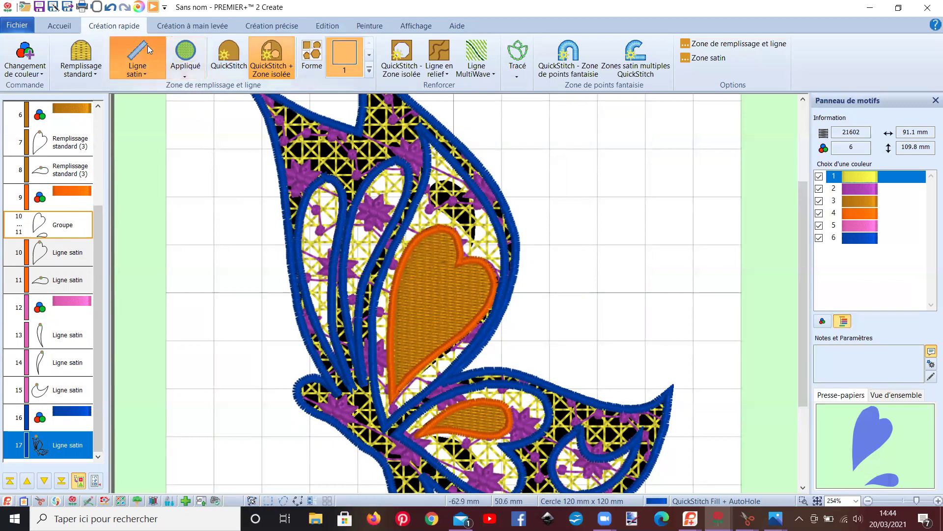
click(112, 11)
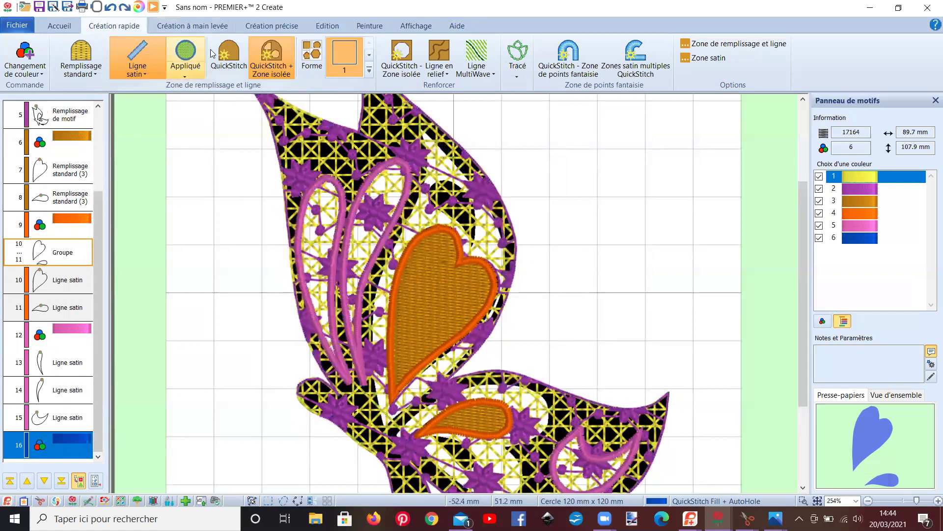
Step: Outline only the butterfly's outer contour in blue satin line with QuickStitch at colour tolerance 10 and a low point count
click(227, 57)
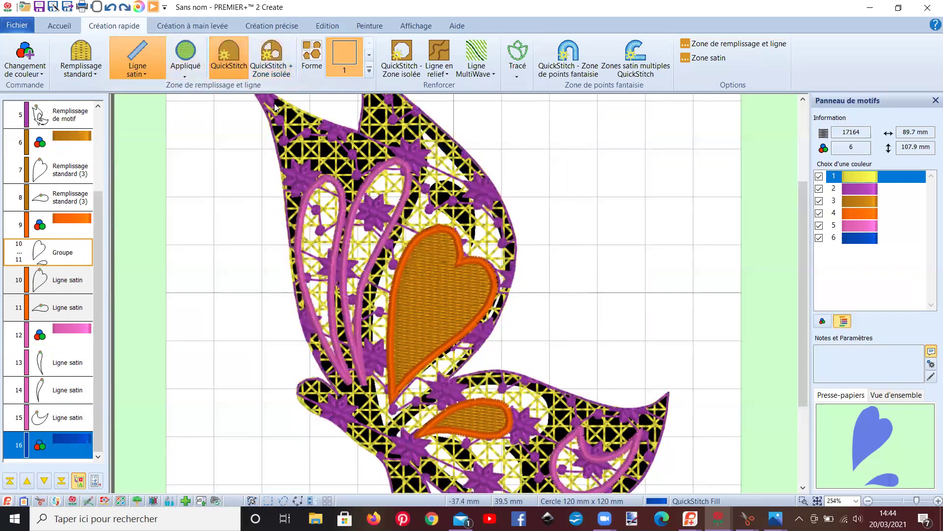
click(290, 117)
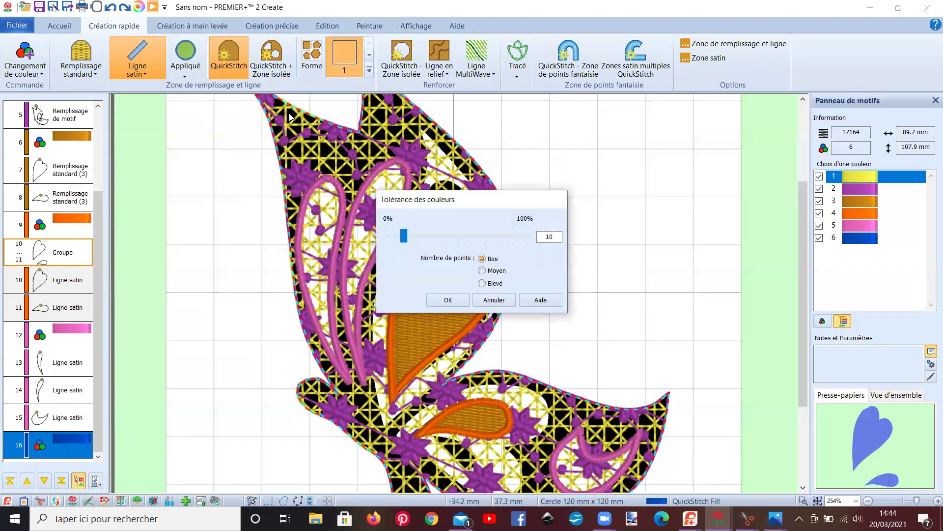
click(444, 300)
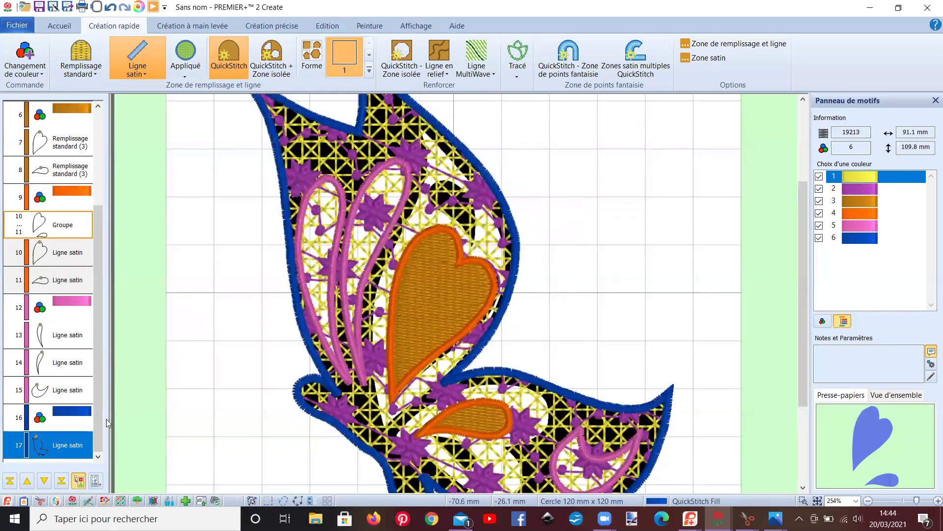
Step: Change the blue outer contour to a motif line using Universal category Candlewicking 2, pattern 2
click(73, 437)
right_click(74, 440)
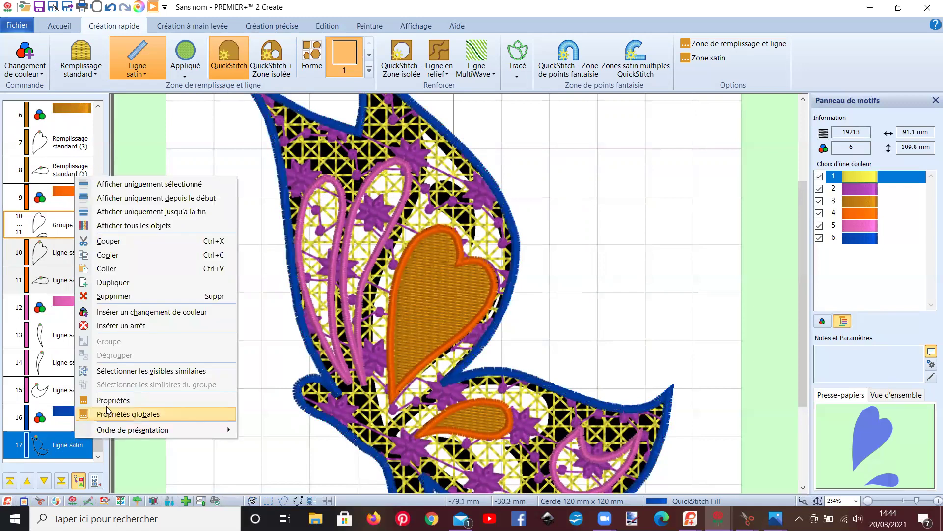
click(128, 402)
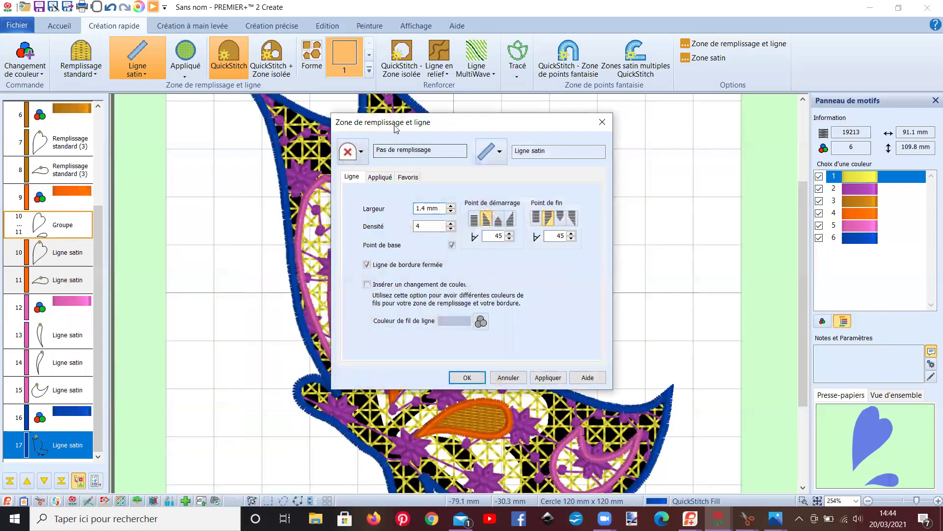
drag(393, 125, 623, 96)
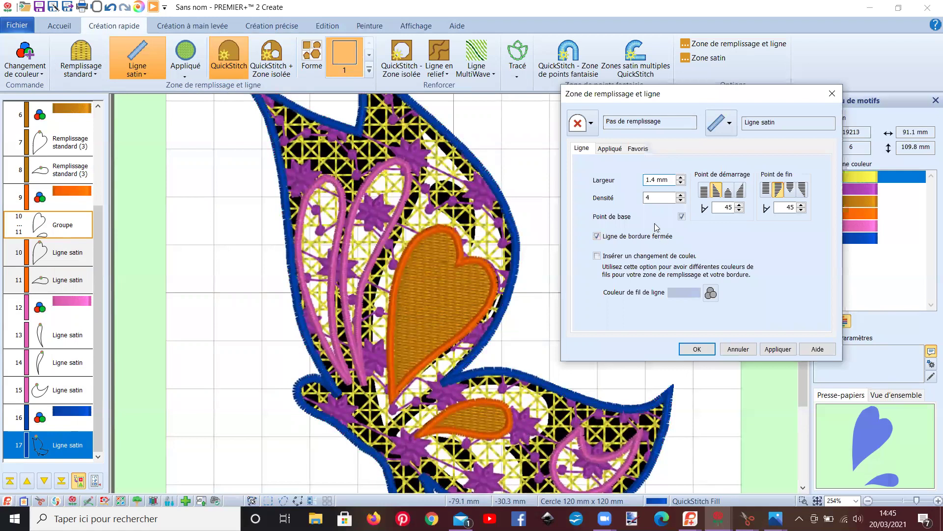
click(731, 126)
click(738, 227)
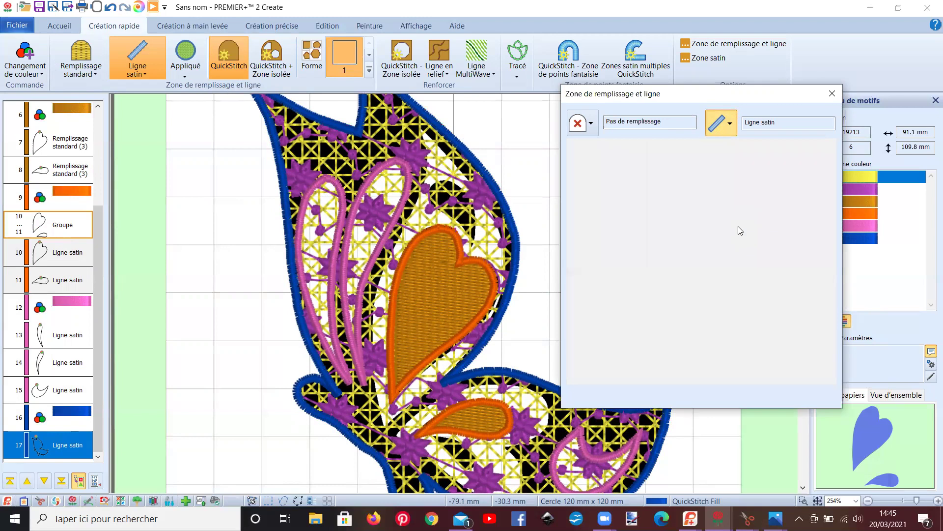
click(702, 191)
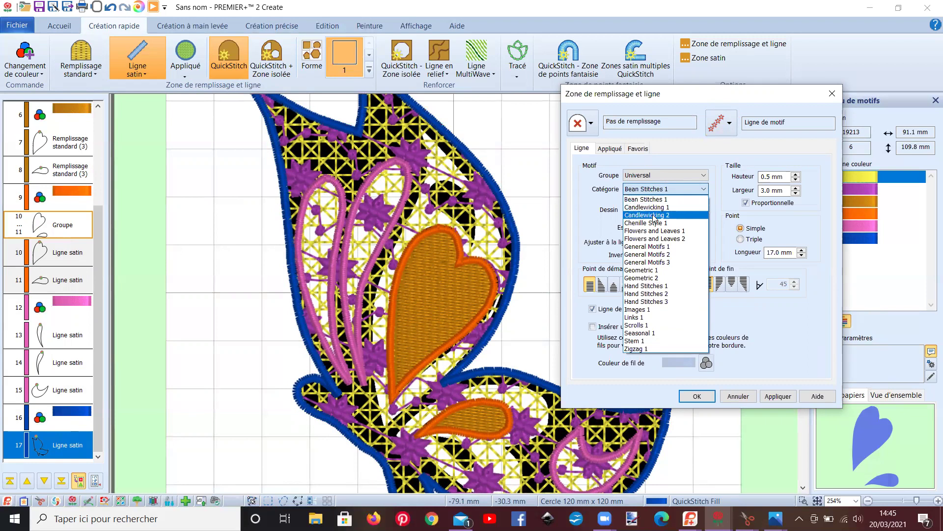
click(660, 215)
click(704, 215)
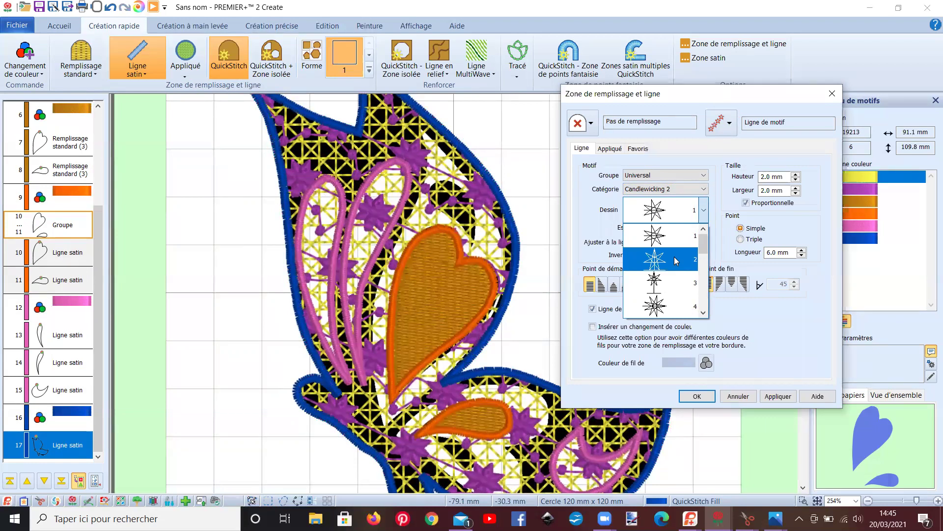
click(674, 256)
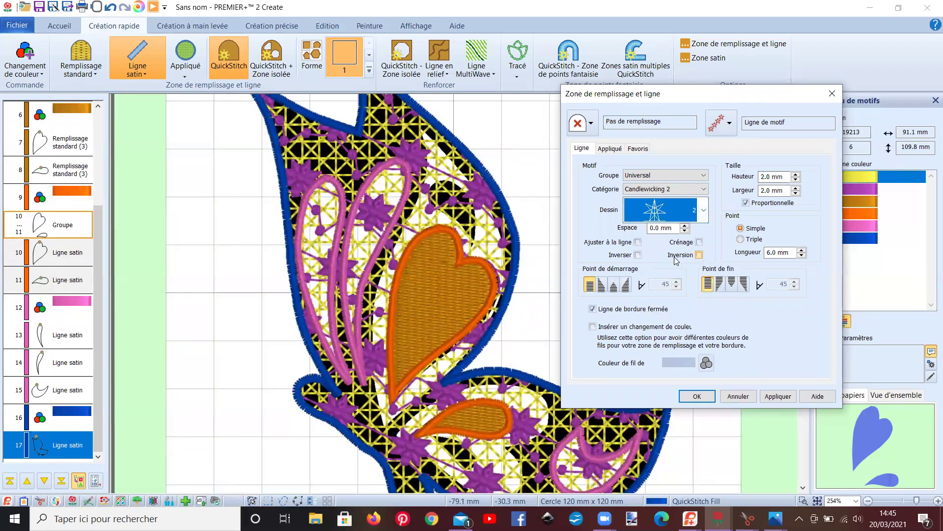
Step: Try a proportional size of 2.7 mm for the contour's star motif
click(796, 174)
click(795, 174)
click(795, 174)
click(795, 175)
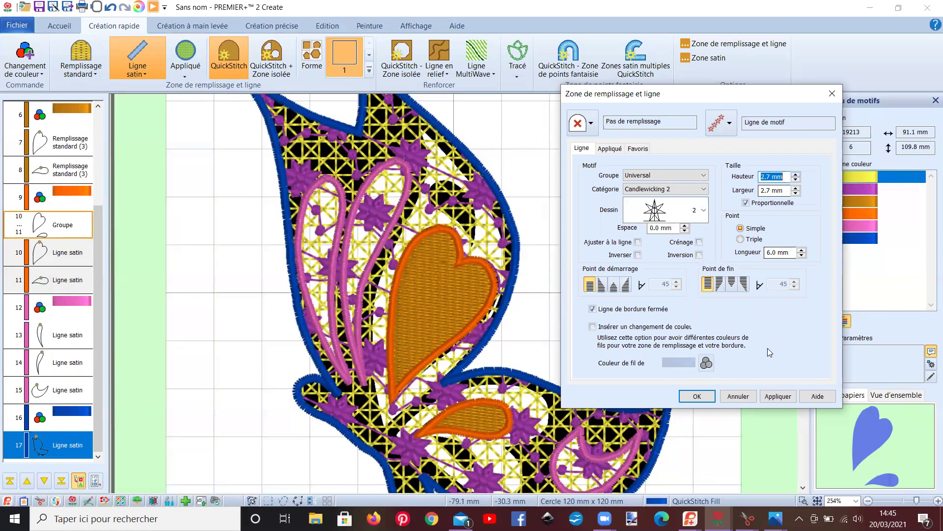
click(777, 397)
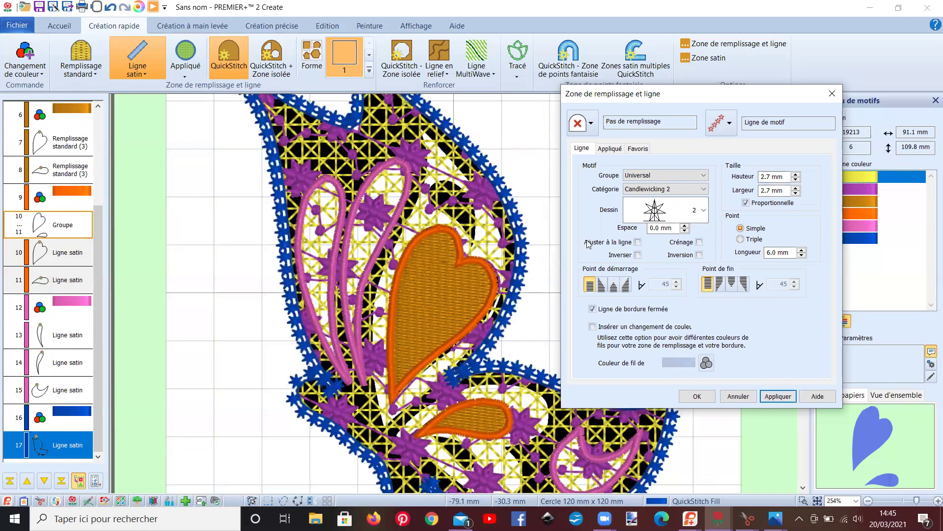
Step: Set the contour's star motif to a proportional height and width of 2.1 mm
click(796, 179)
click(795, 180)
click(796, 181)
click(779, 397)
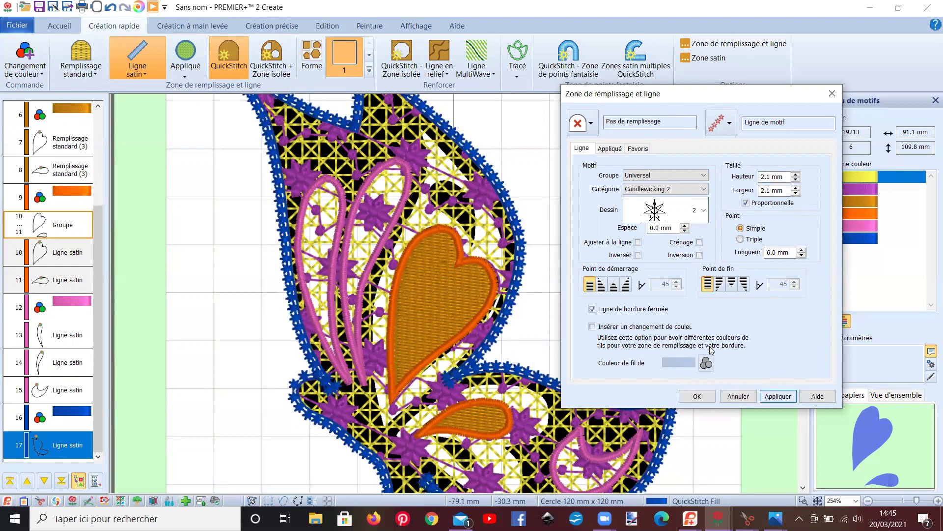
Step: Set the motif spacing to 0.7 mm, fit the motifs to the line and accept the contour's properties
click(684, 226)
click(685, 226)
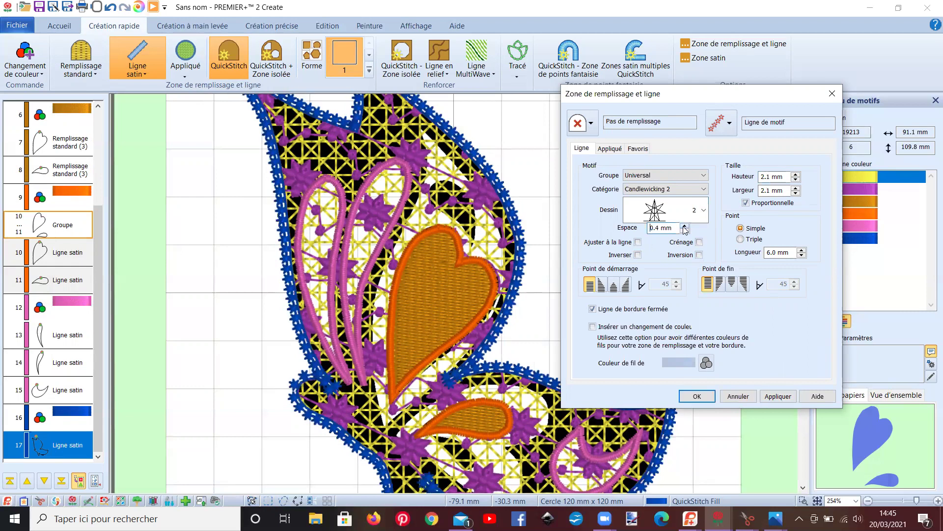
click(685, 226)
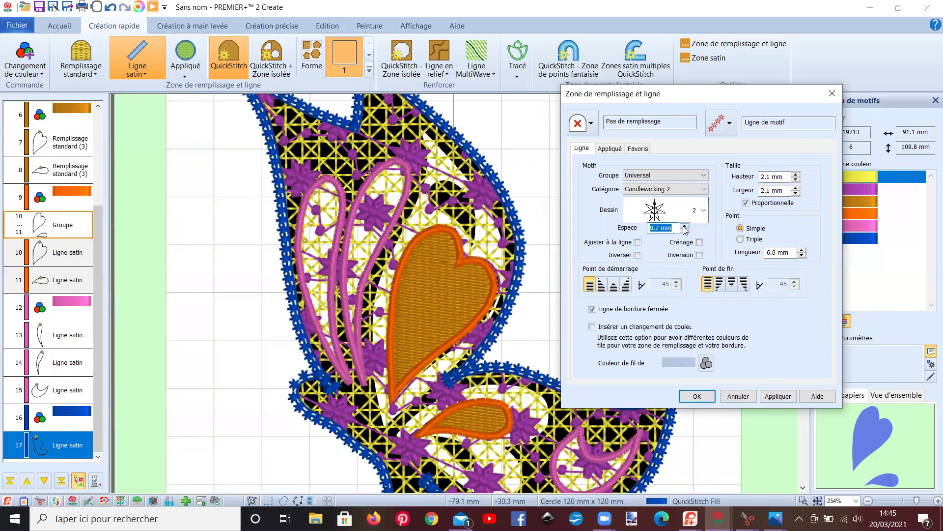
click(780, 397)
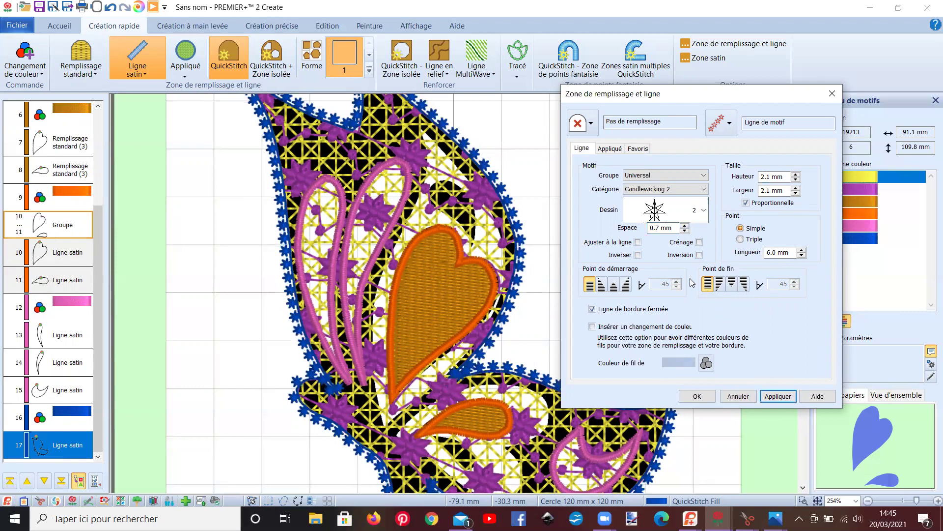
click(638, 242)
click(778, 397)
click(691, 398)
Step: Copy the blue star motif contour and paste the duplicate in place over the butterfly
scroll(535, 316, down, 2)
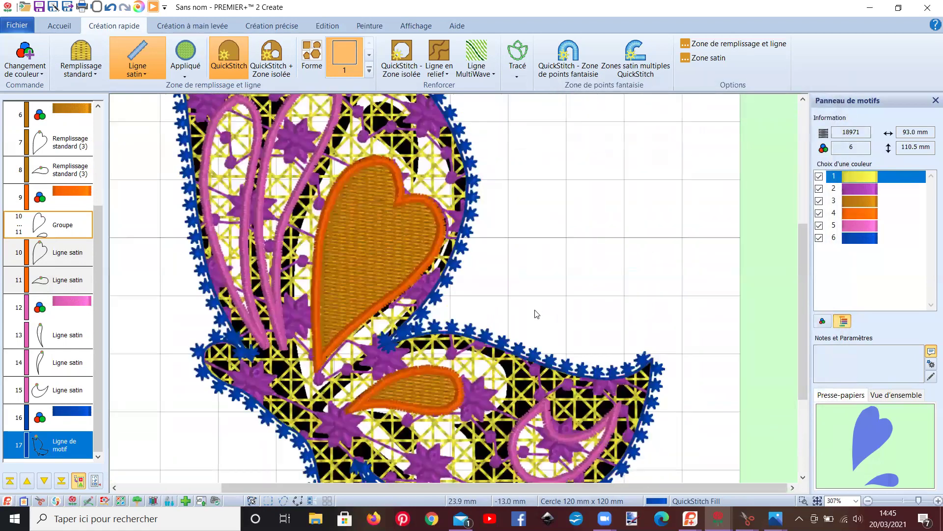
scroll(541, 316, down, 2)
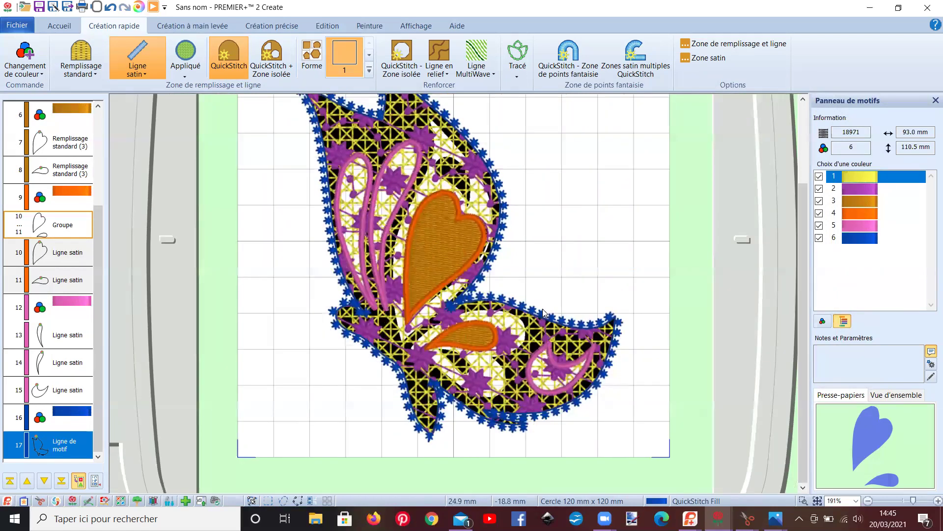
scroll(542, 309, down, 1)
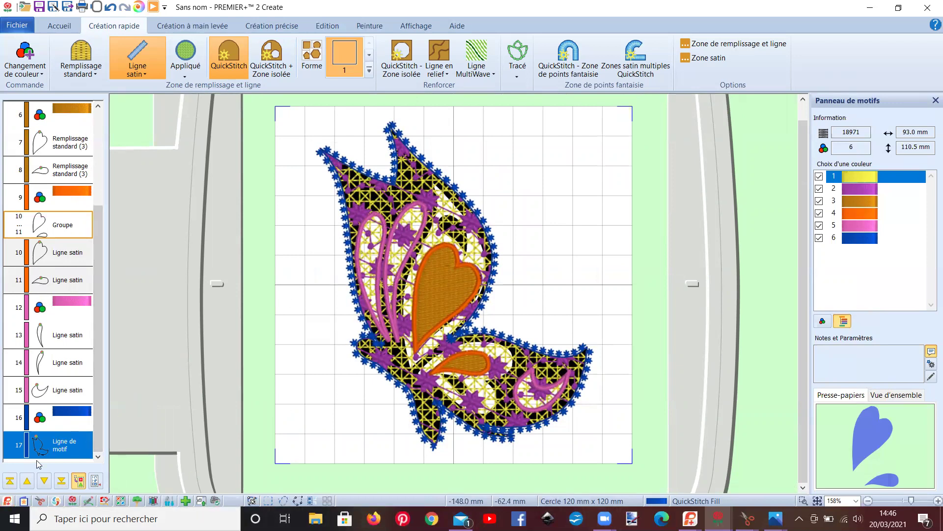
click(57, 456)
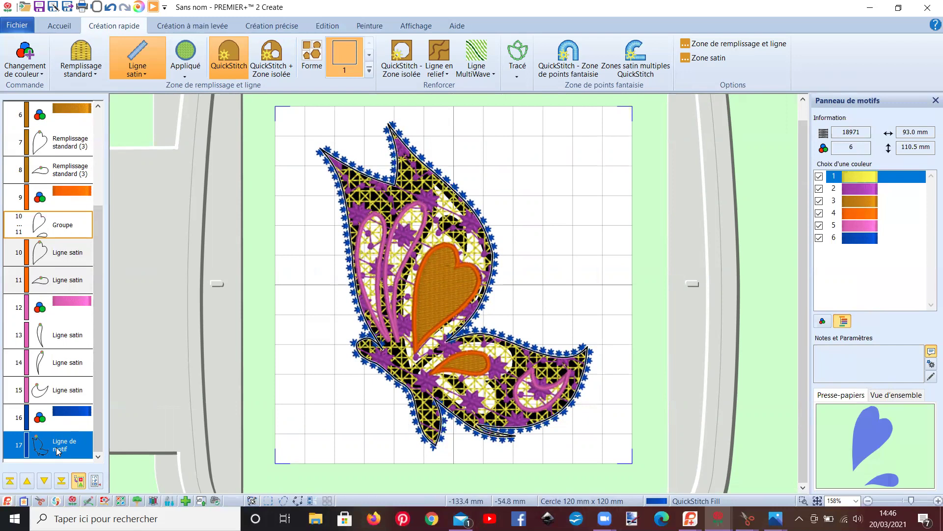
click(57, 26)
click(18, 52)
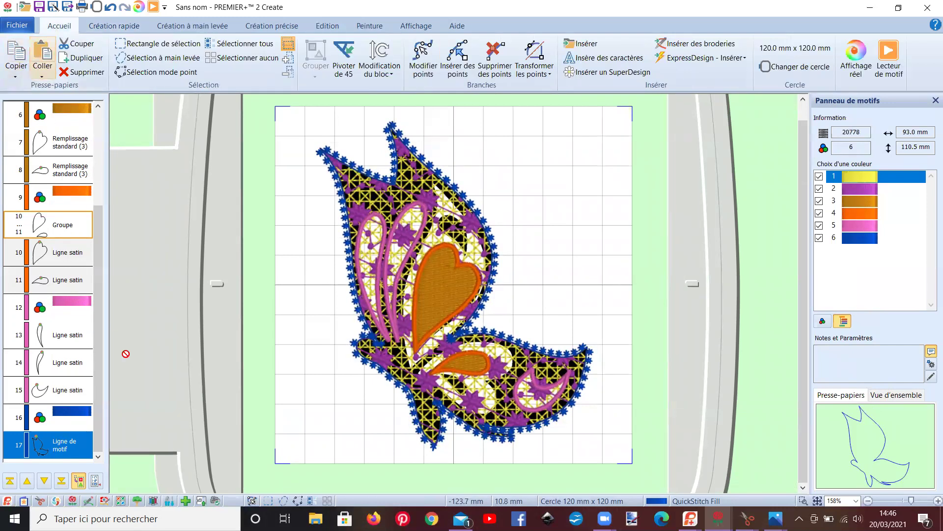
key(ctrl+v)
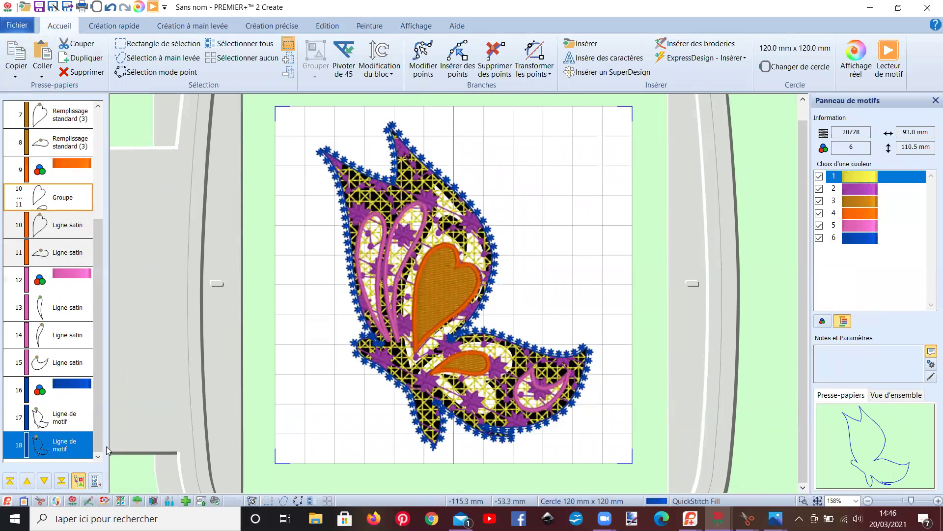
Step: Insert a red colour change between the two star motif contours and select the second contour
right_click(70, 416)
click(122, 297)
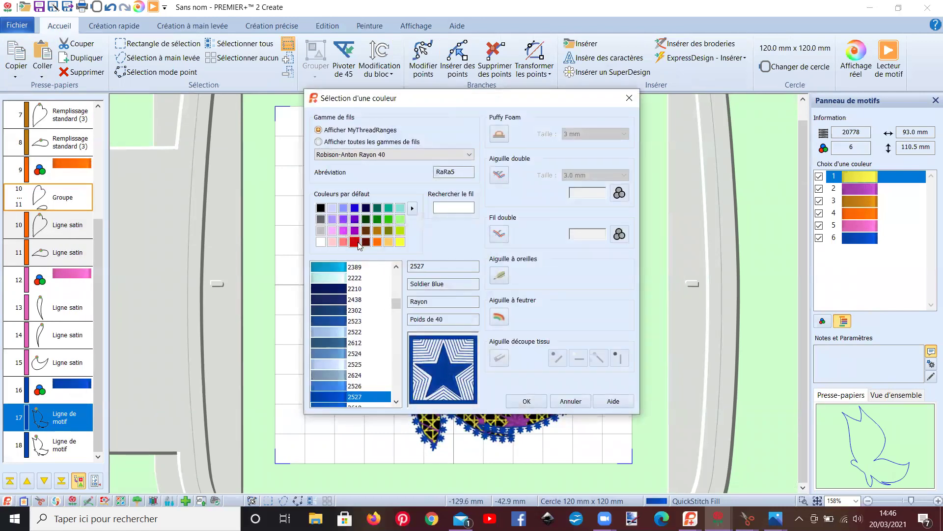
click(354, 241)
double_click(351, 286)
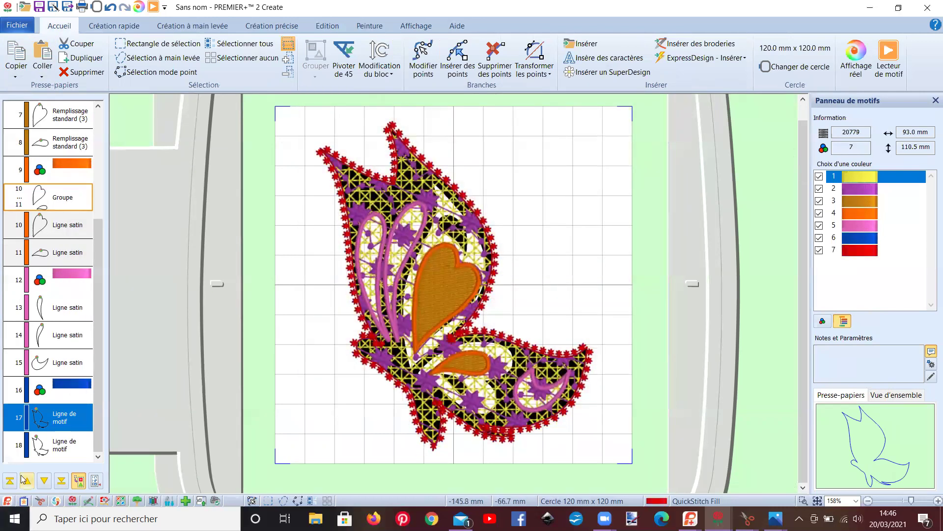
drag(97, 432, 102, 457)
click(63, 451)
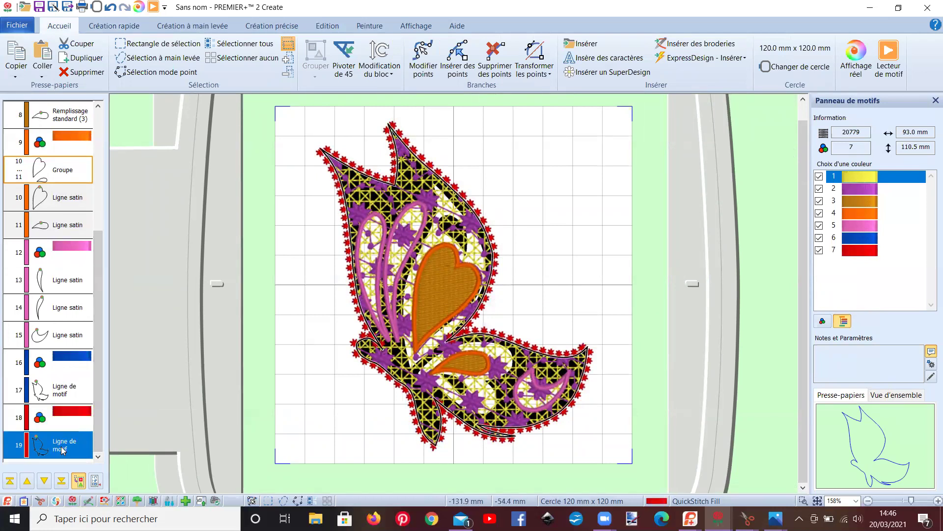
Step: Convert the red butterfly contour to a satin line 1.3 mm wide with square start and end points
right_click(63, 450)
click(122, 408)
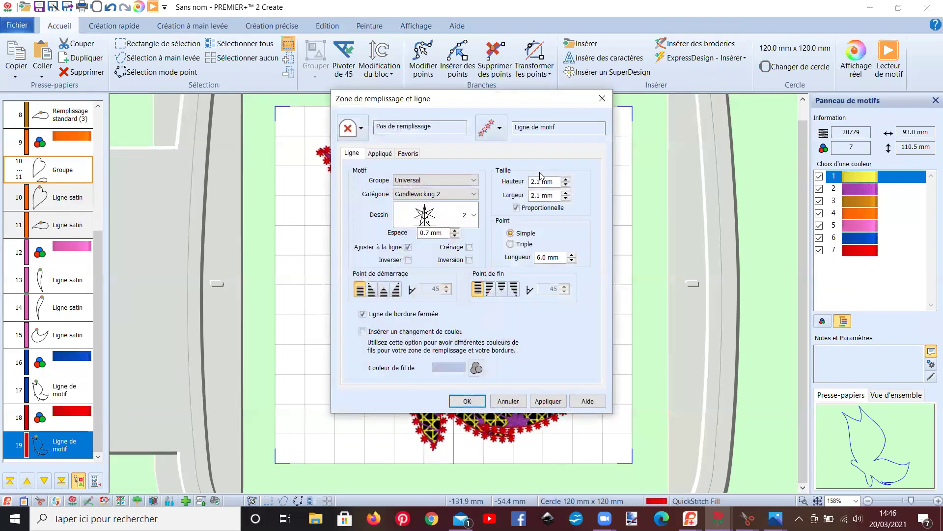
click(498, 133)
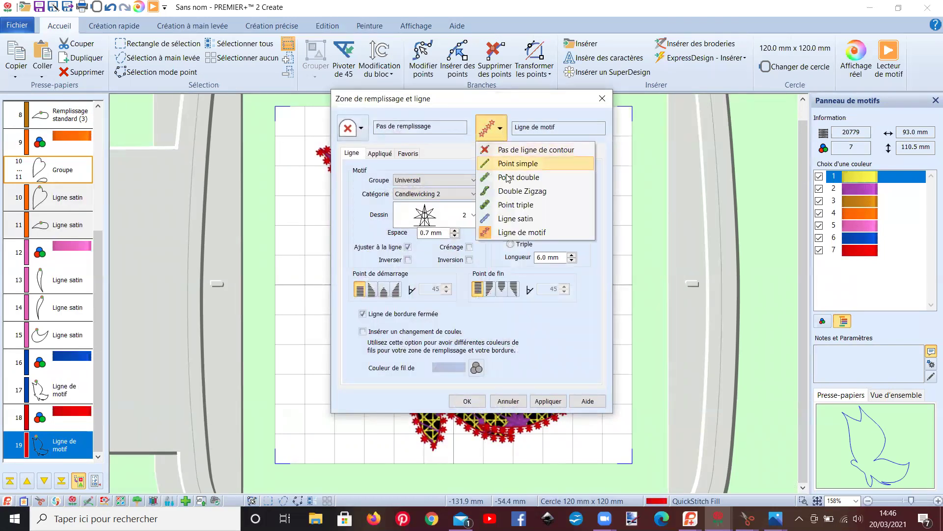
click(507, 219)
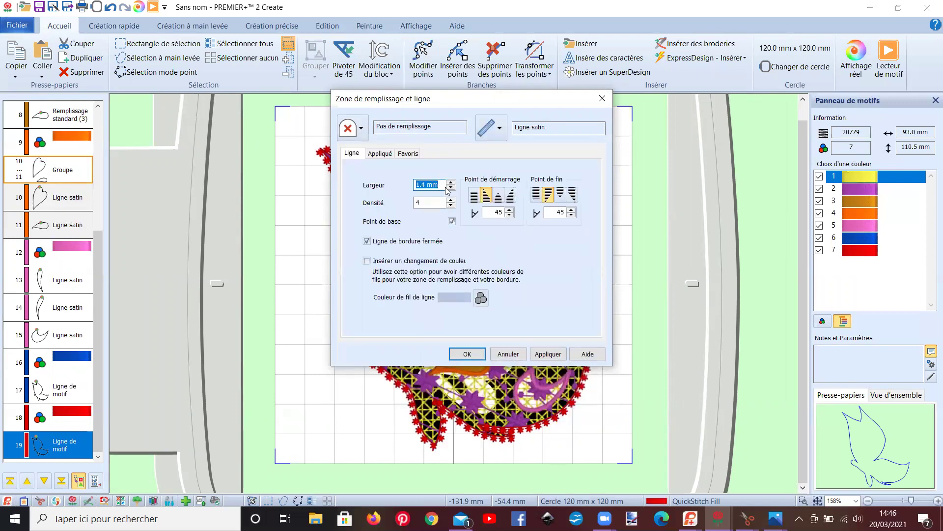
click(450, 187)
click(474, 196)
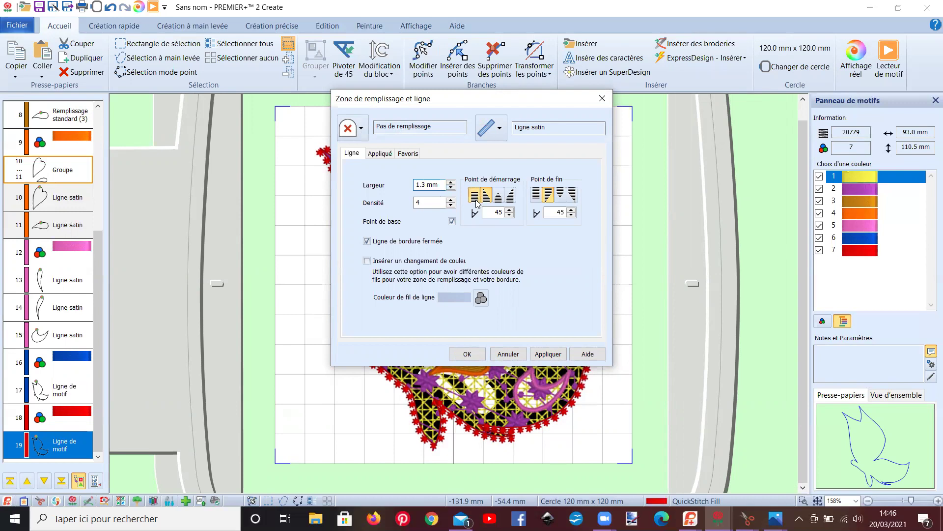
click(537, 199)
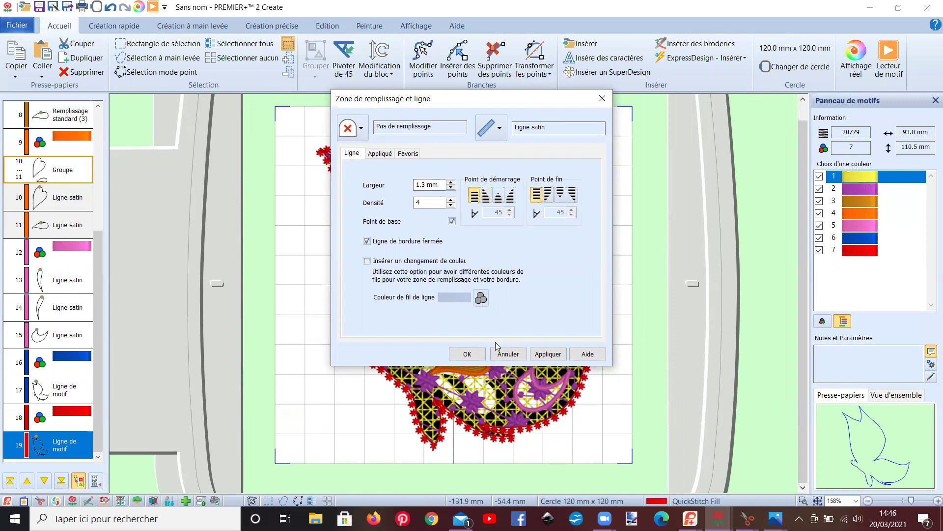
click(468, 354)
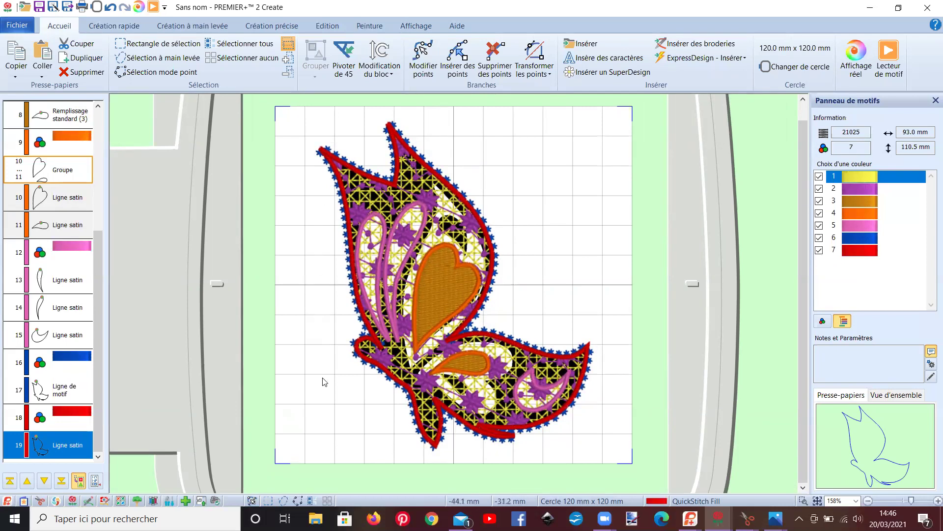
Step: Nudge the lower tip point of the outermost pink satin line and select the neighbouring pink satin line
scroll(344, 360, up, 2)
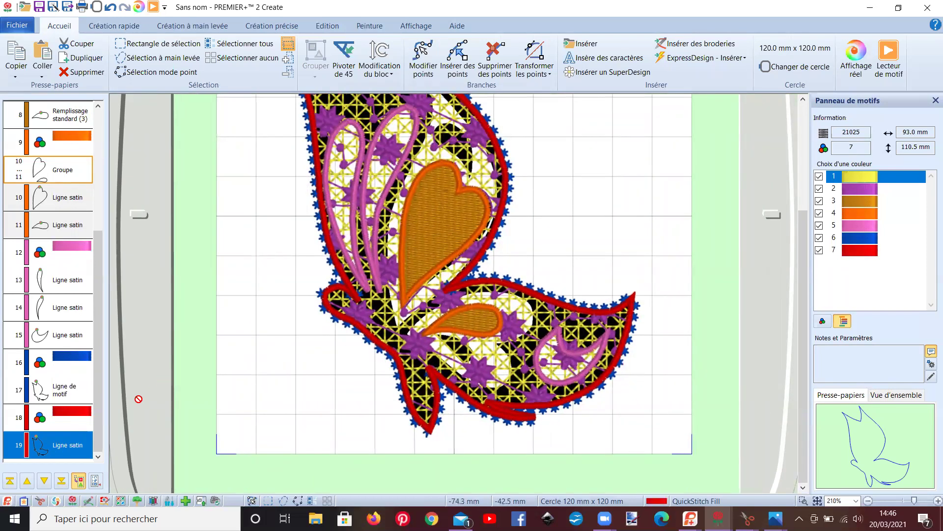
click(68, 444)
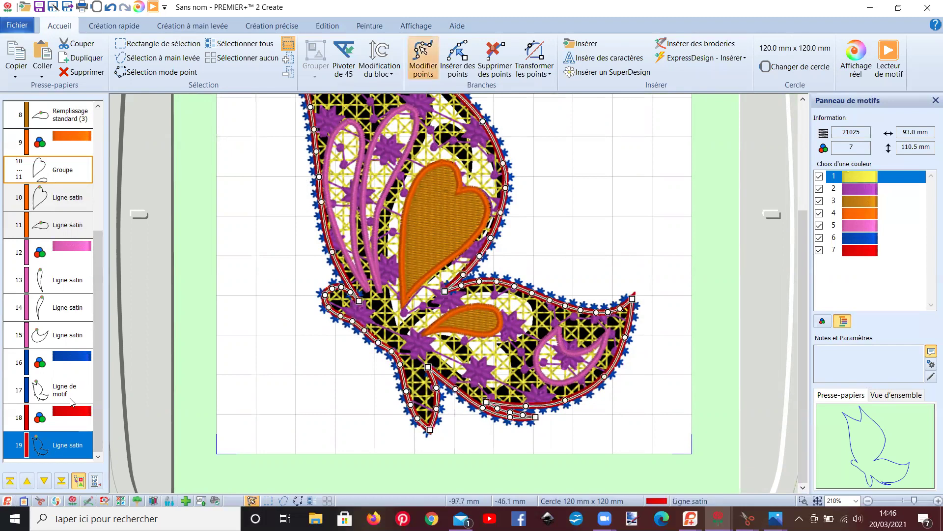
scroll(342, 254, up, 5)
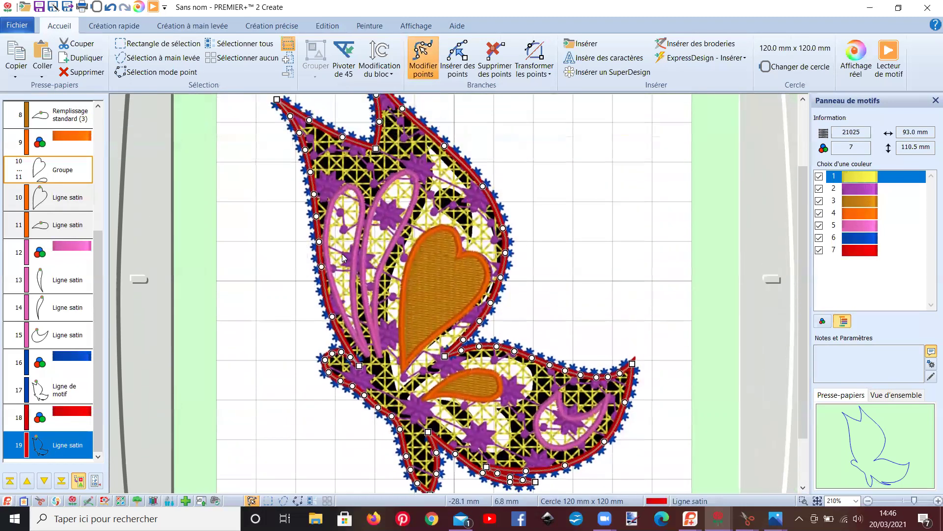
scroll(343, 256, down, 1)
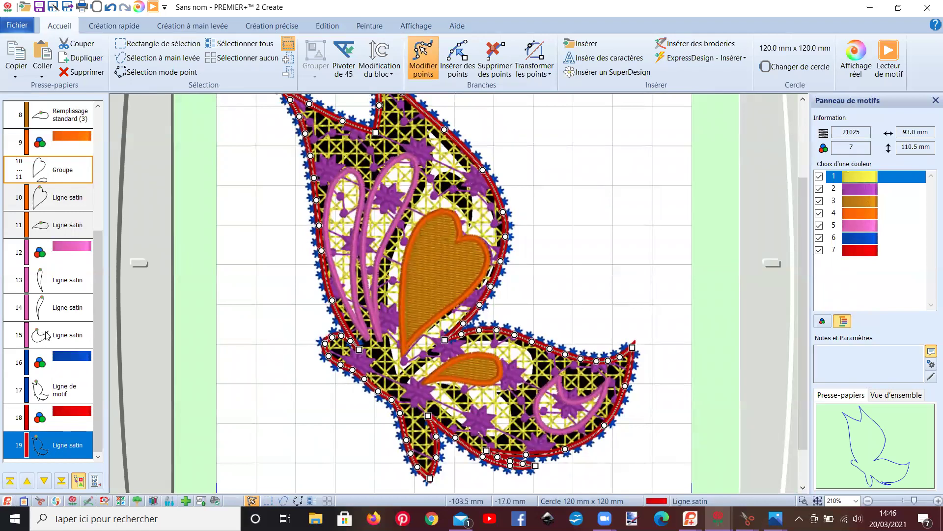
click(68, 283)
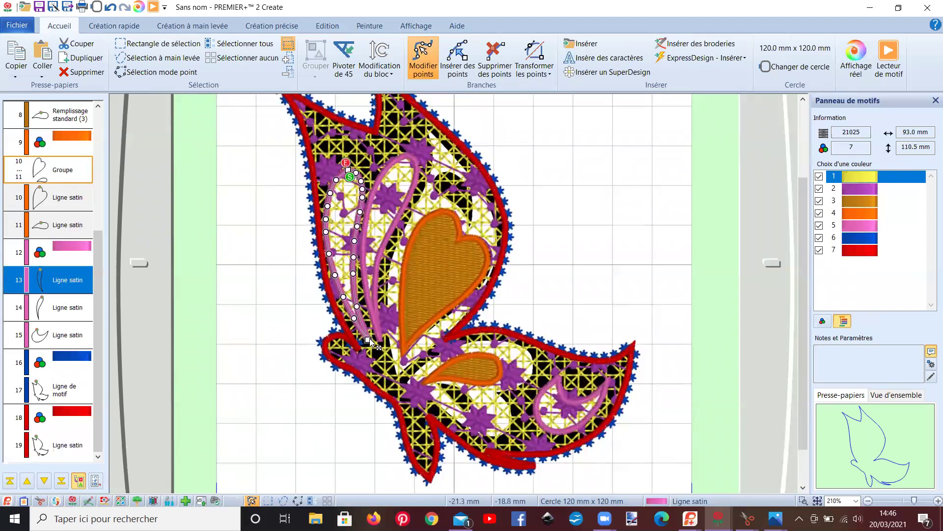
drag(366, 344, 369, 344)
click(375, 323)
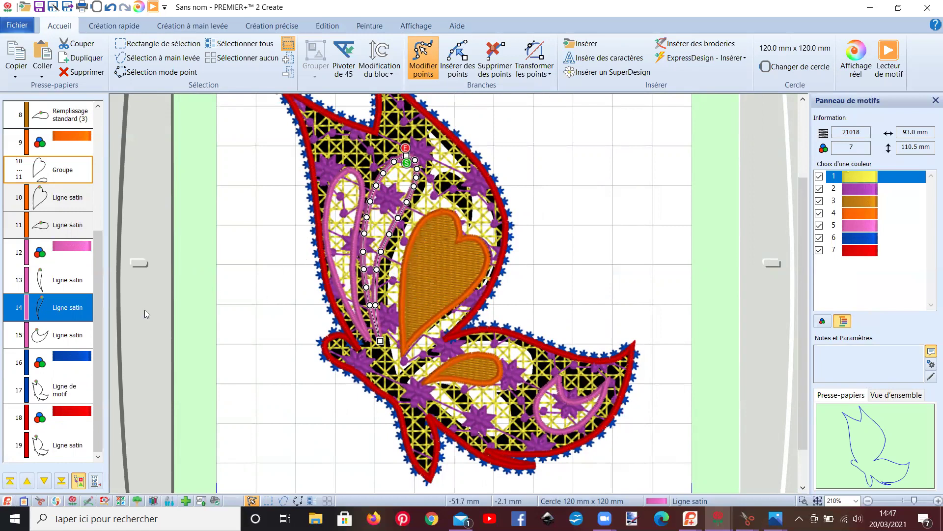
drag(100, 358, 106, 223)
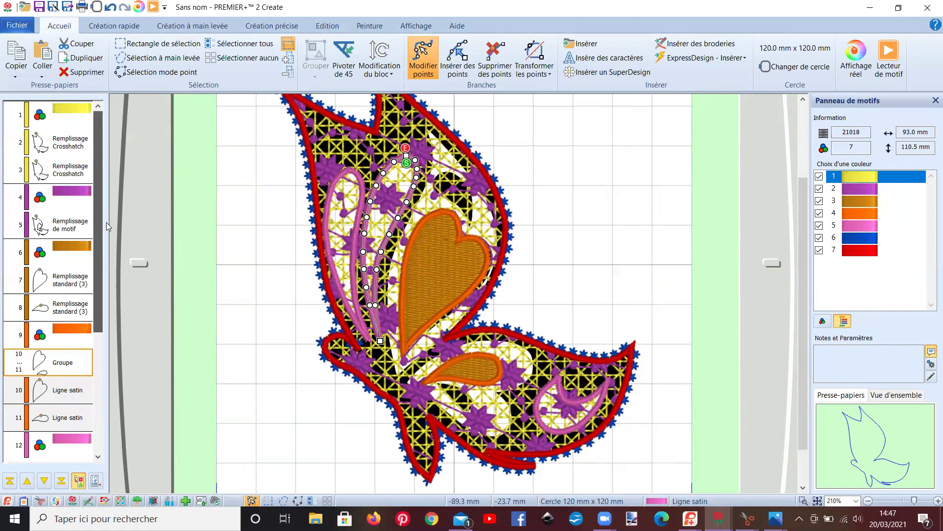
click(71, 283)
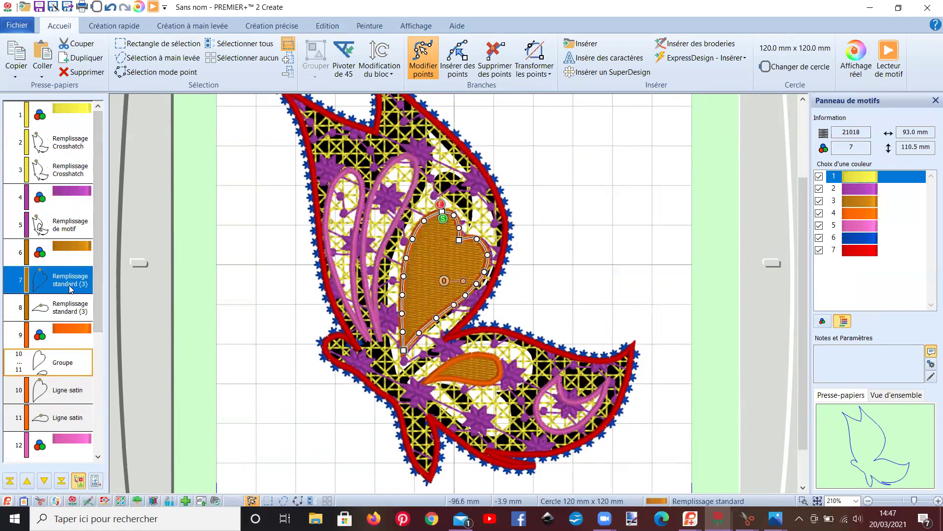
ctrl+click(67, 314)
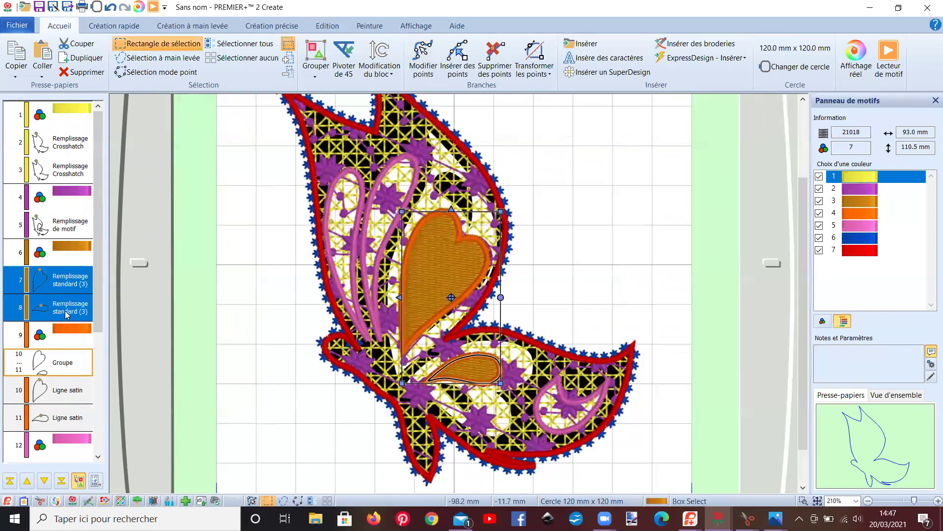
right_click(65, 315)
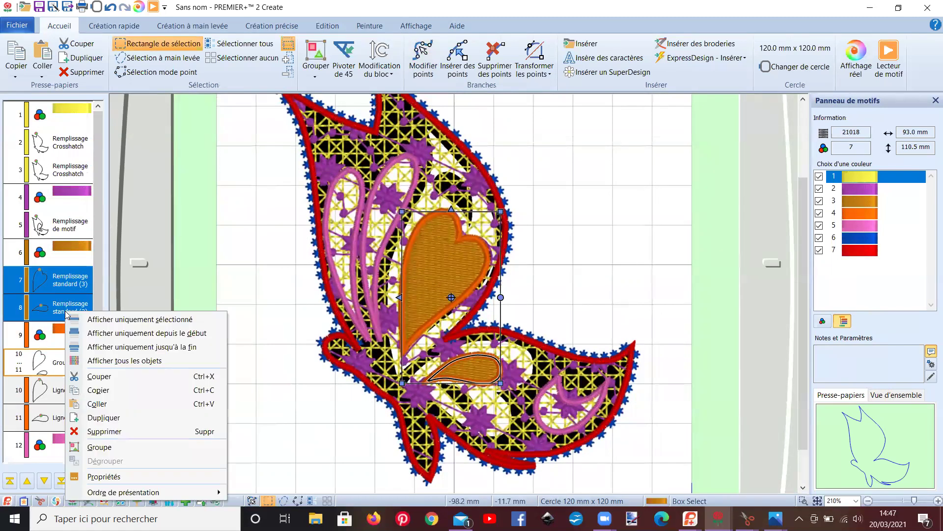
click(102, 478)
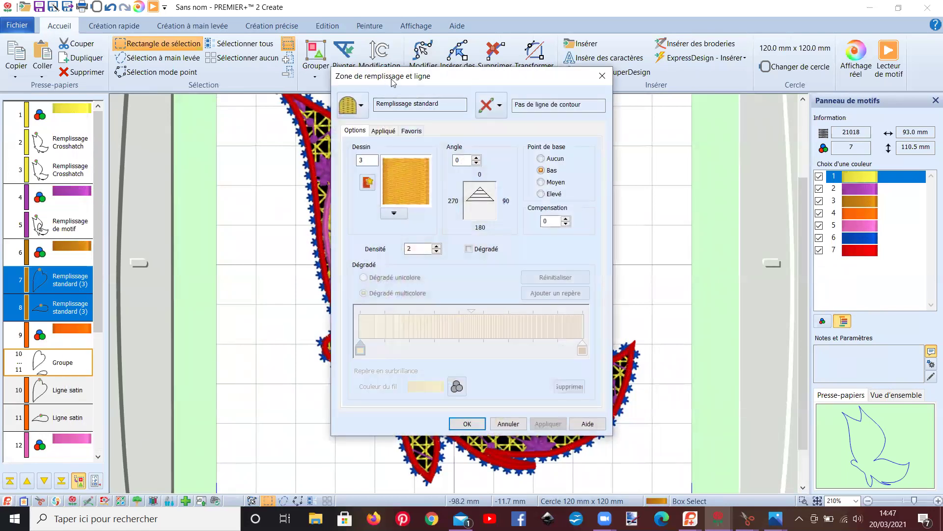
drag(393, 82, 690, 57)
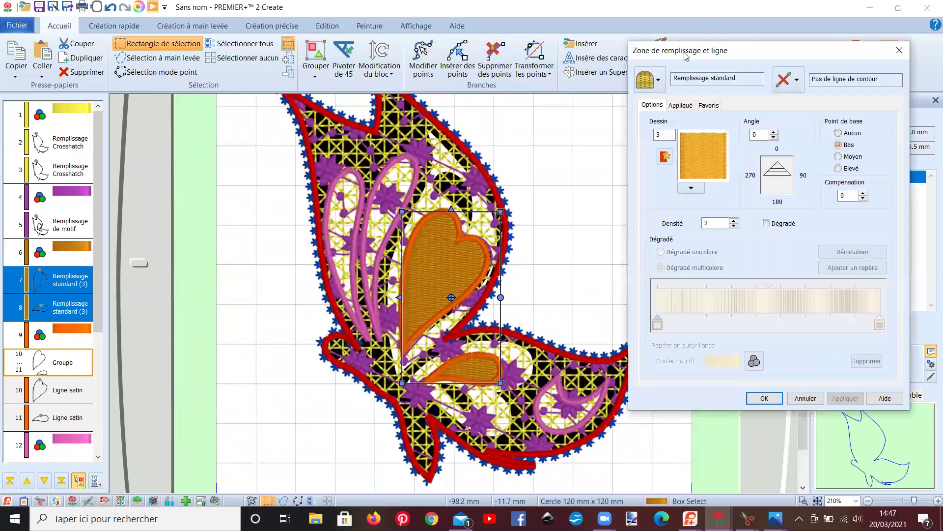
click(658, 81)
click(662, 129)
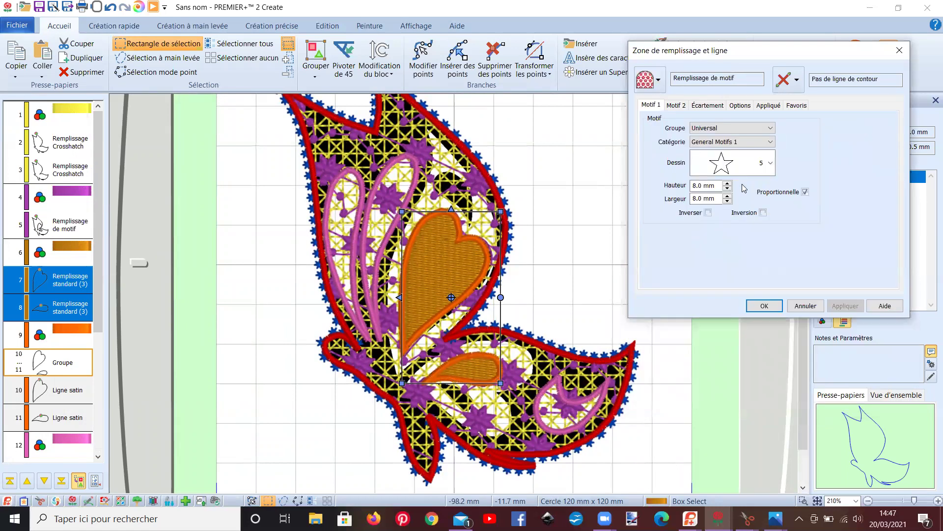
click(761, 142)
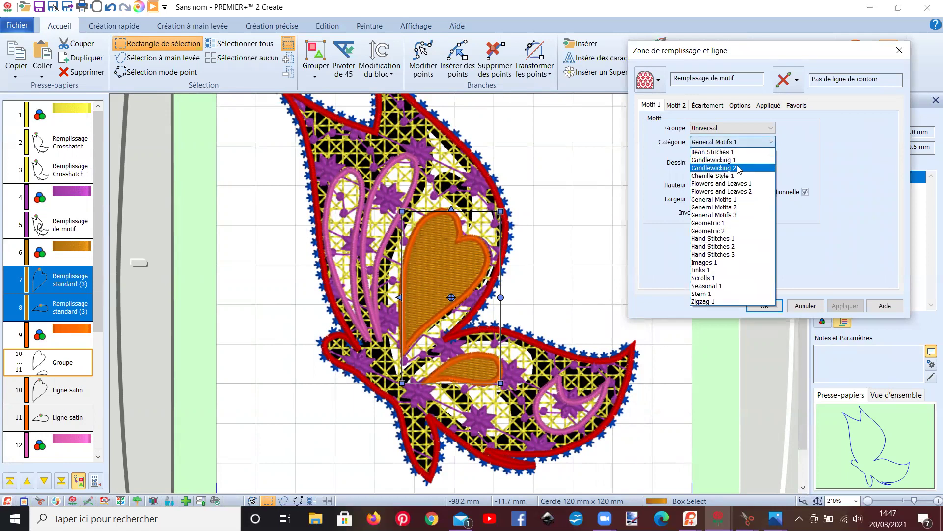
click(759, 161)
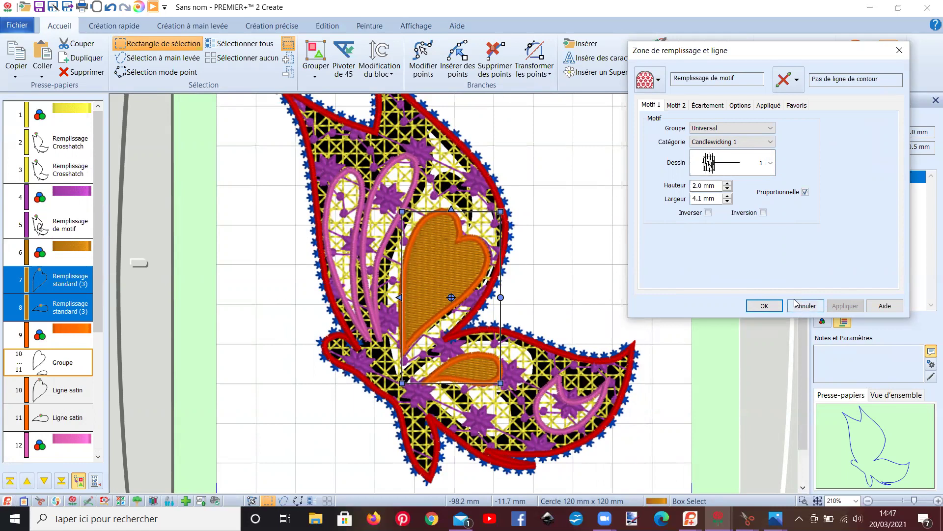
click(899, 50)
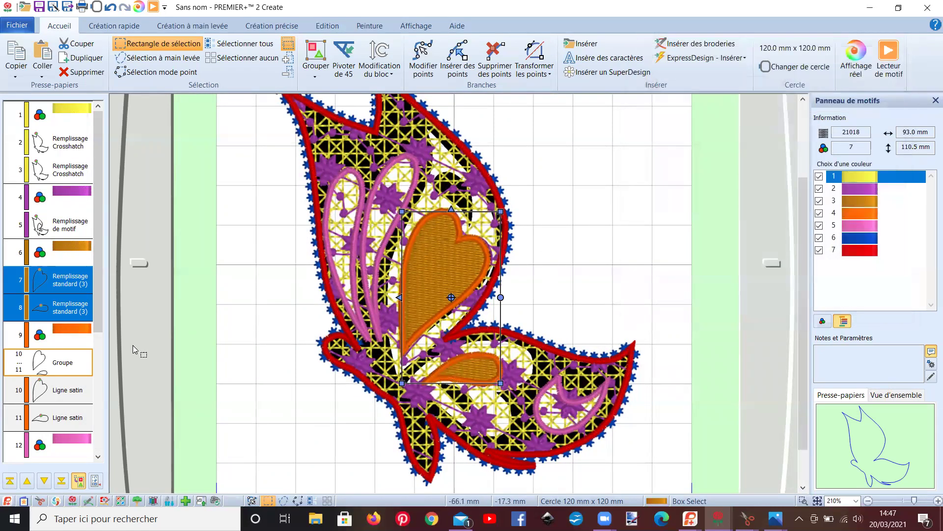
Step: Change the heart's standard fill to a motif fill in its properties
click(72, 279)
right_click(73, 278)
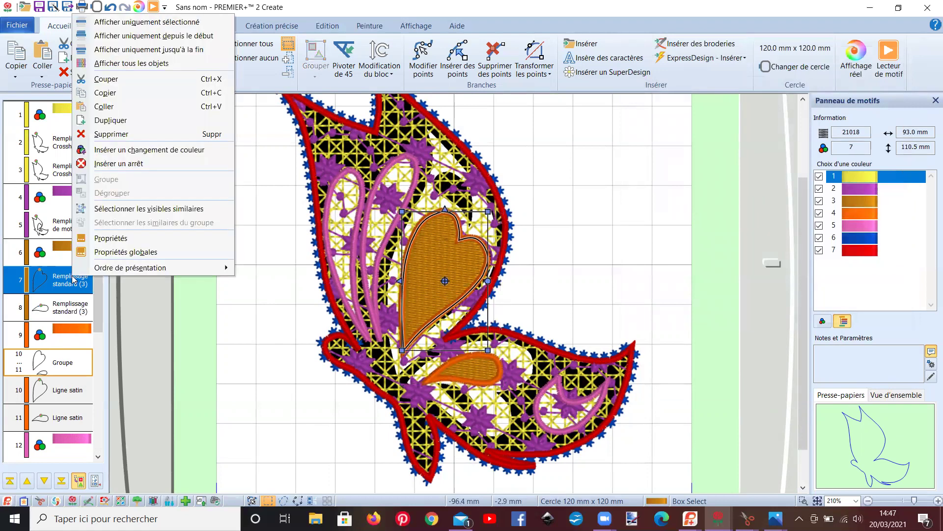
click(98, 238)
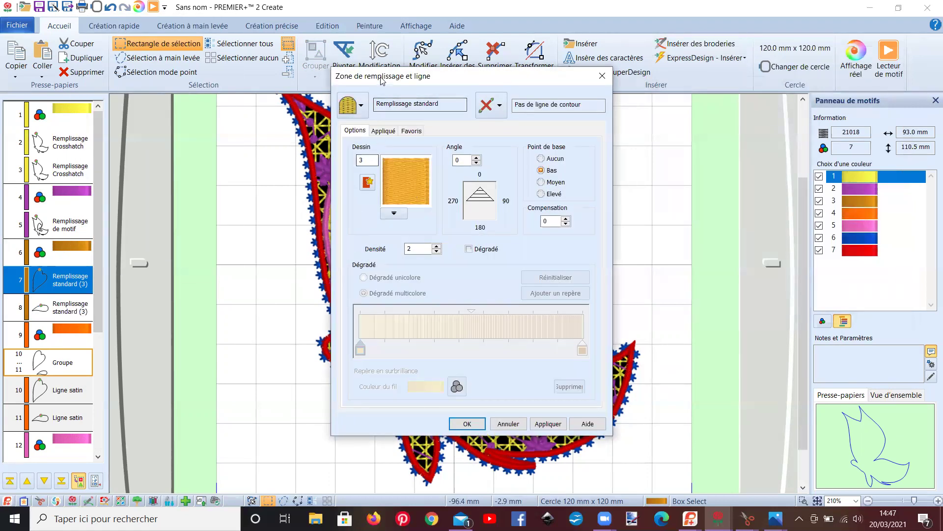
drag(386, 80, 695, 64)
click(664, 90)
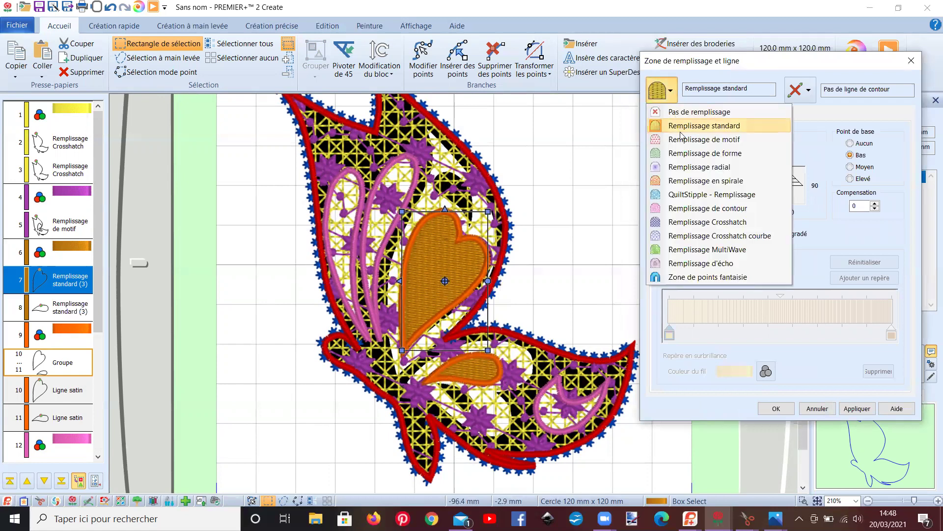
click(679, 140)
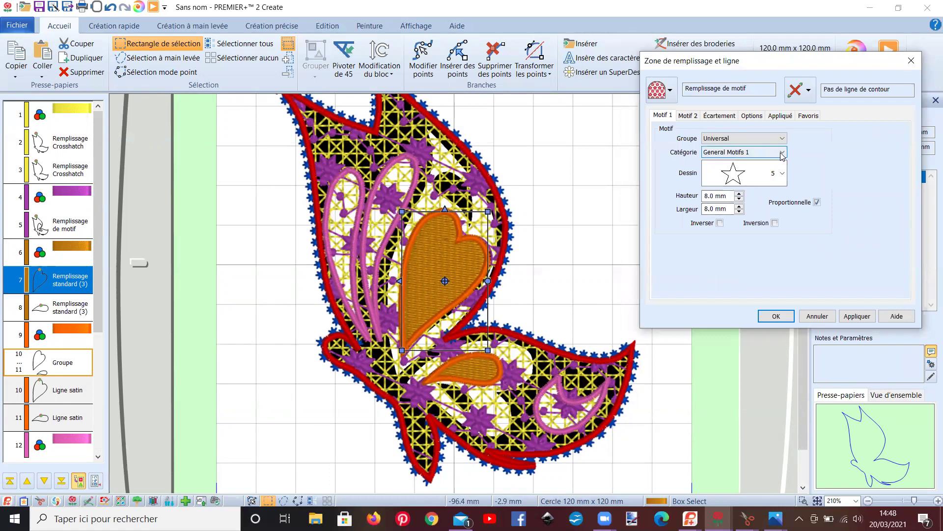
Step: Choose motif 1 from the Universal Candlewicking 1 category for the heart and apply it
click(781, 152)
click(764, 179)
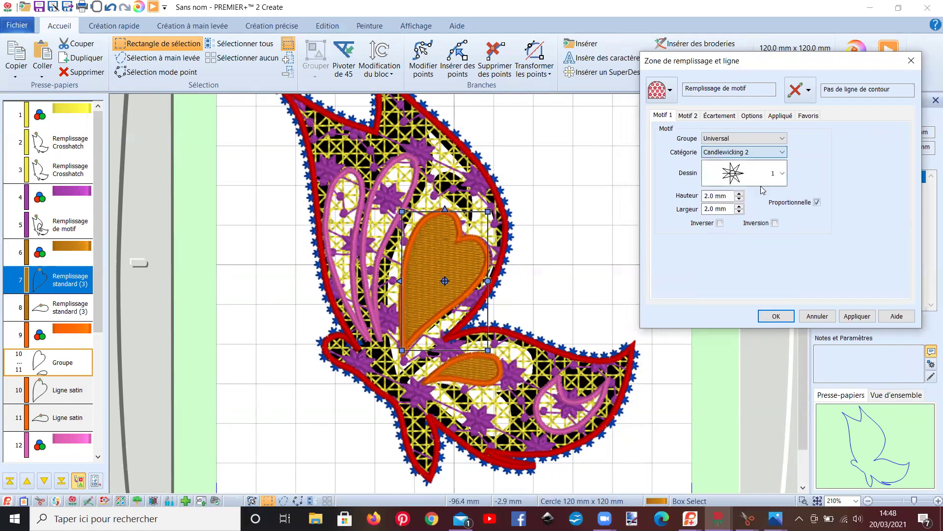
click(782, 154)
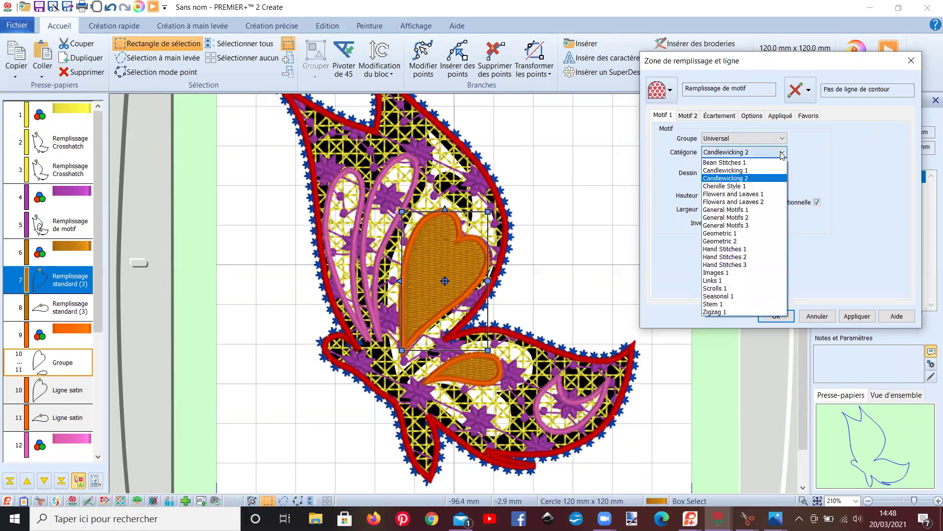
click(757, 170)
click(857, 316)
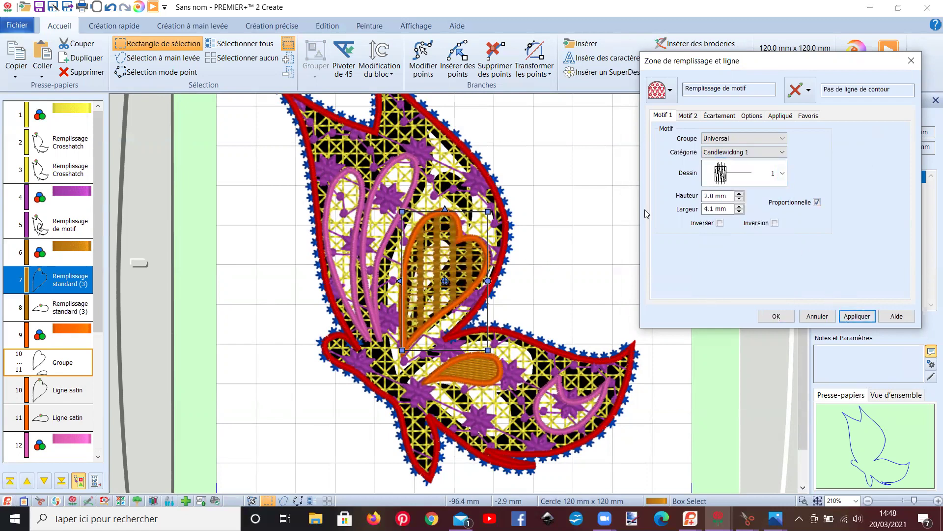
Step: Set the heart's motif to a proportional height of 2.2 mm and width of 4.5 mm and apply it
click(739, 193)
click(739, 194)
click(857, 316)
click(740, 199)
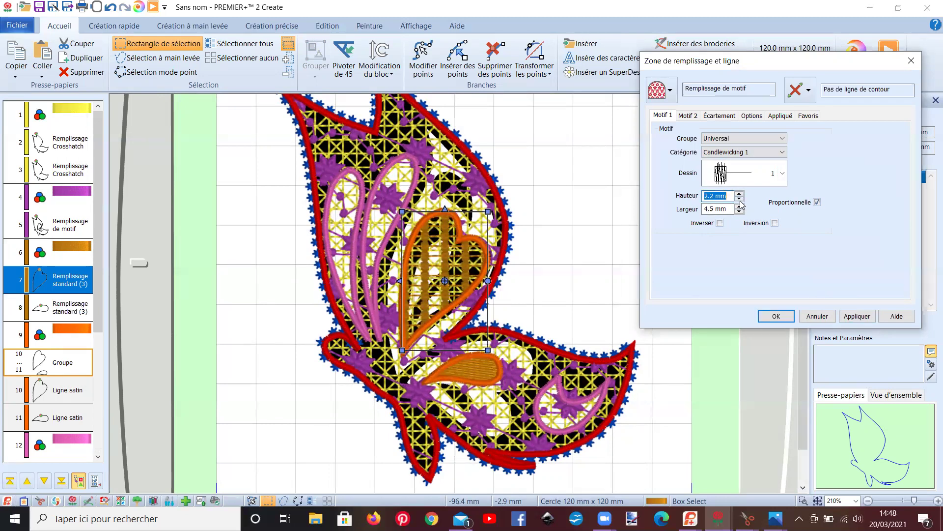
click(740, 195)
click(740, 195)
click(857, 317)
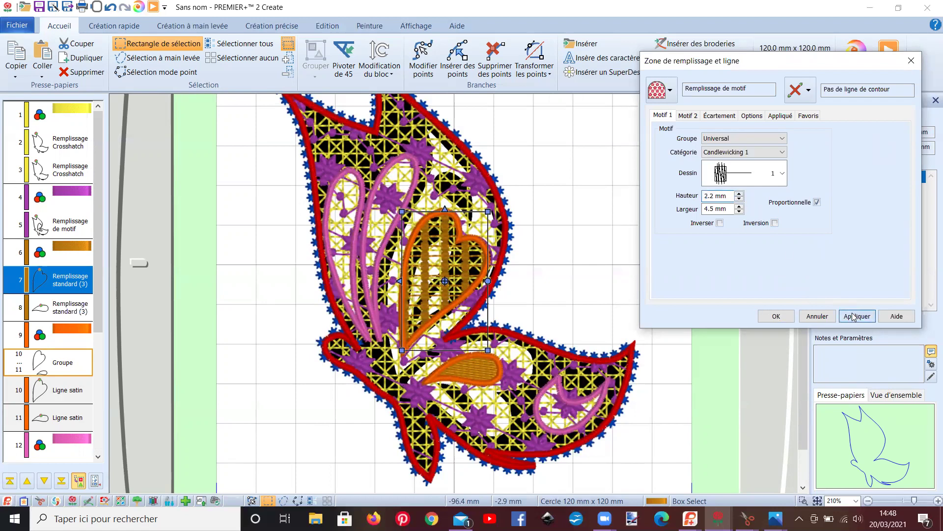
Step: Set the heart motif's horizontal spacing to -26%, apply it and accept the fill properties
click(707, 117)
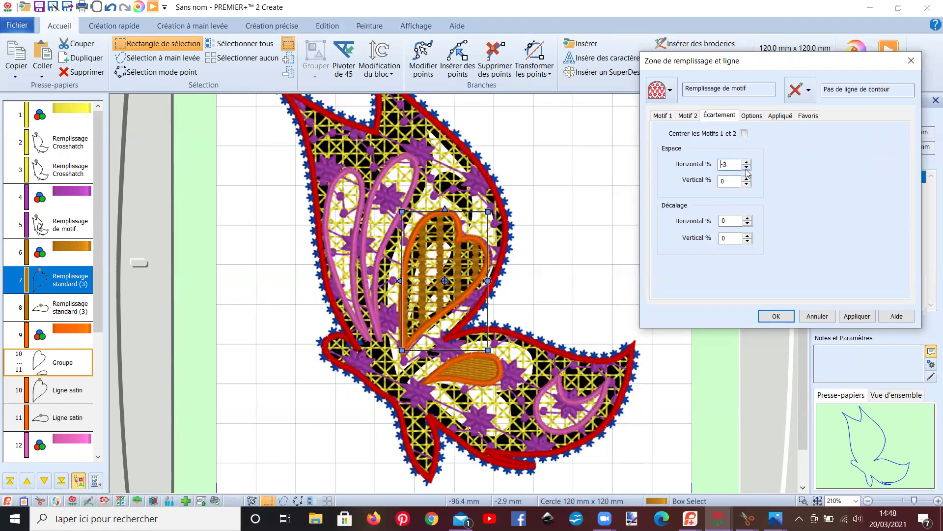
click(747, 183)
click(854, 317)
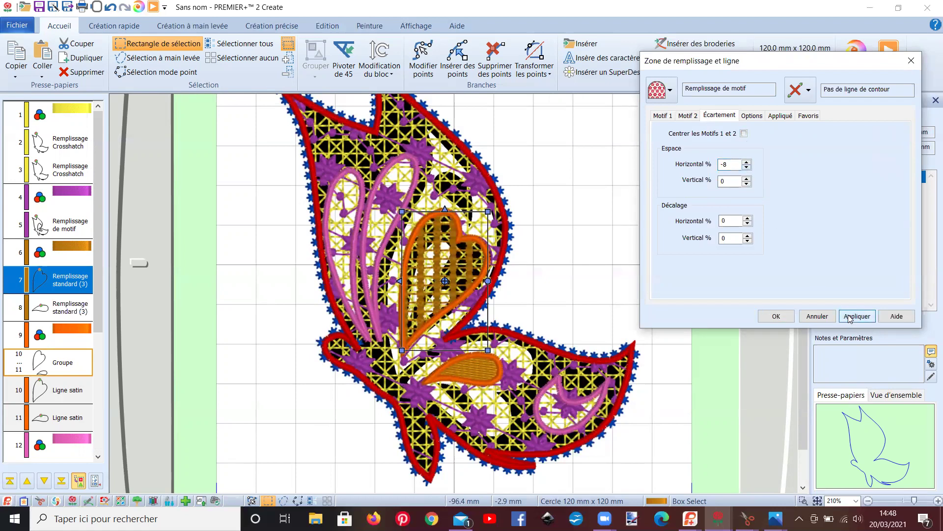
click(747, 167)
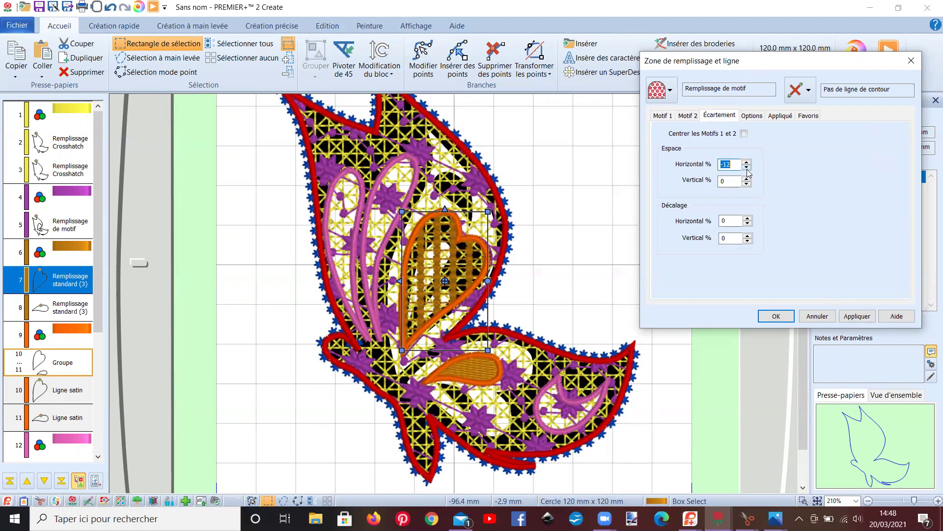
click(855, 320)
click(747, 168)
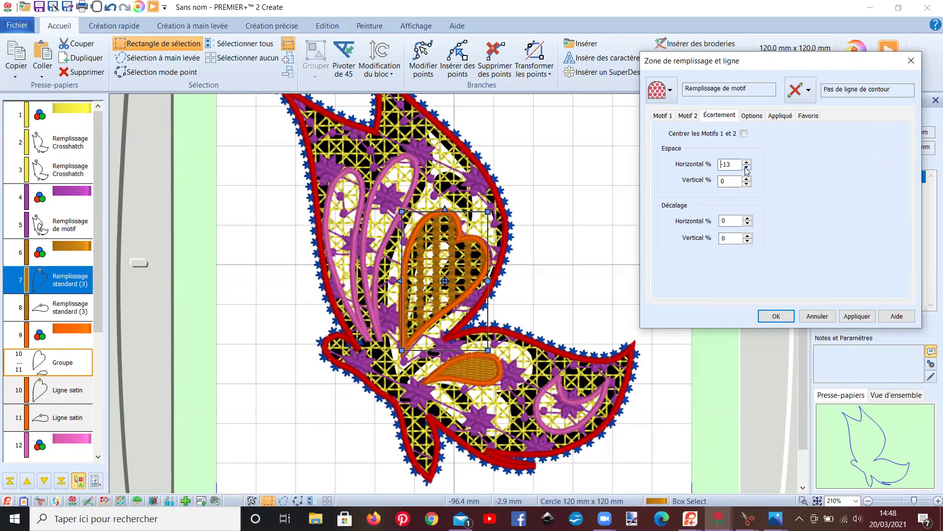
click(747, 169)
click(852, 315)
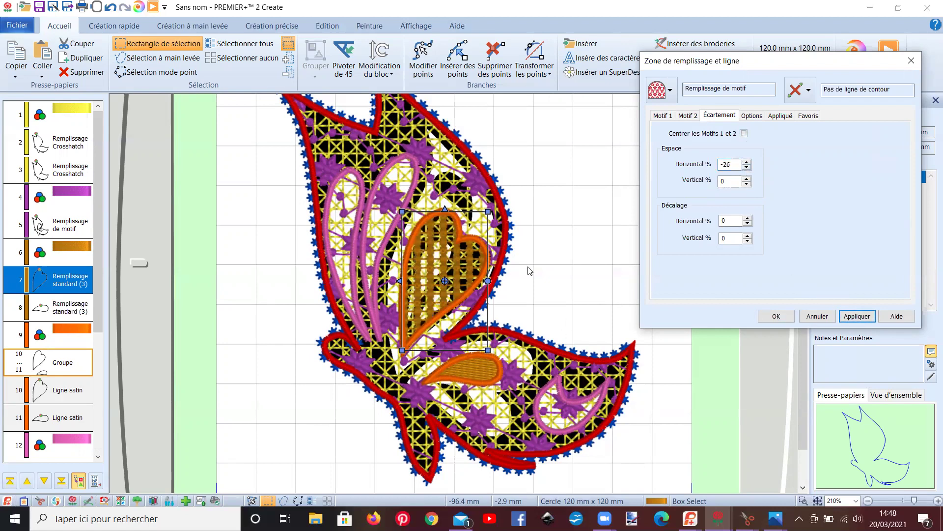
click(751, 121)
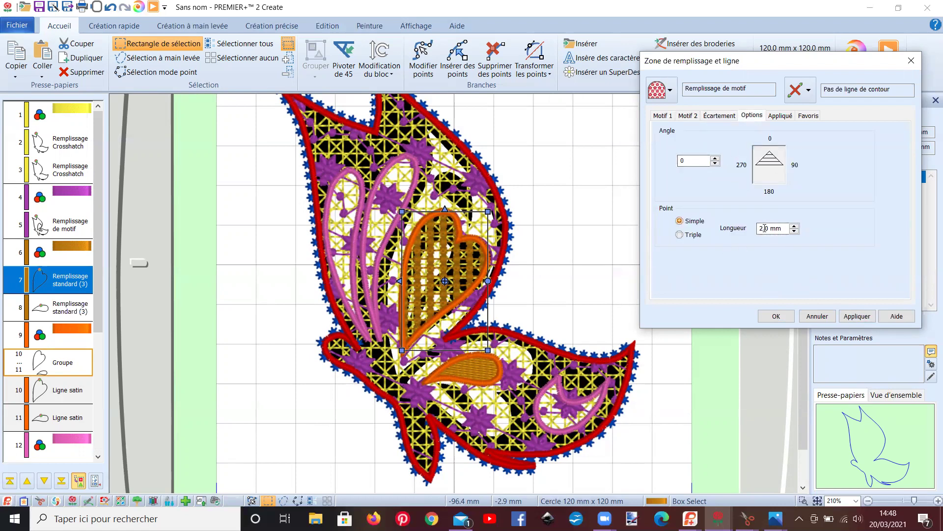
click(777, 317)
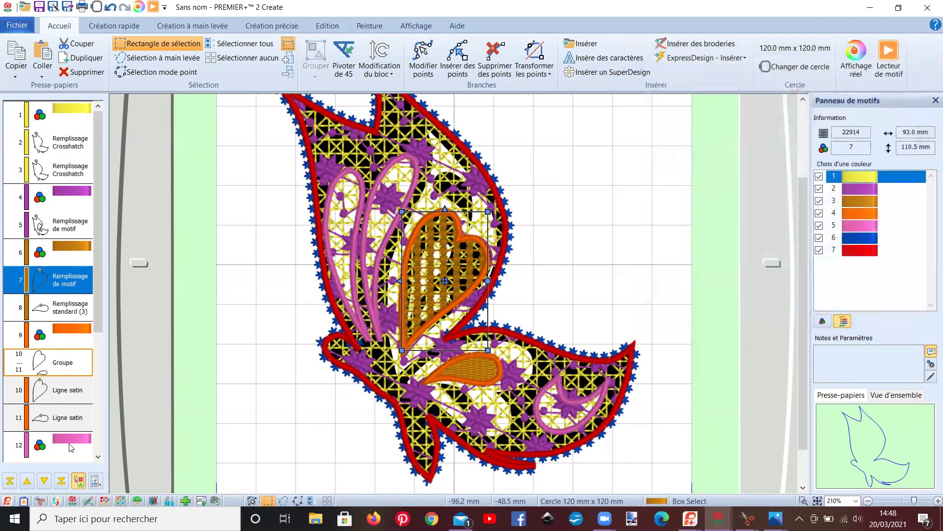
Step: Change the small teardrop's standard fill in the lower wing to a motif fill
click(59, 314)
right_click(60, 314)
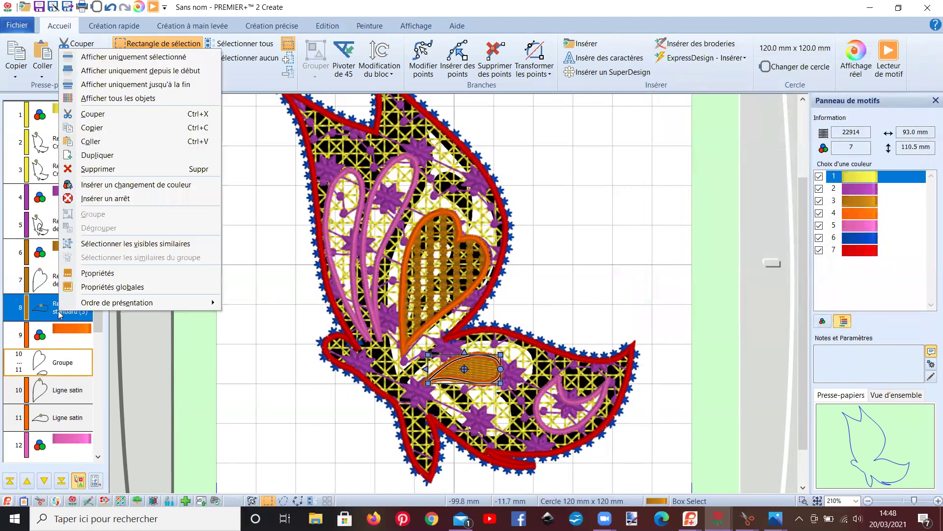
click(74, 274)
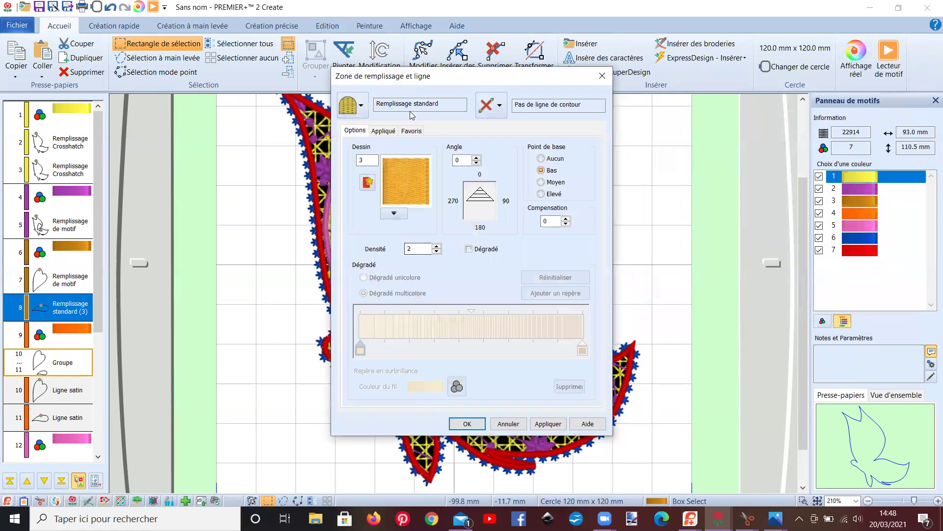
click(352, 105)
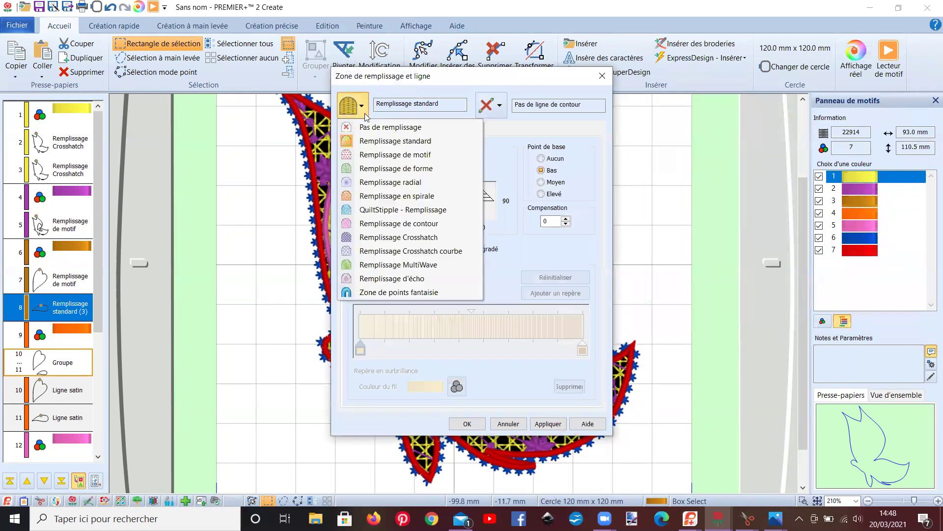
click(384, 156)
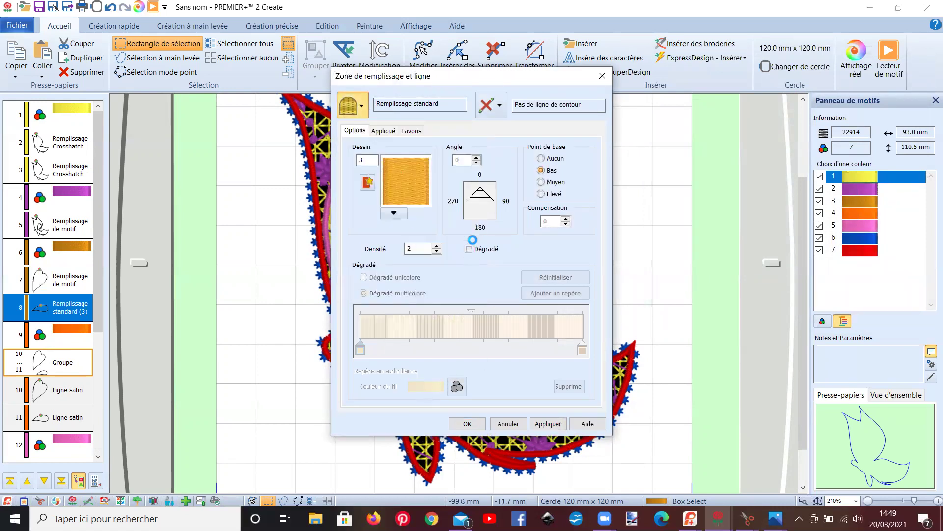
Step: Give the teardrop Candlewicking 1 motif 1 at 2.2 mm height and 4.5 mm width, with -30% horizontal spacing, and accept
click(476, 168)
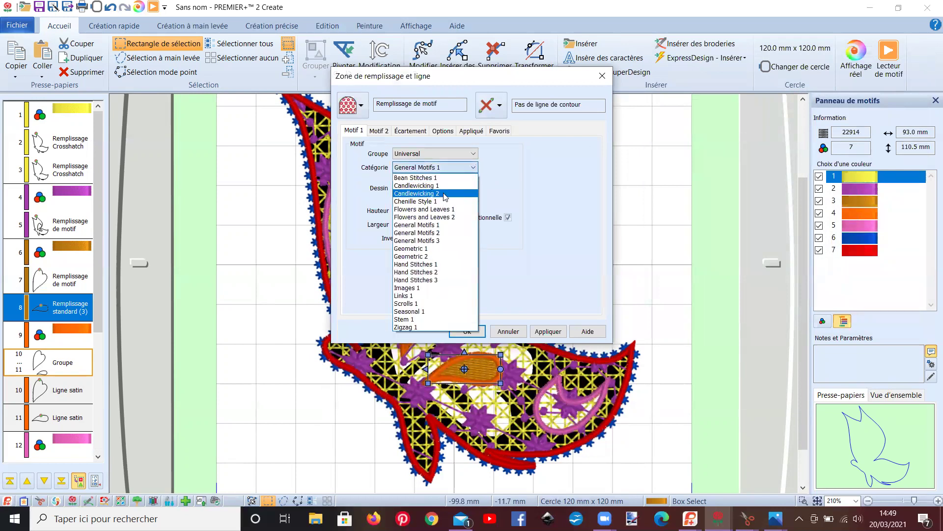
click(444, 189)
click(430, 208)
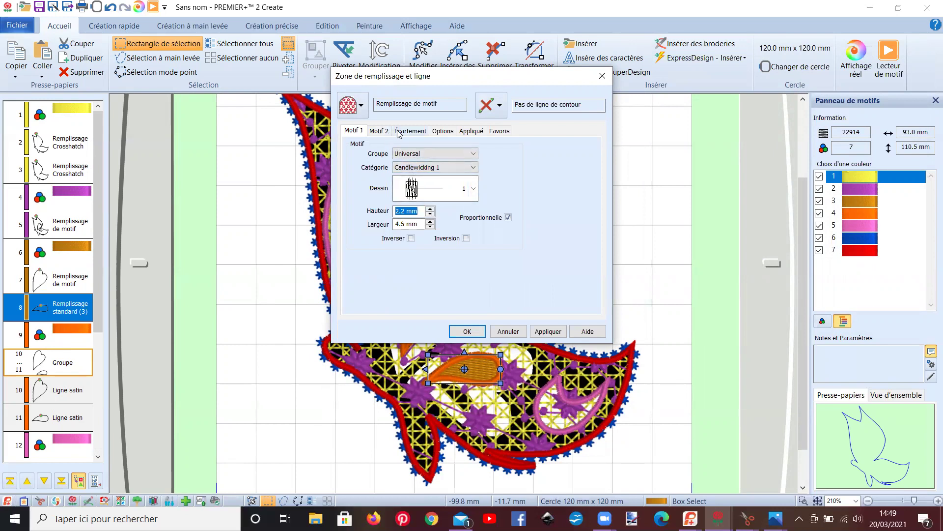
click(399, 134)
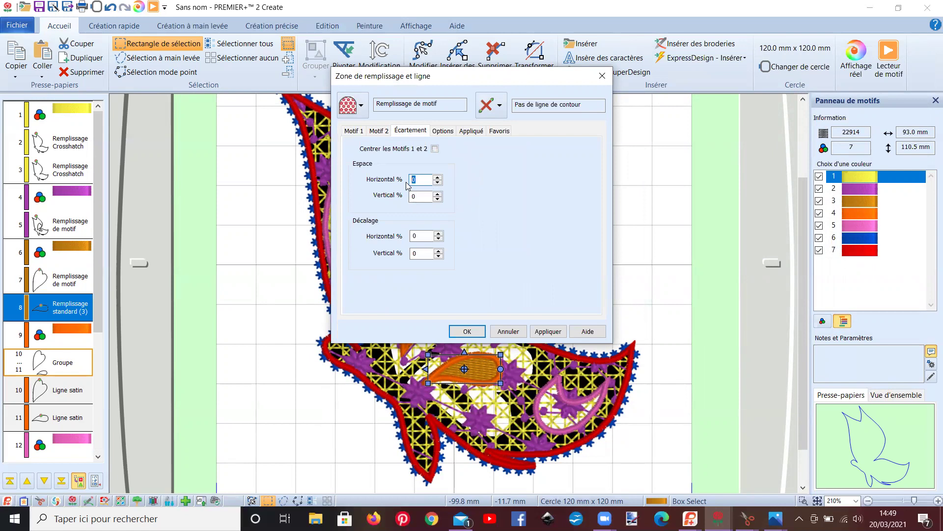
text(-30)
click(458, 333)
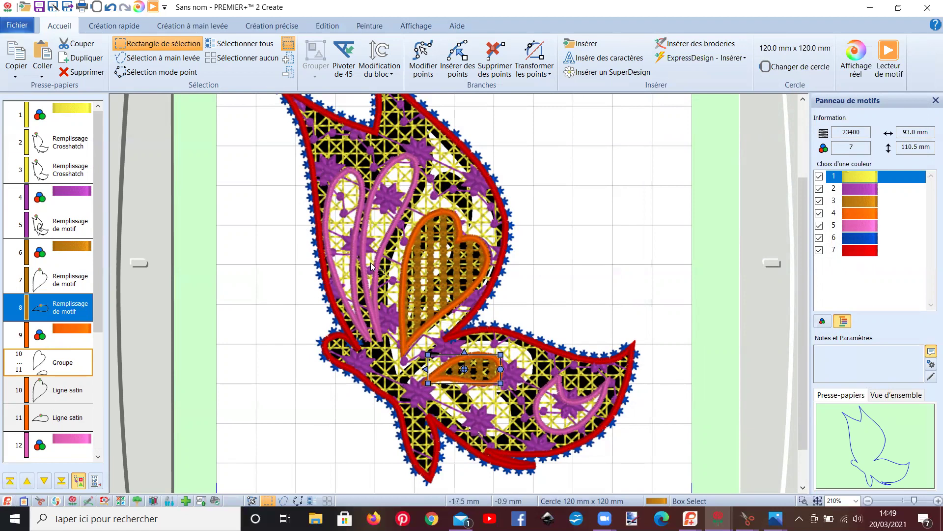
Step: Save the design as the EDO file "papillon vidéo" in the 1 vidéo folder under AA VIP ORCKI
click(9, 29)
click(49, 118)
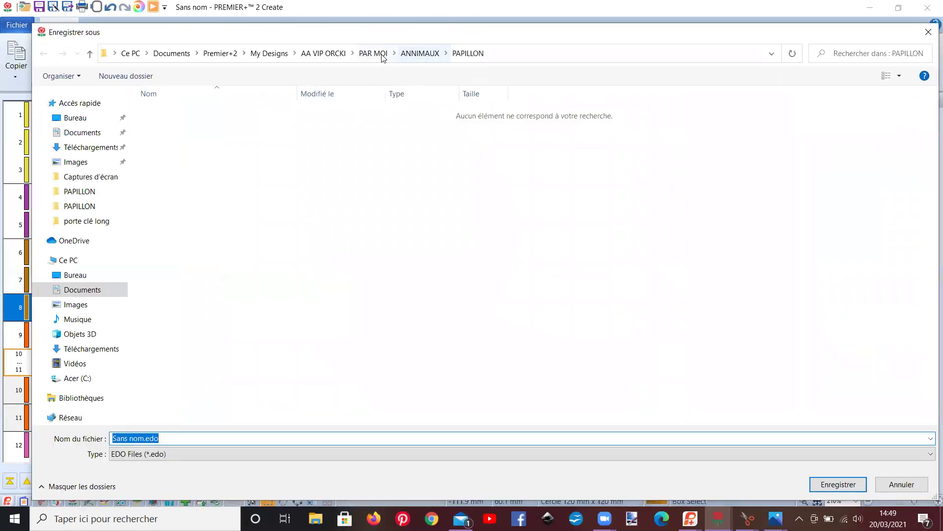
click(327, 57)
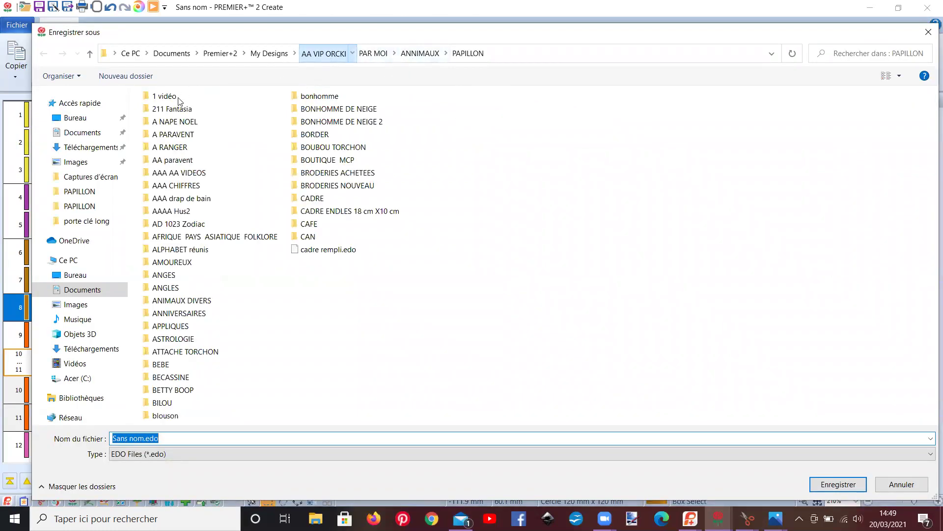
double_click(169, 96)
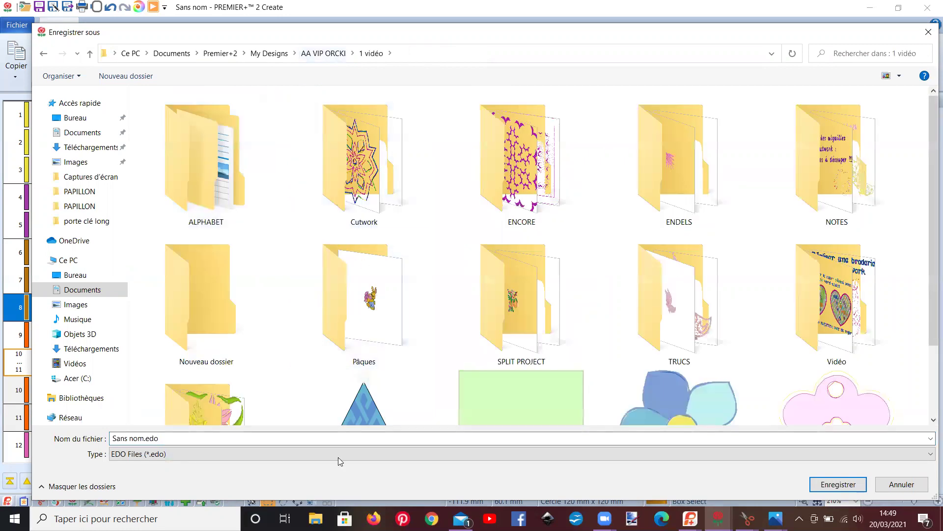
click(284, 437)
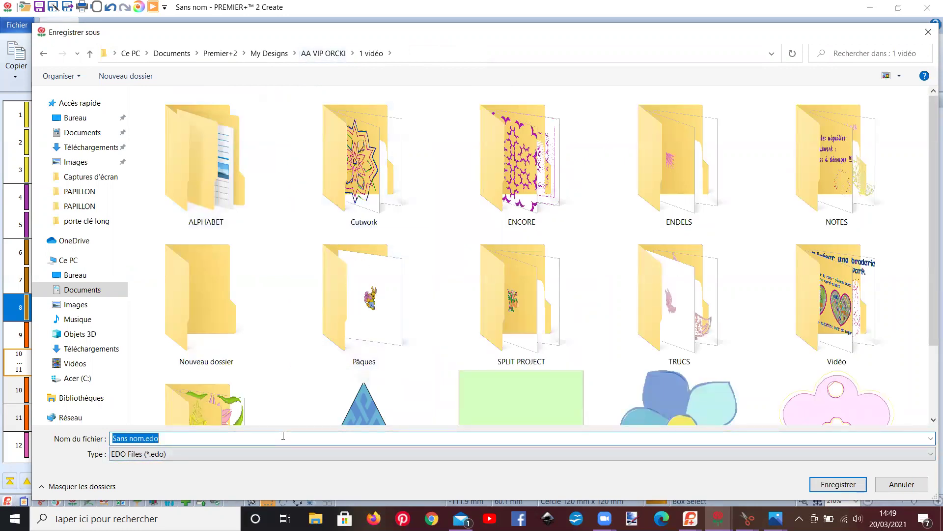
text(papillon vidéo)
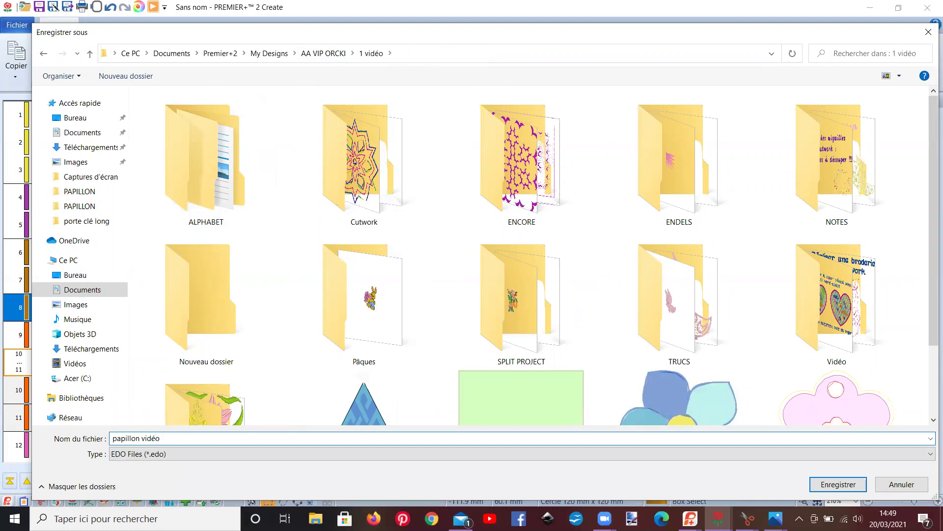
key(Return)
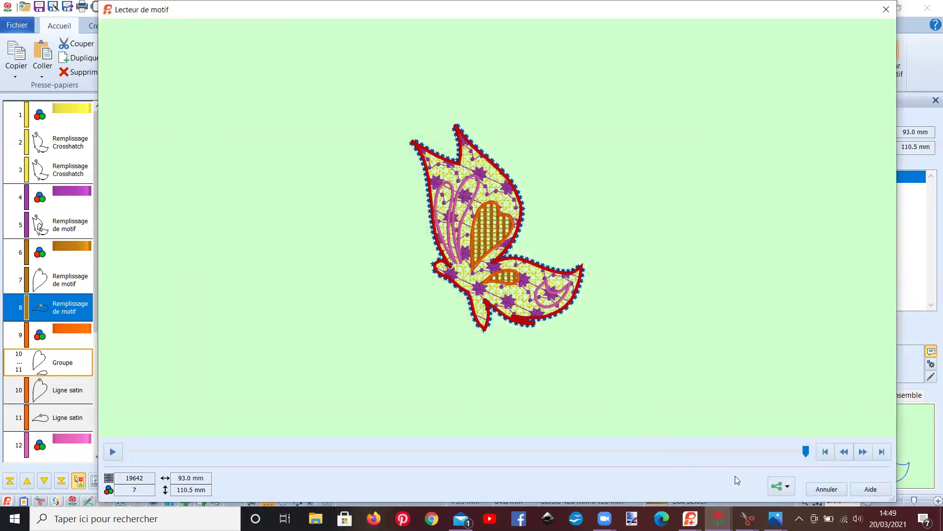
Step: Close the butterfly's design player, look at the Papillons FSL samples in the other embroidery window and return to the butterfly design
click(826, 489)
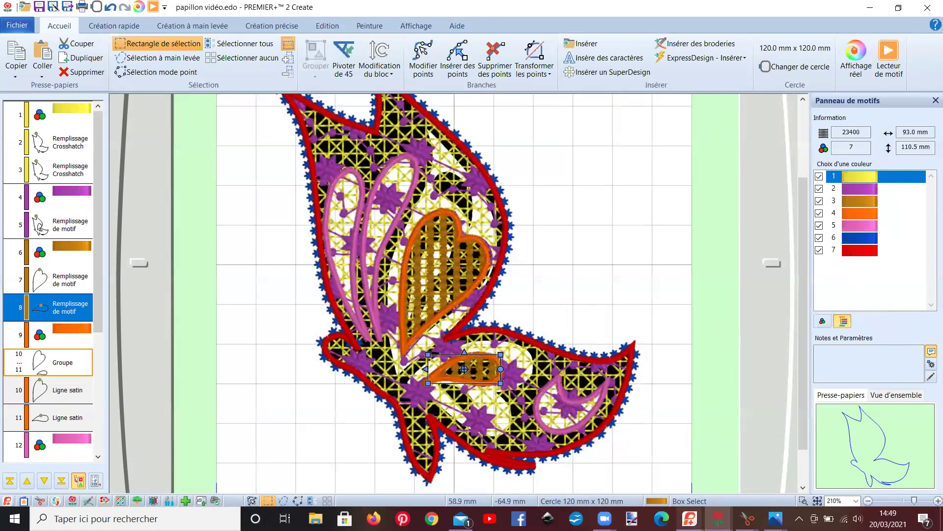
mouse_move(690, 519)
click(565, 467)
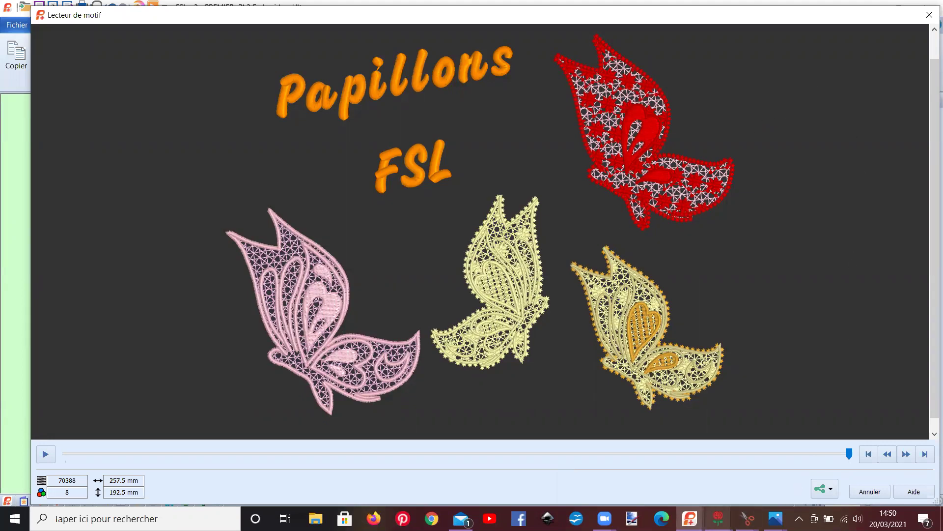
mouse_move(718, 518)
click(872, 467)
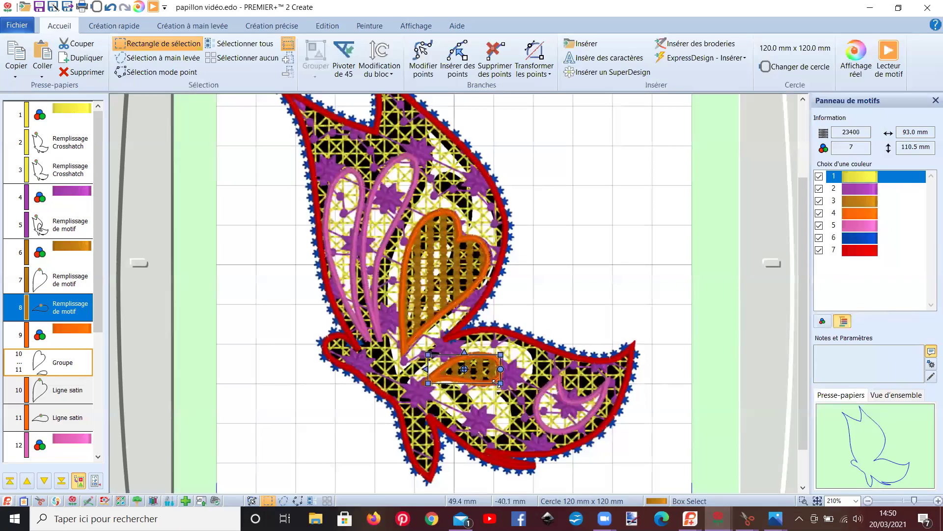
Step: Export the butterfly in Husqvarna Viking / Pfaff .vp3 format as papillon vidéoExportée.vp3 to the Cutwork folder inside 1 vidéo
click(23, 28)
click(46, 135)
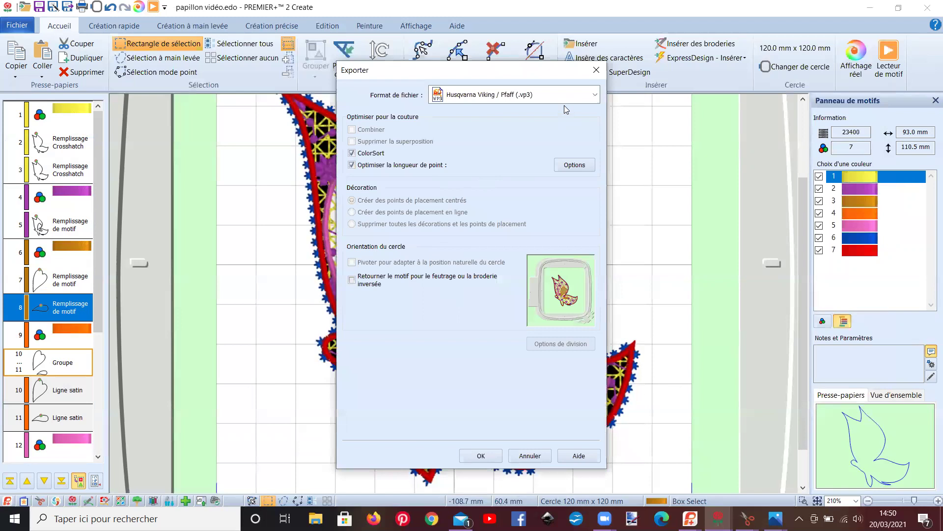
click(473, 459)
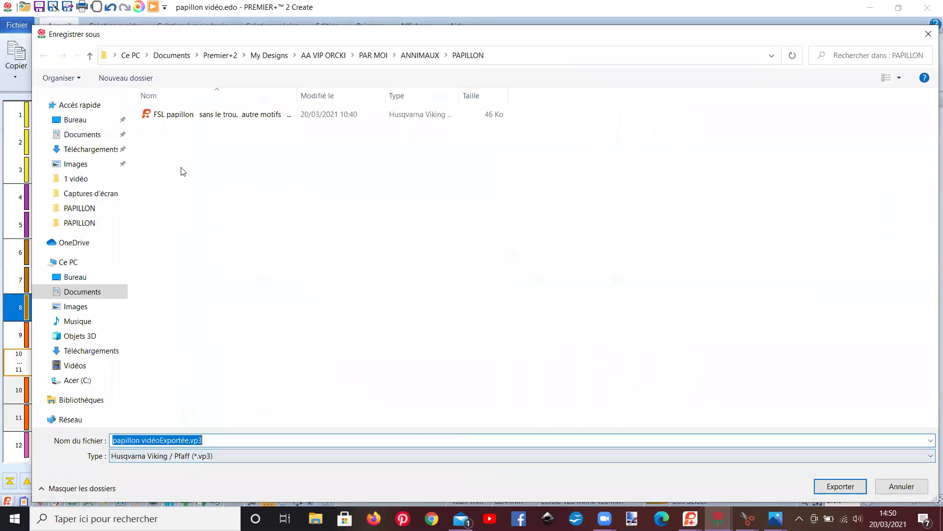
click(373, 53)
click(323, 53)
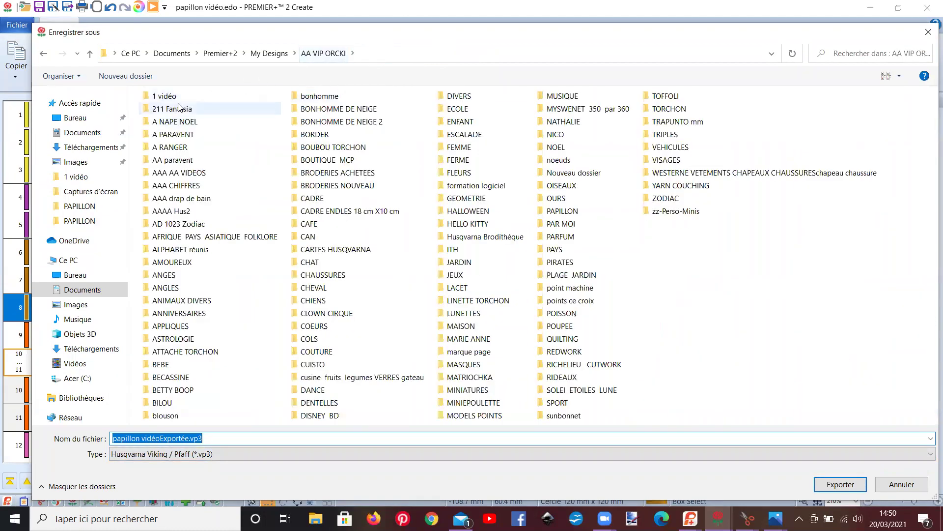
double_click(164, 96)
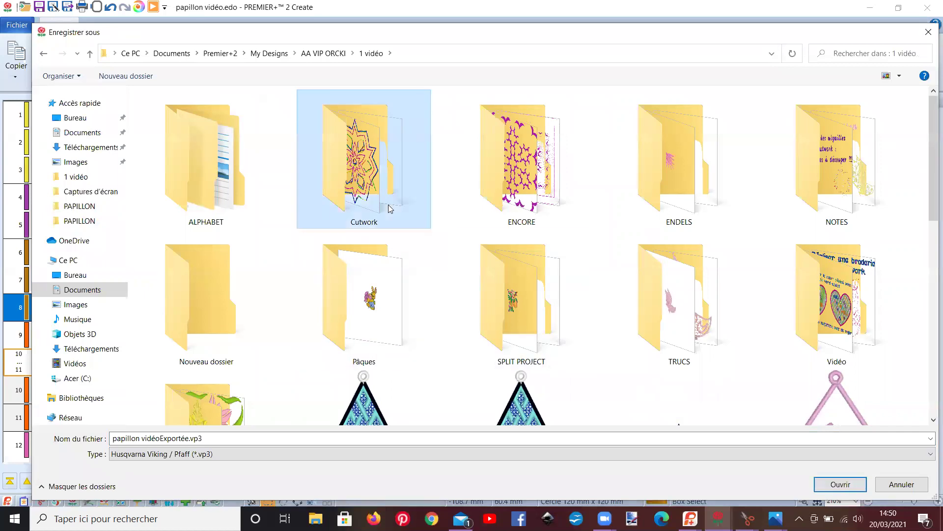
double_click(389, 205)
click(828, 489)
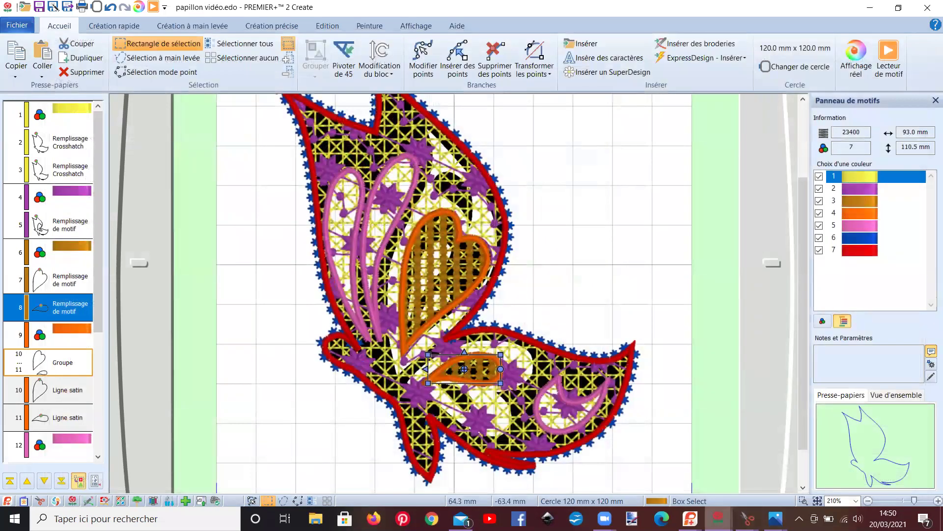
Step: Switch to PREMIER+ 2 Modify and open papillon vidéoExportée.vp3 from the Cutwork folder inside 1 vidéo under AA VIP ORCKI
mouse_move(747, 519)
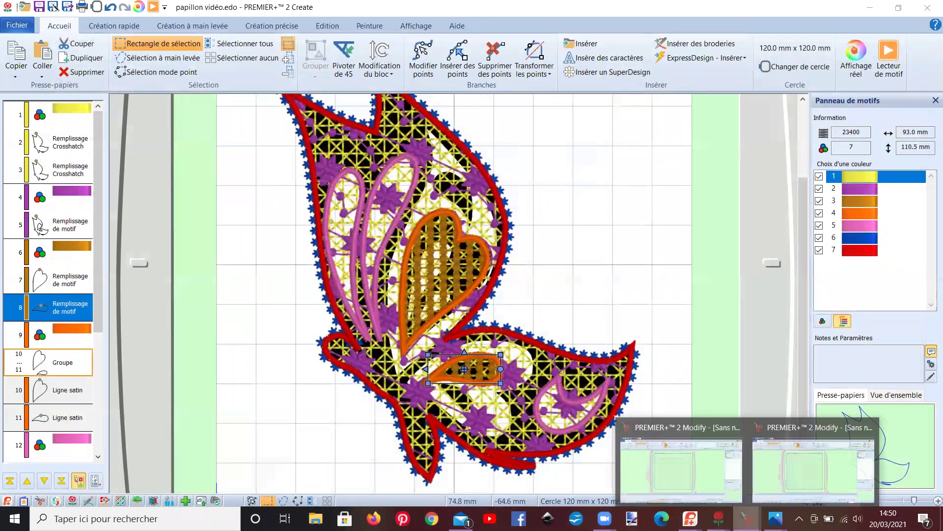
click(691, 474)
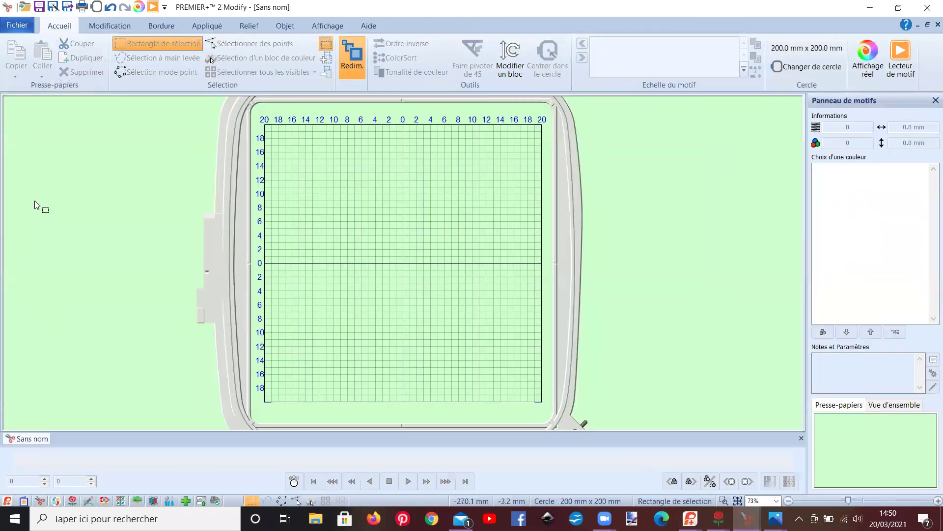
click(17, 26)
click(39, 62)
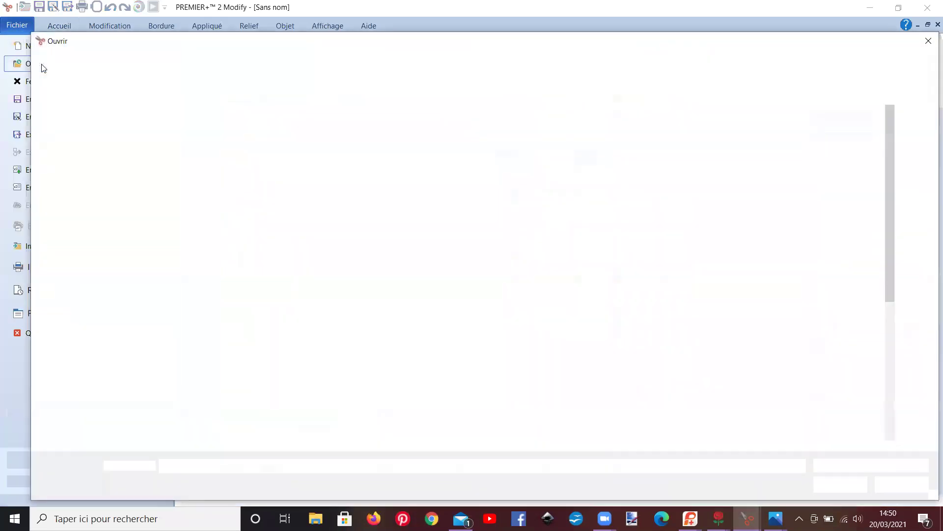
click(340, 63)
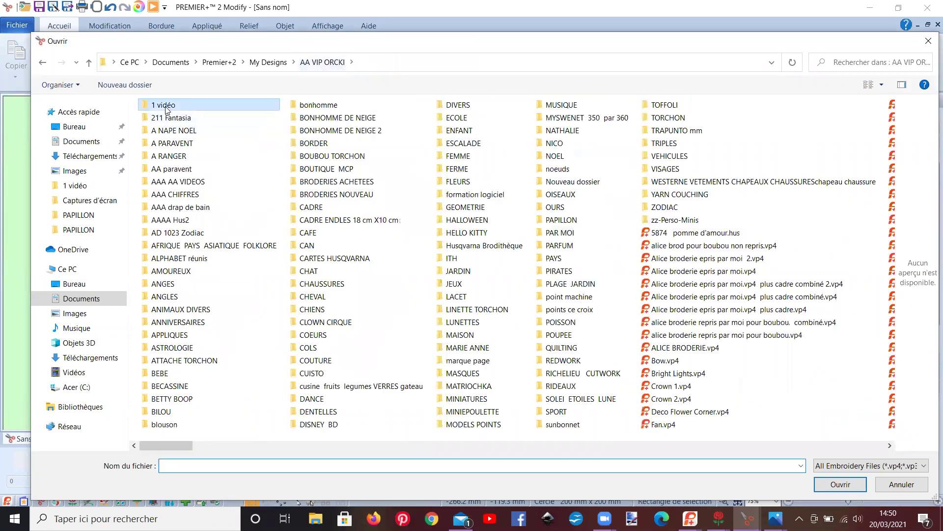
double_click(167, 106)
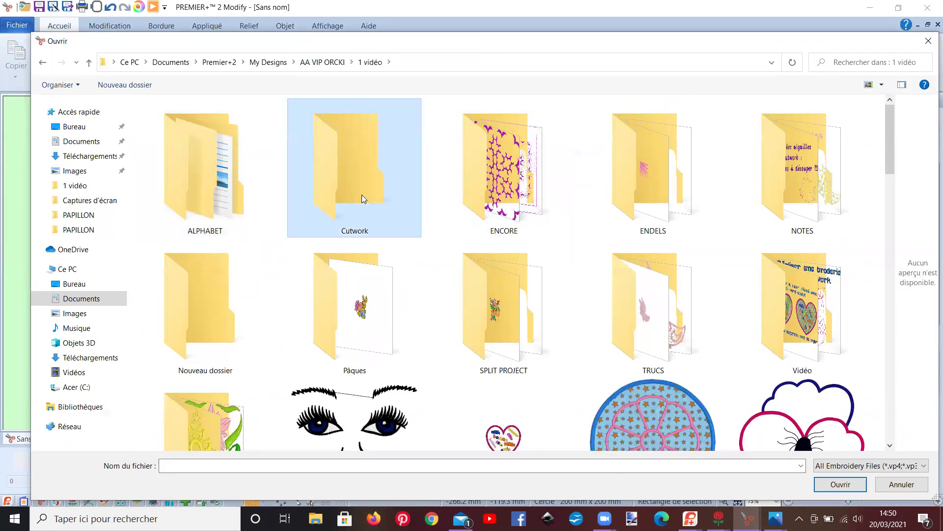
double_click(363, 198)
click(517, 208)
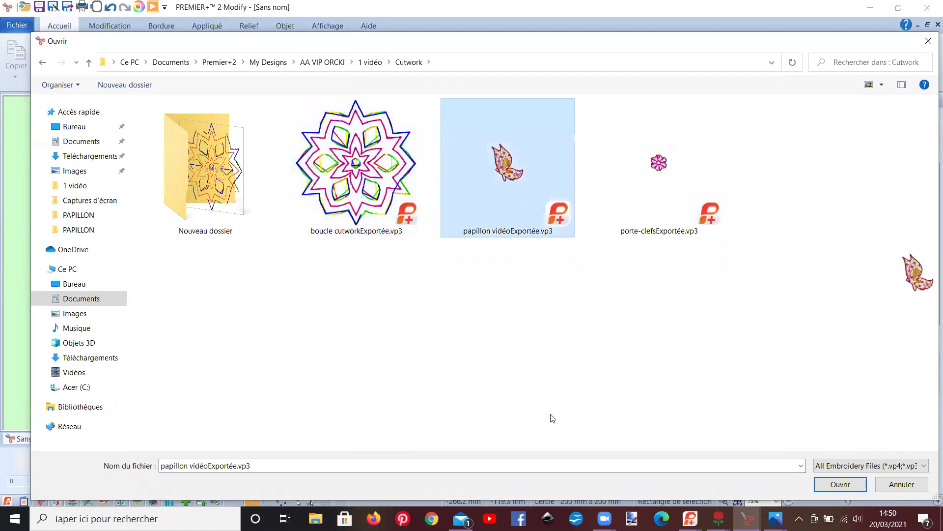
click(842, 484)
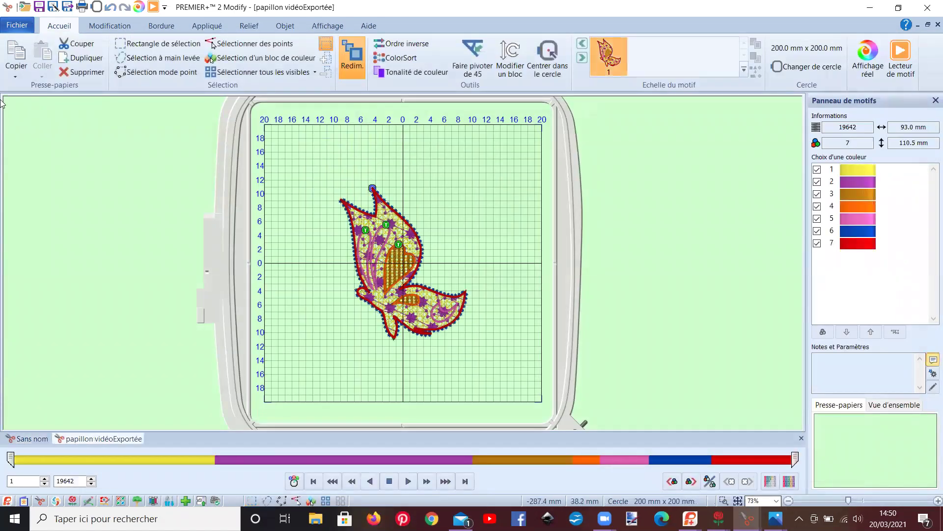
click(107, 27)
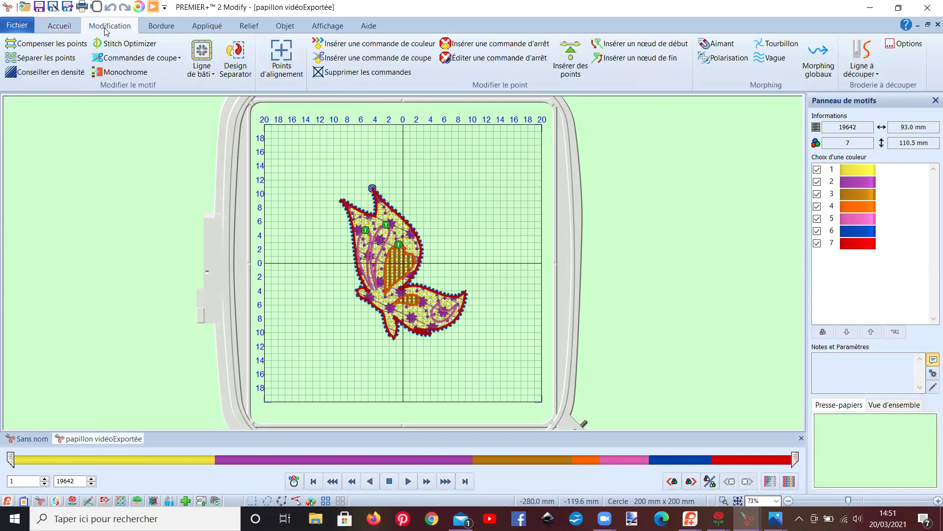
click(112, 74)
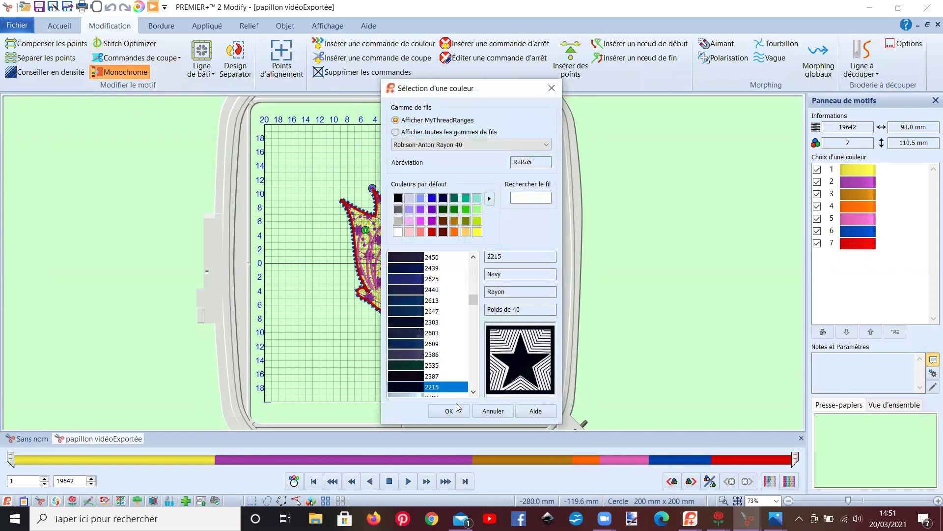
click(490, 411)
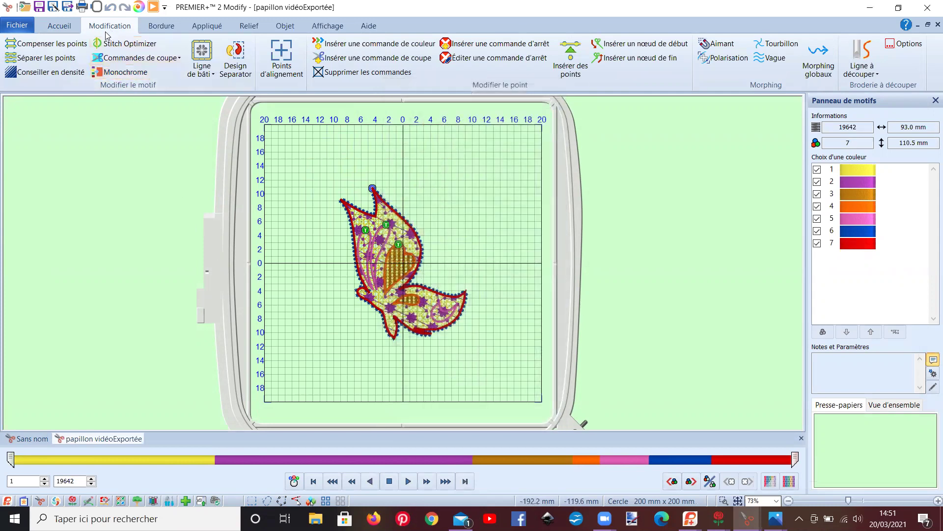
click(54, 28)
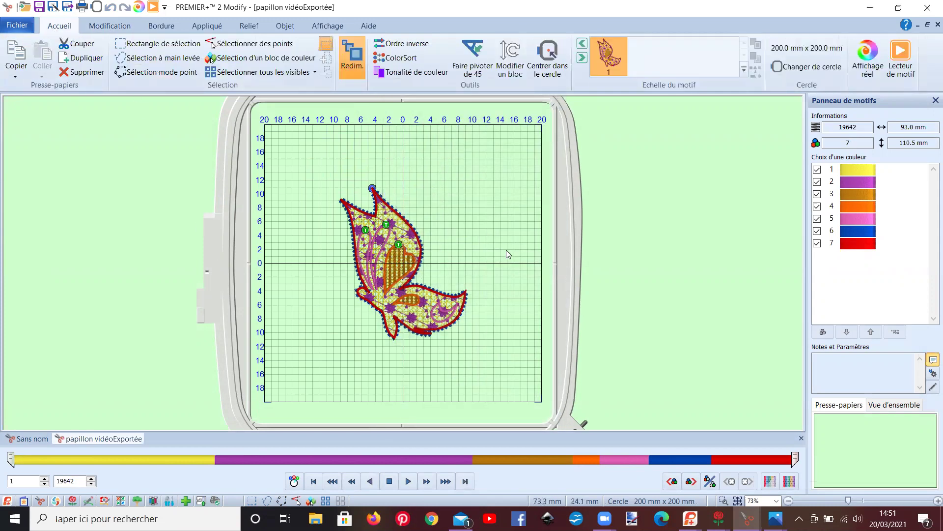
Step: Convert the exported butterfly to monochrome with the Robison-Anton Rayon 40 thread 2401 Ashley Gold
click(99, 29)
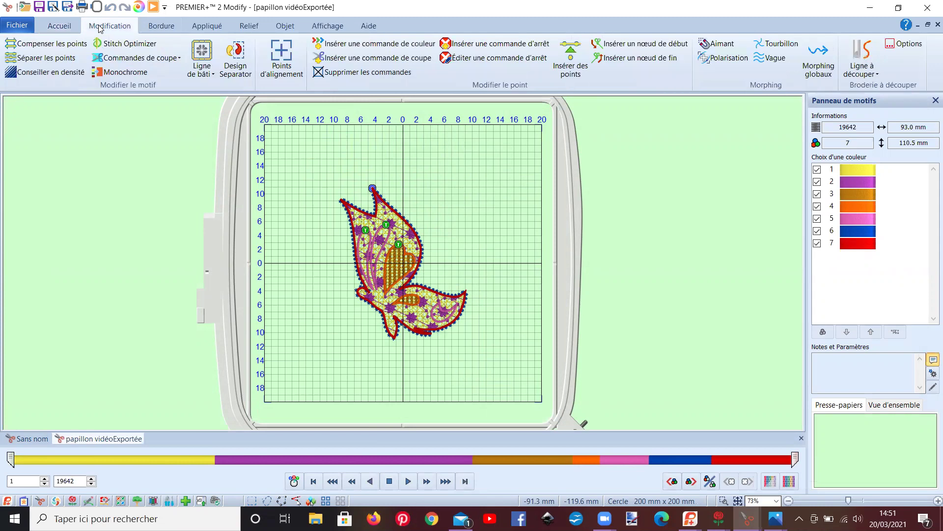
click(108, 72)
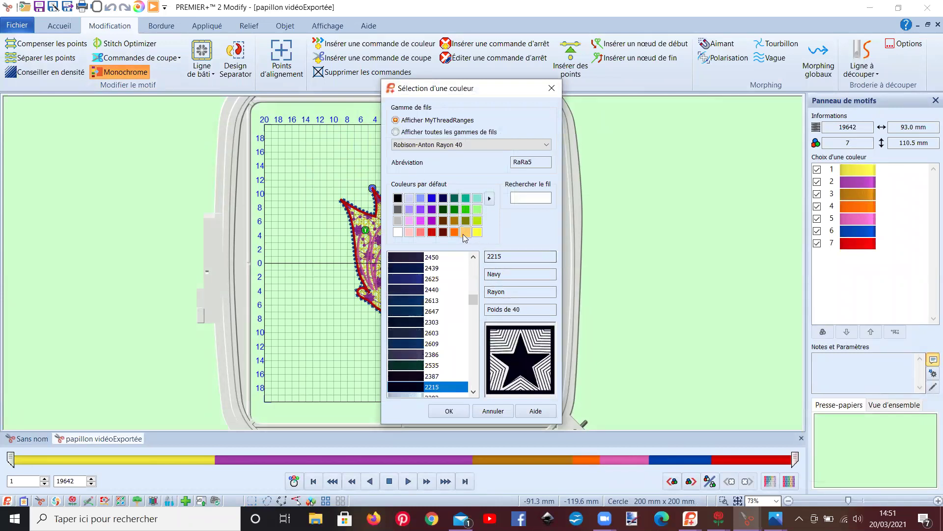
click(463, 234)
scroll(423, 331, down, 4)
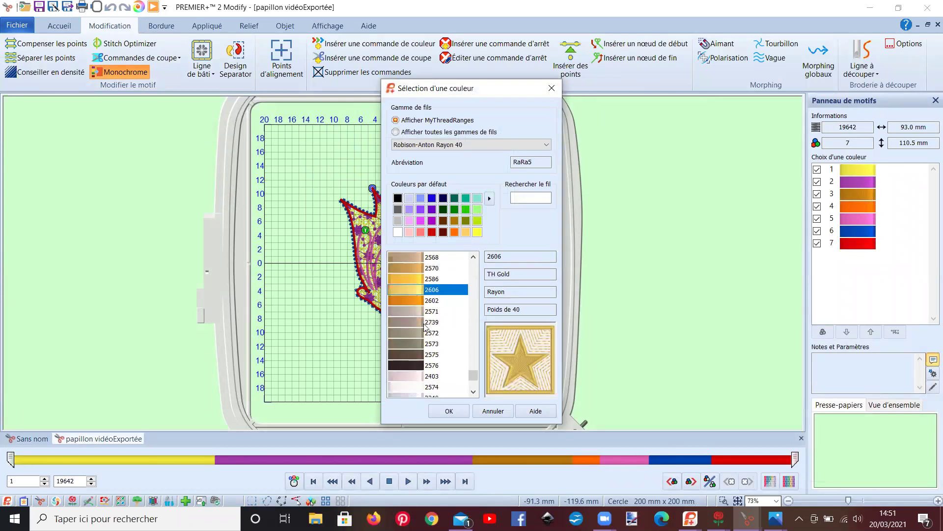
scroll(422, 330, up, 6)
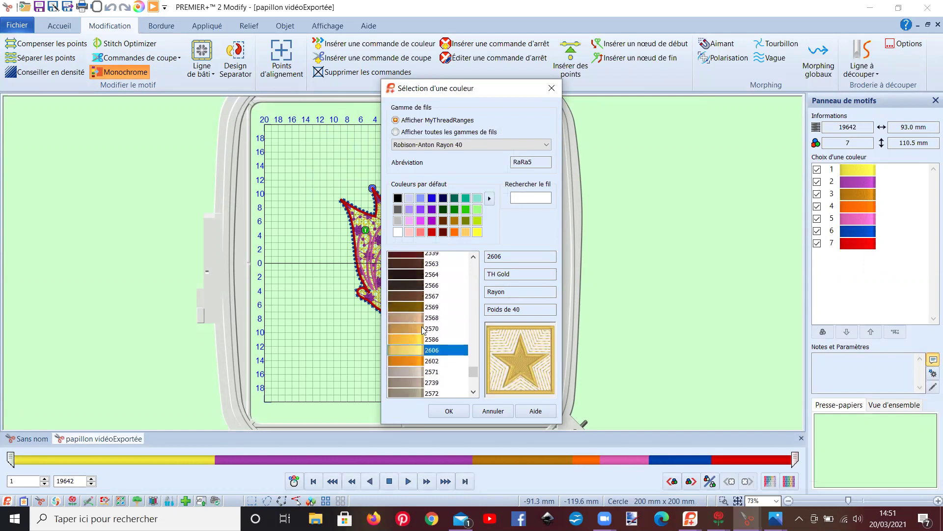
scroll(422, 330, up, 5)
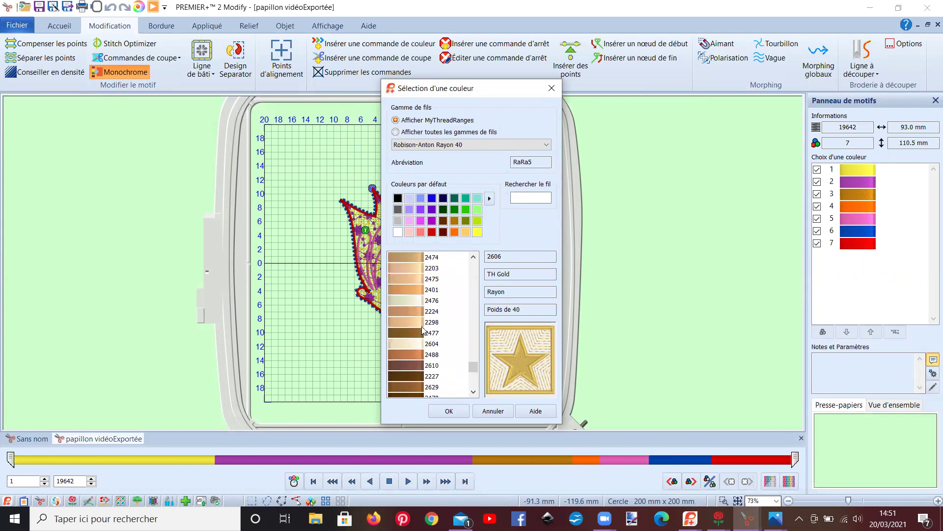
click(404, 289)
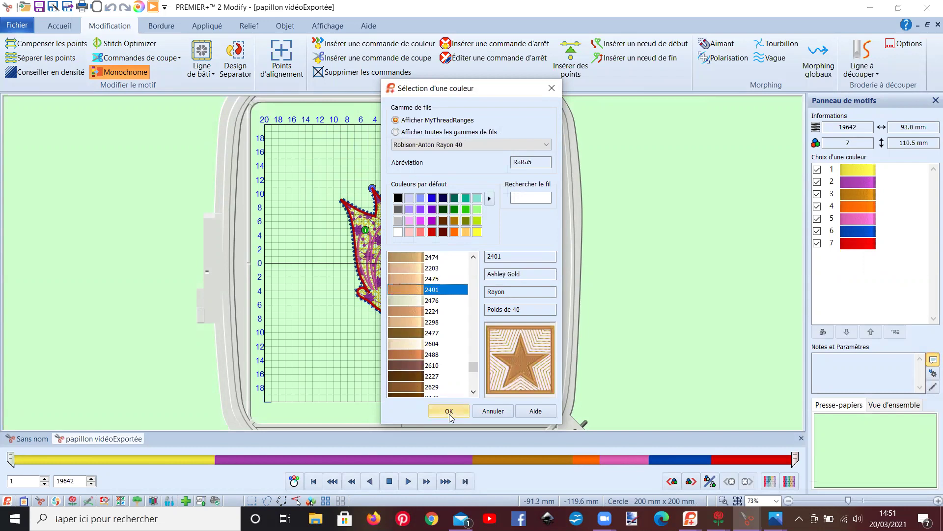
click(449, 412)
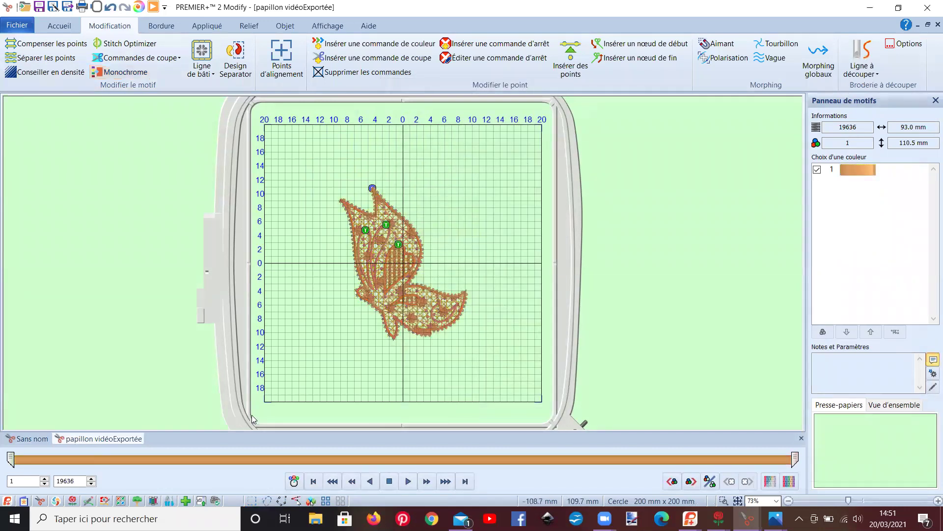
Step: Examine the single-colour butterfly up close in the design player and close the player
click(153, 7)
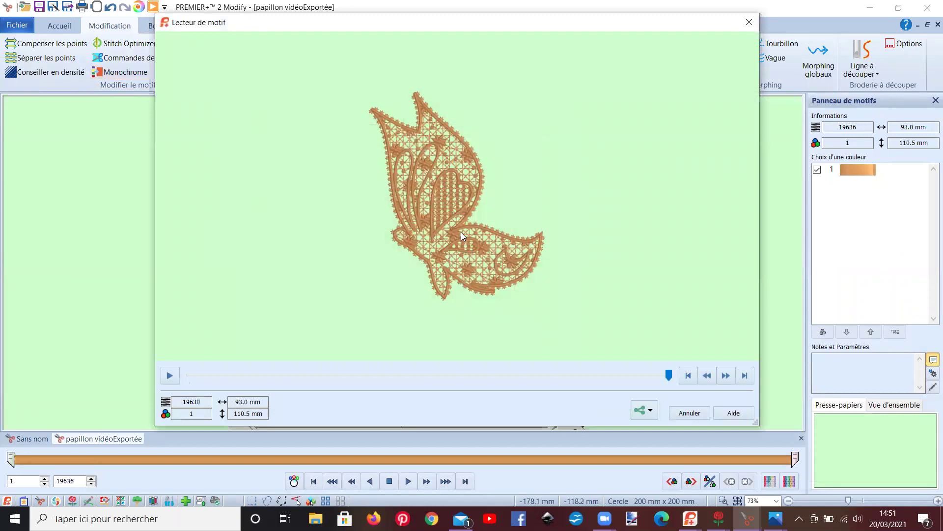
scroll(461, 231, up, 2)
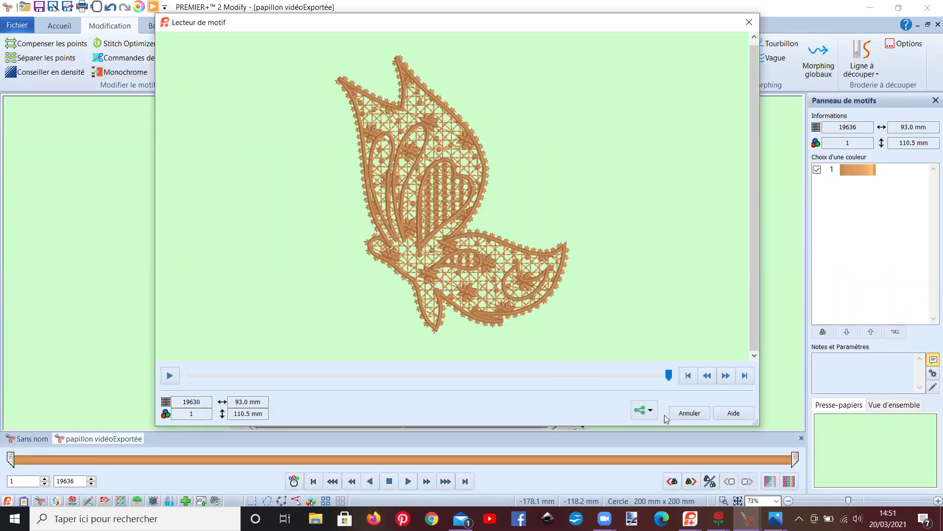
click(688, 412)
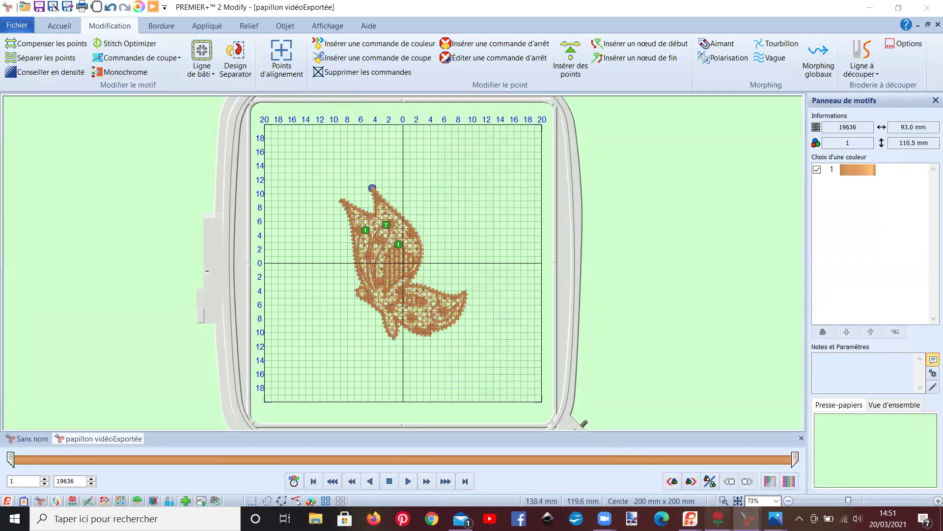
Step: Switch to PREMIER+ 2 Create and change colour 1, the Crosshatch fills, to Robison-Anton Rayon 40 thread 2503 Desert Bloom
mouse_move(718, 518)
click(877, 469)
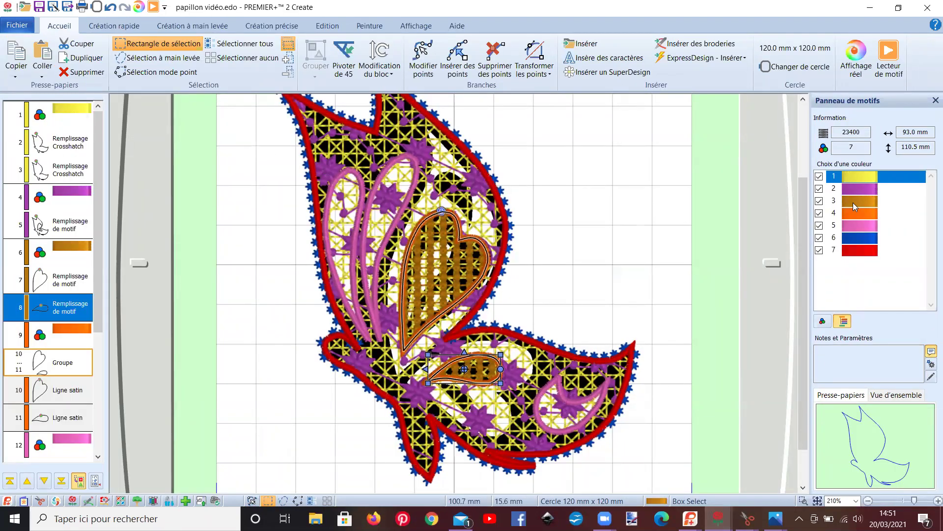
click(855, 176)
double_click(855, 176)
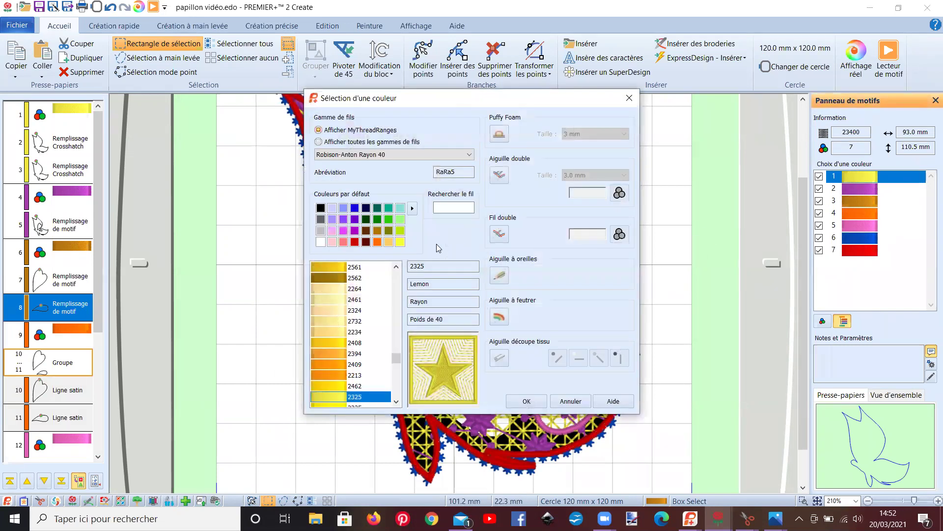
click(332, 230)
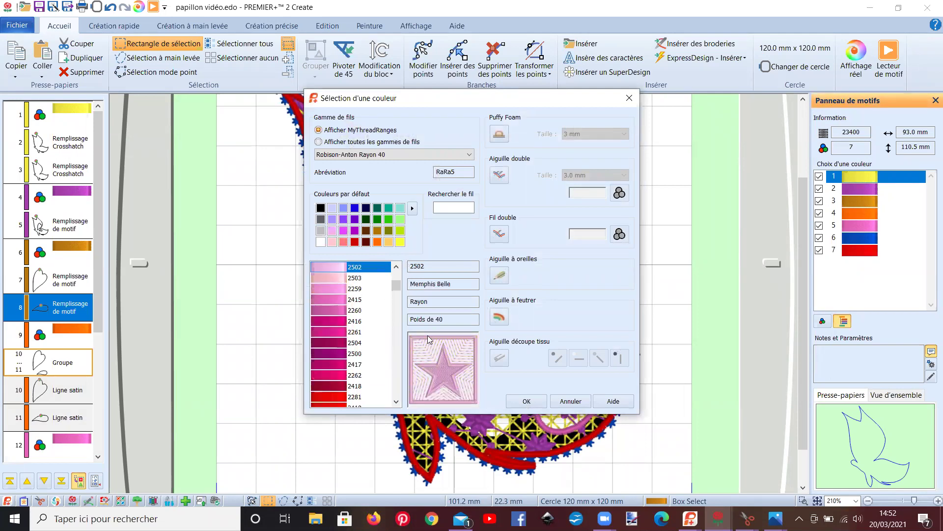
click(337, 278)
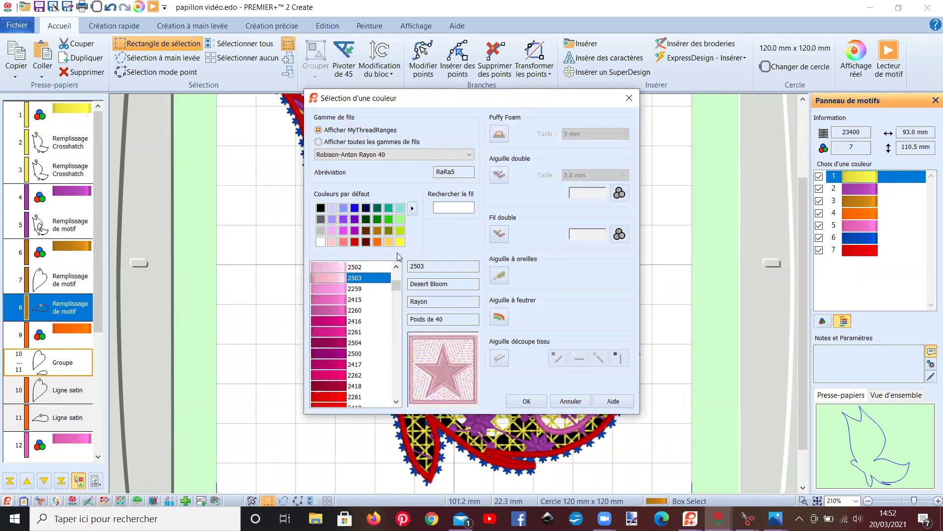
click(526, 401)
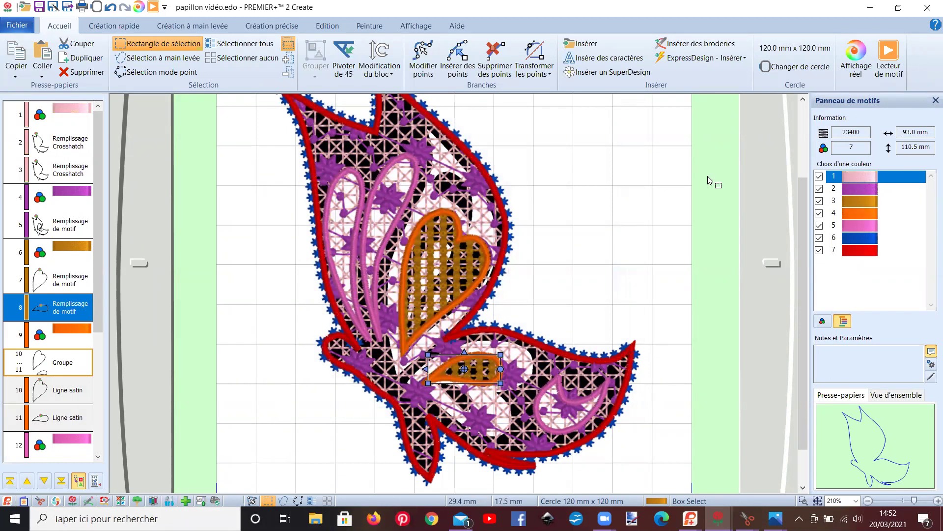
Step: Change colour 3, the candlewicking fills of the heart and teardrop, to thread 2503
double_click(853, 204)
click(463, 207)
text(2503)
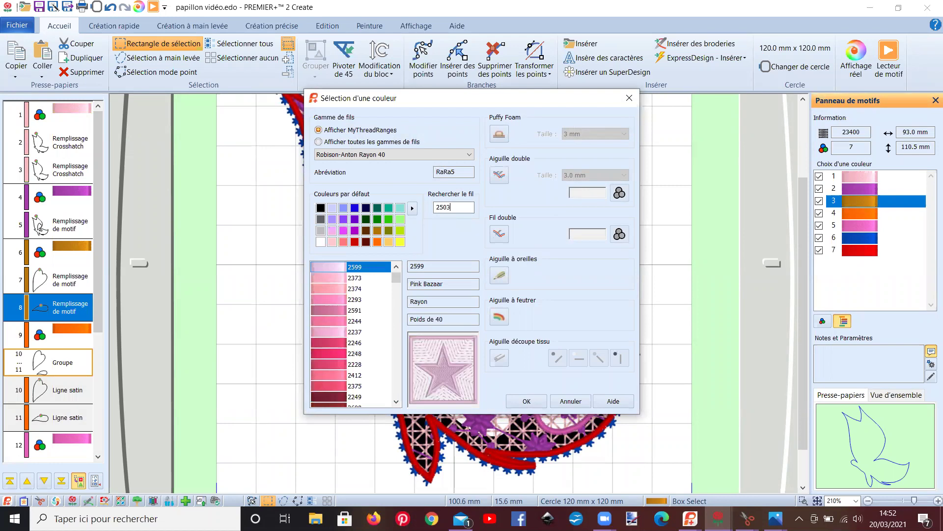
key(Return)
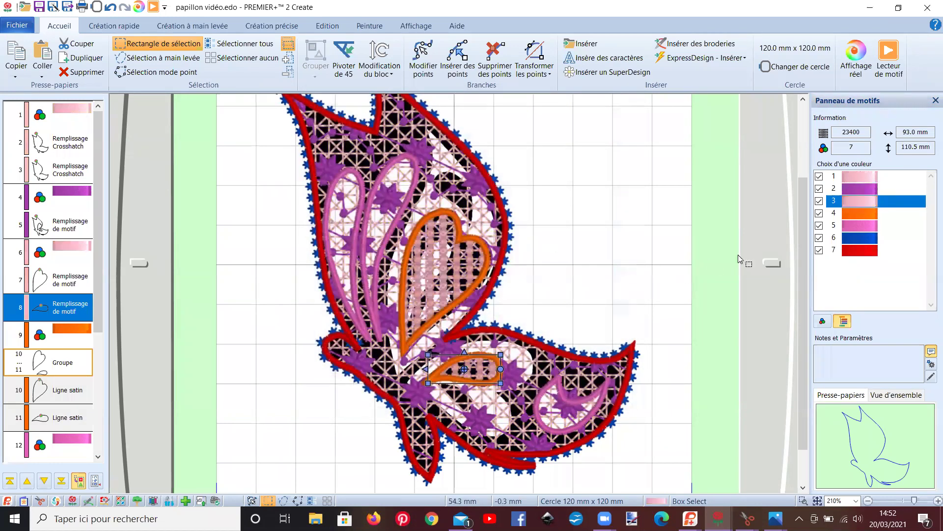
Step: Change colour 4, the satin outlines of the heart and teardrop, to the Plum thread 2292
double_click(846, 220)
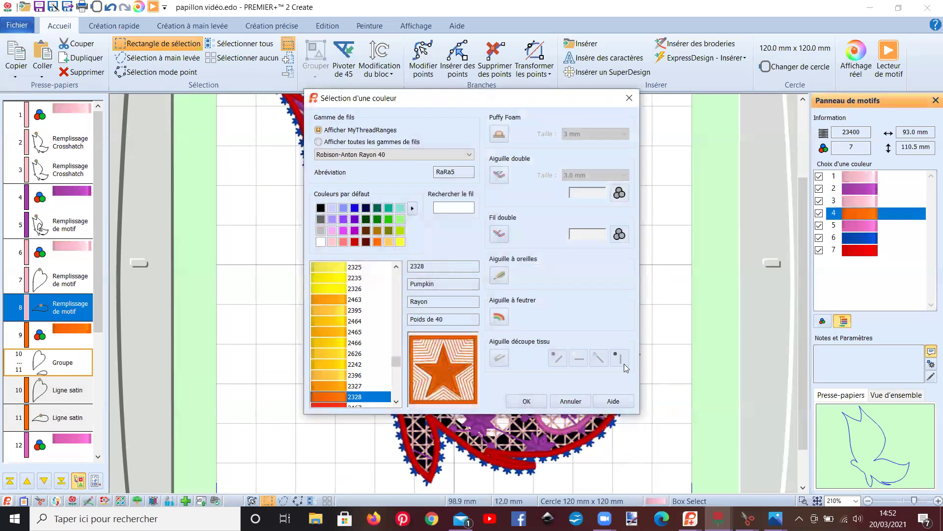
click(558, 401)
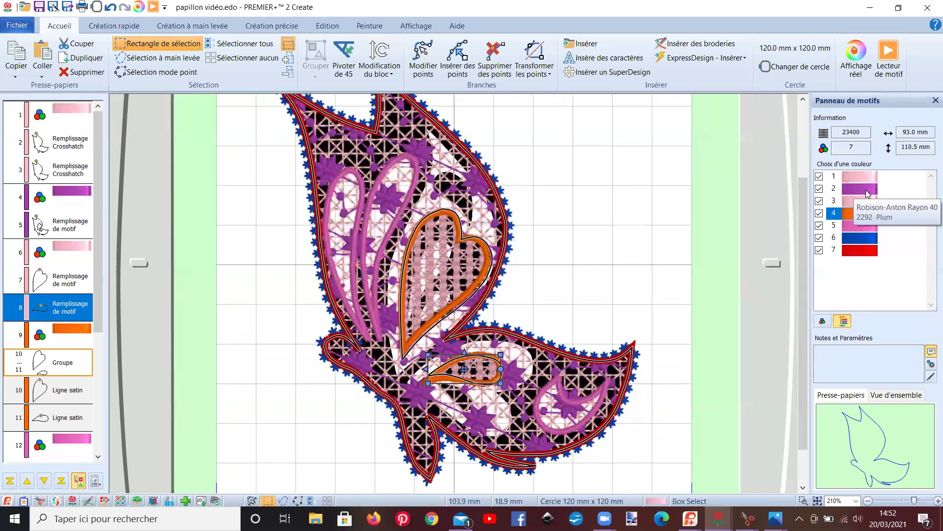
double_click(399, 264)
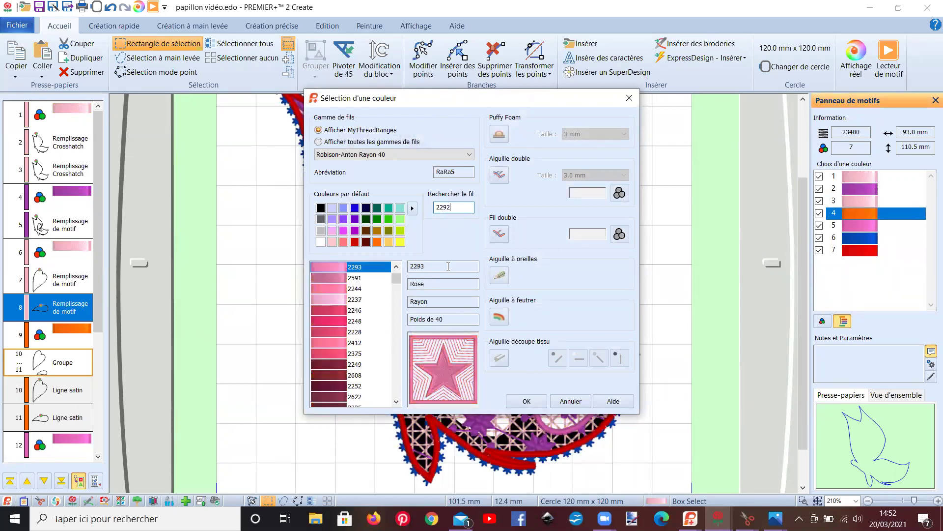
click(527, 401)
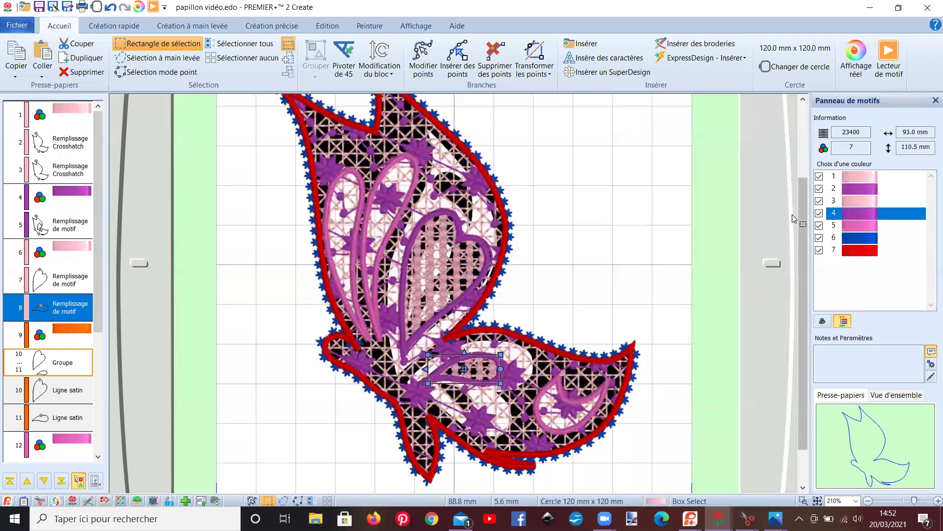
Step: Change colour 5, the pink satin details inside the wings, to thread 2292 Plum
double_click(852, 234)
click(441, 207)
text(2292)
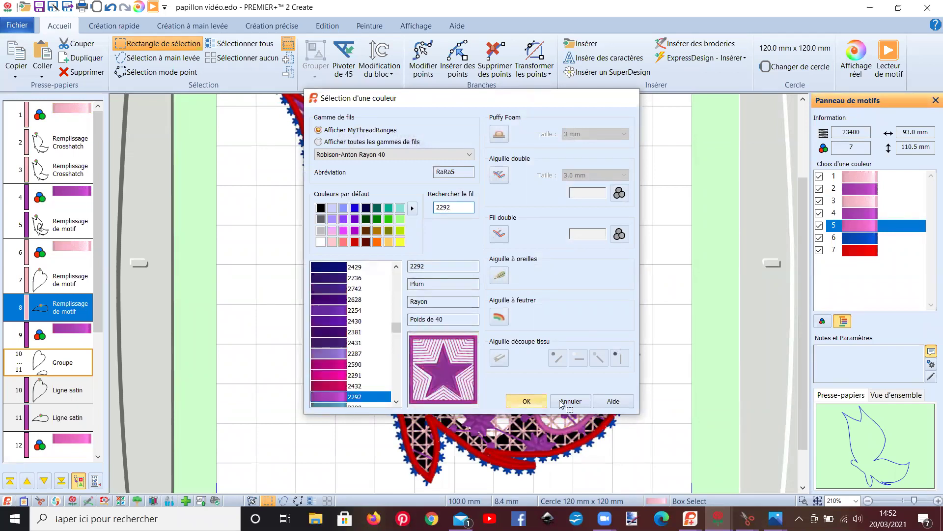
click(526, 401)
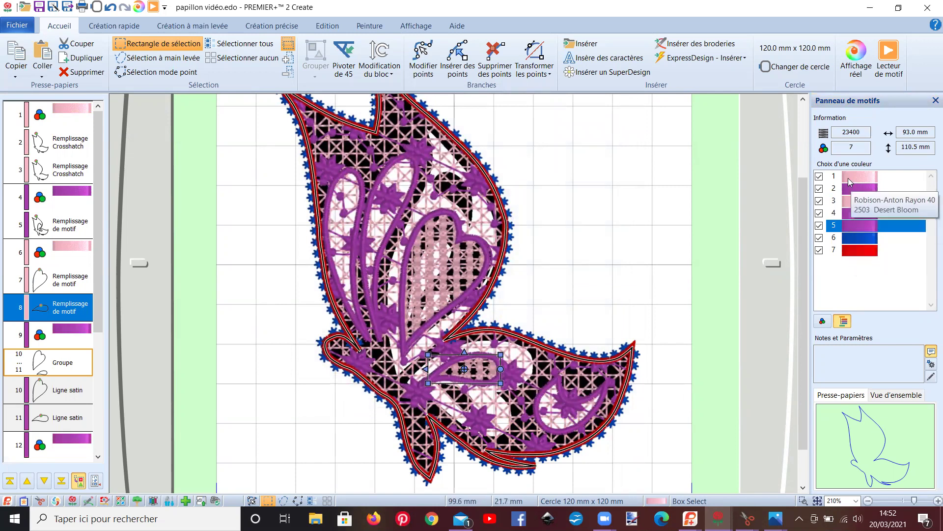
Step: Change colour 7, the red satin outline of the butterfly, to thread 2503
double_click(859, 250)
click(456, 209)
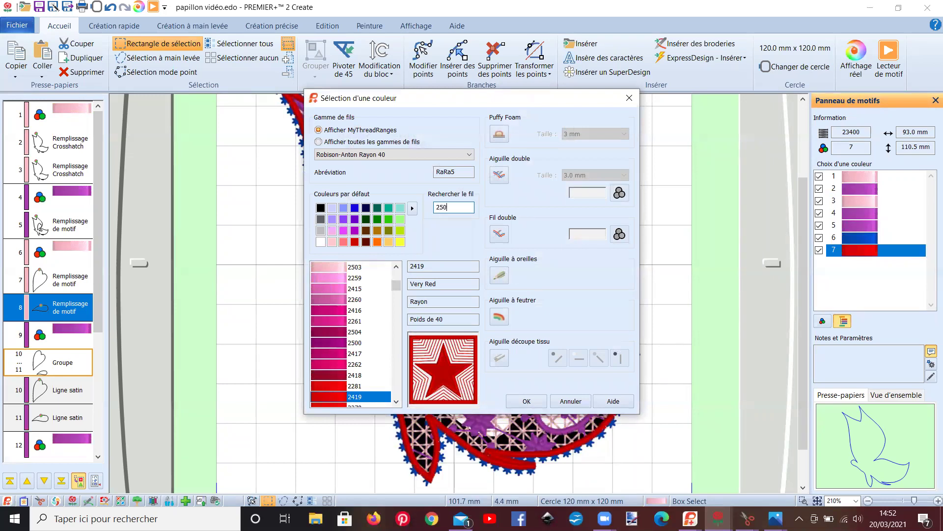
text(2503)
key(Return)
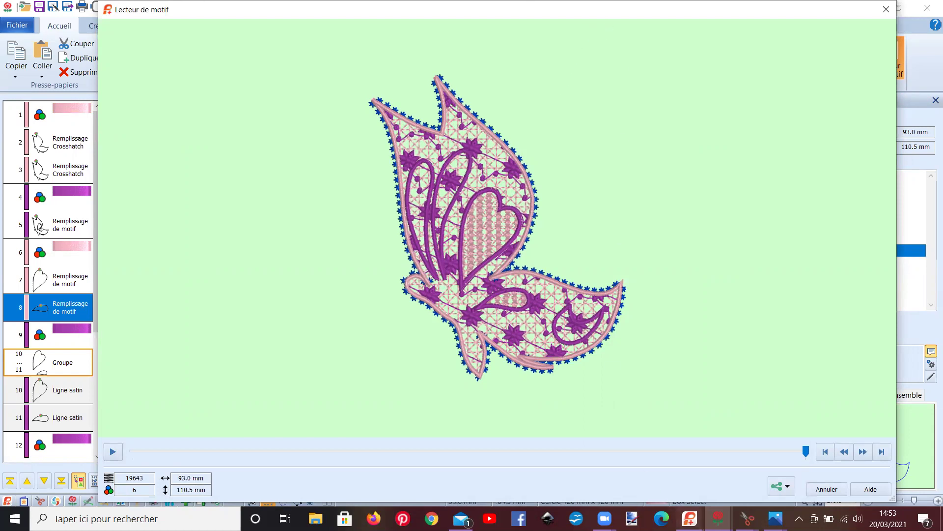
Step: Switch to the PREMIER+ 2 Embroidery window to view the Papillons FSL sample butterflies in its design player
click(690, 518)
click(504, 467)
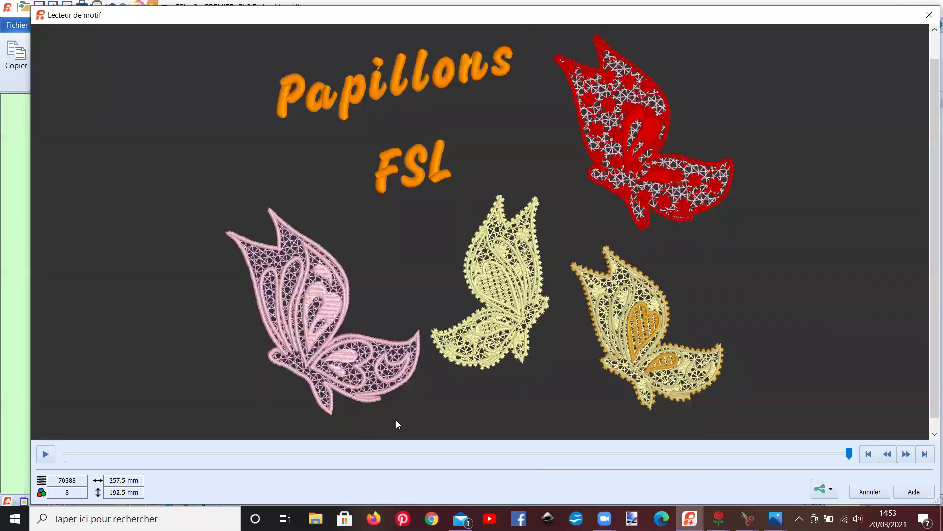